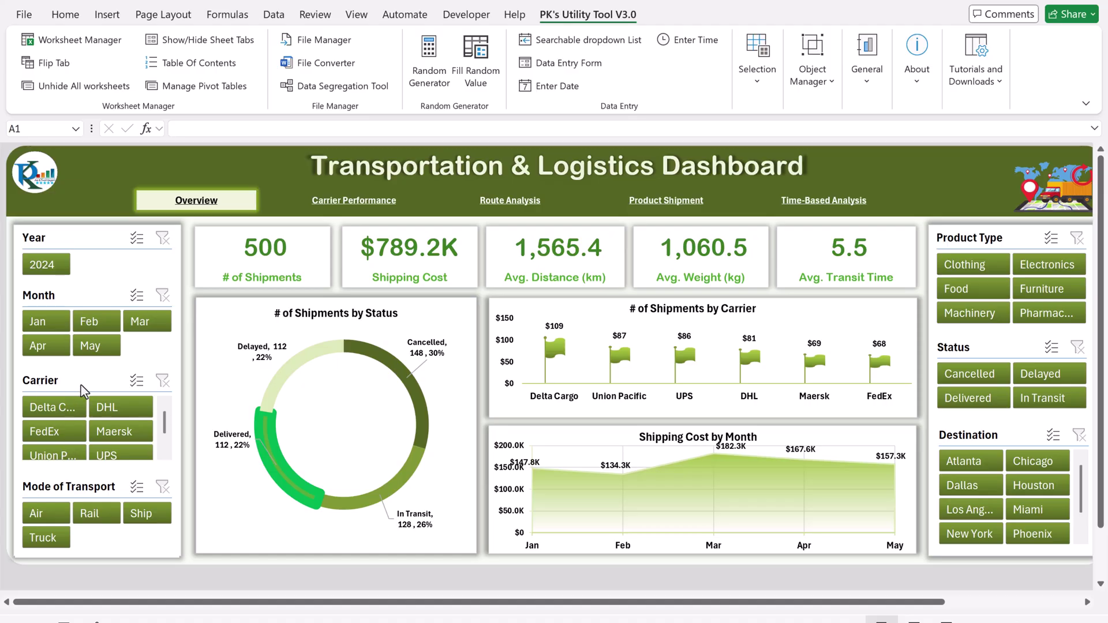
- Try the Mode of Transport slicer on Rail, Ship, Truck and Air, then clear it
click(99, 520)
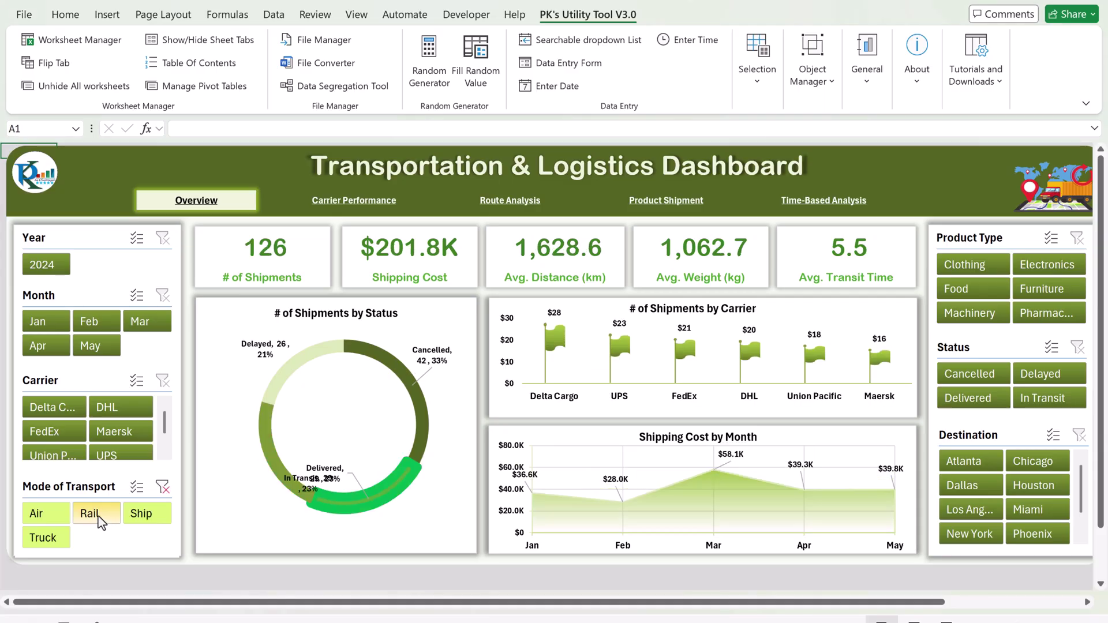
click(143, 518)
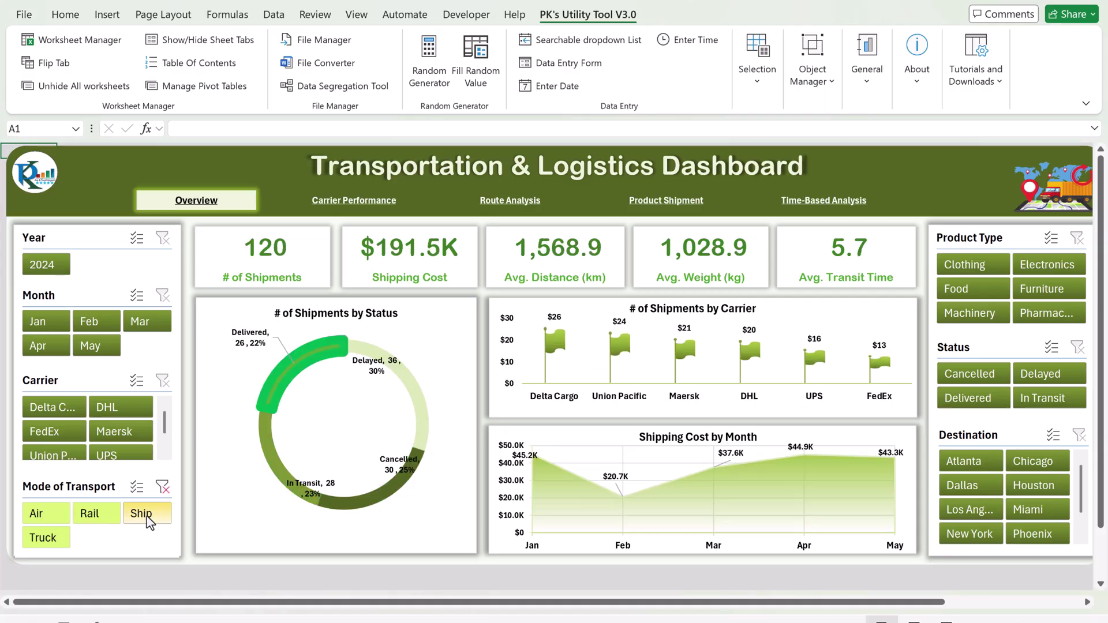
click(53, 539)
click(46, 513)
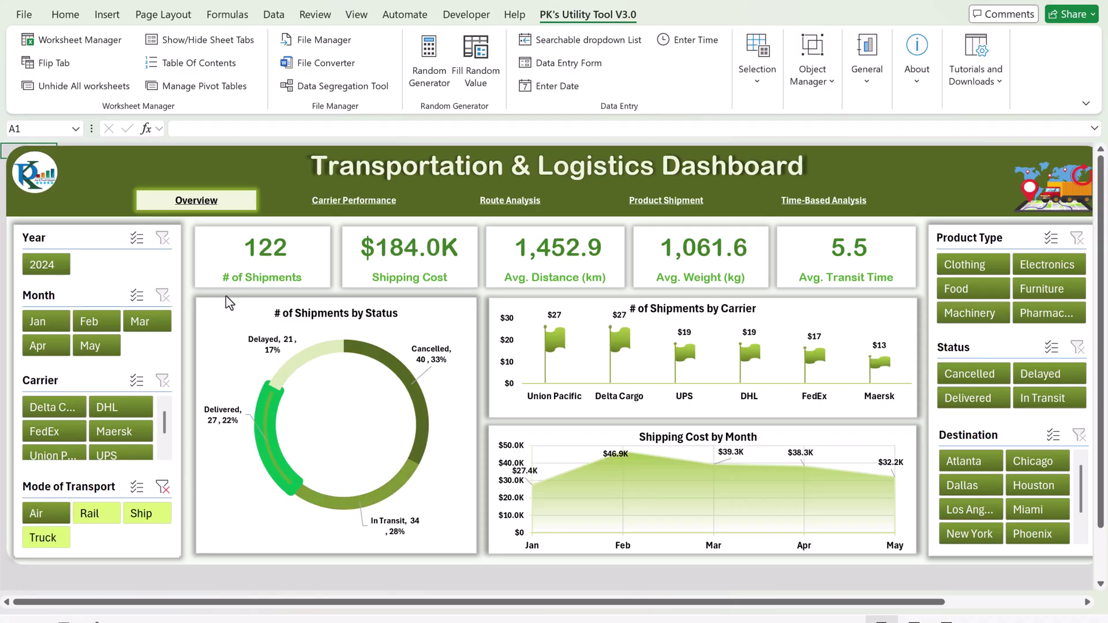
click(162, 488)
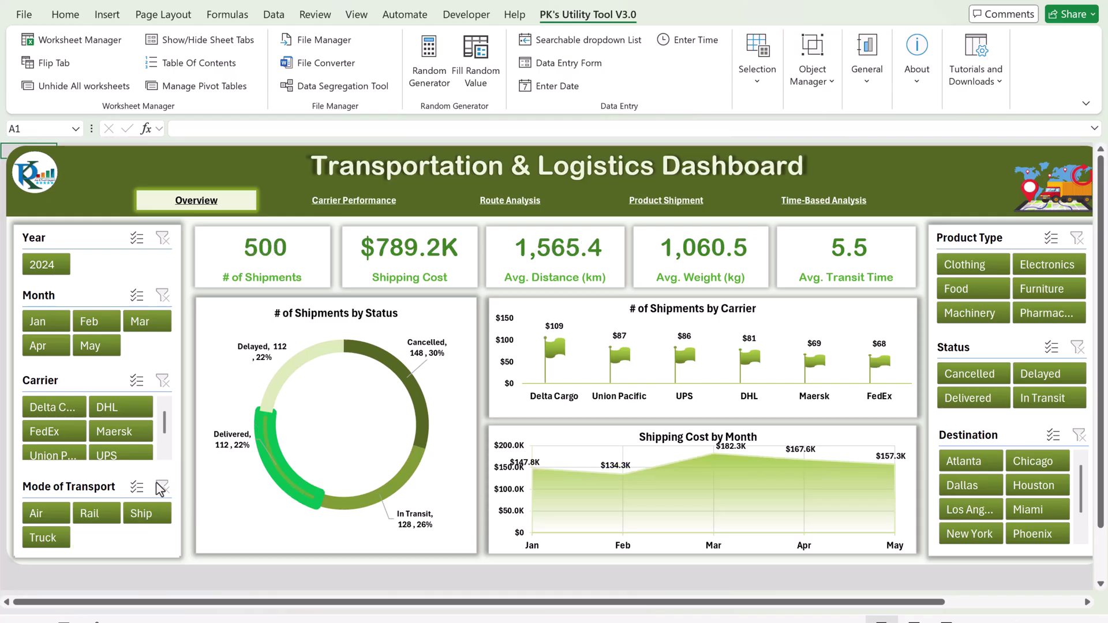
- Try the Product Type slicer on Clothing, Food and Pharmaceuticals, then clear it
click(961, 265)
click(982, 289)
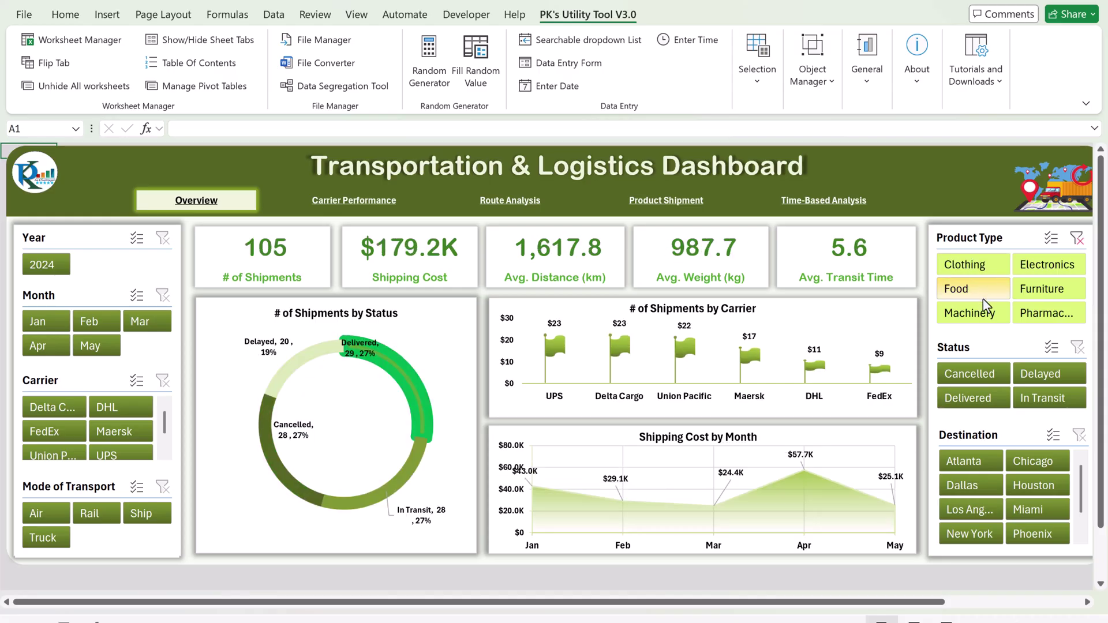
click(1020, 315)
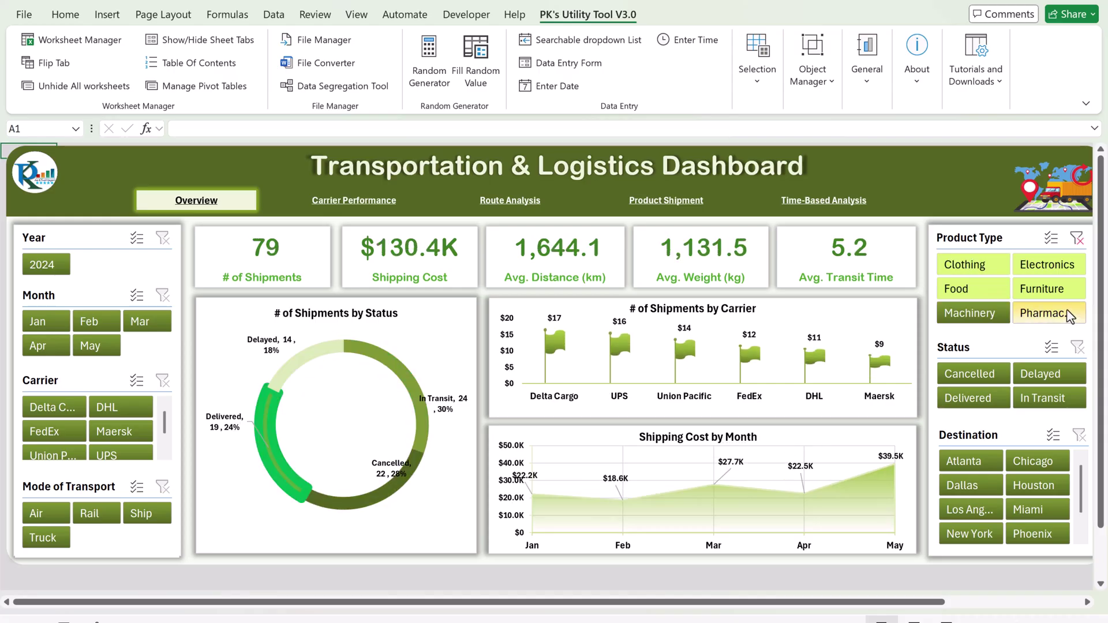
click(1078, 238)
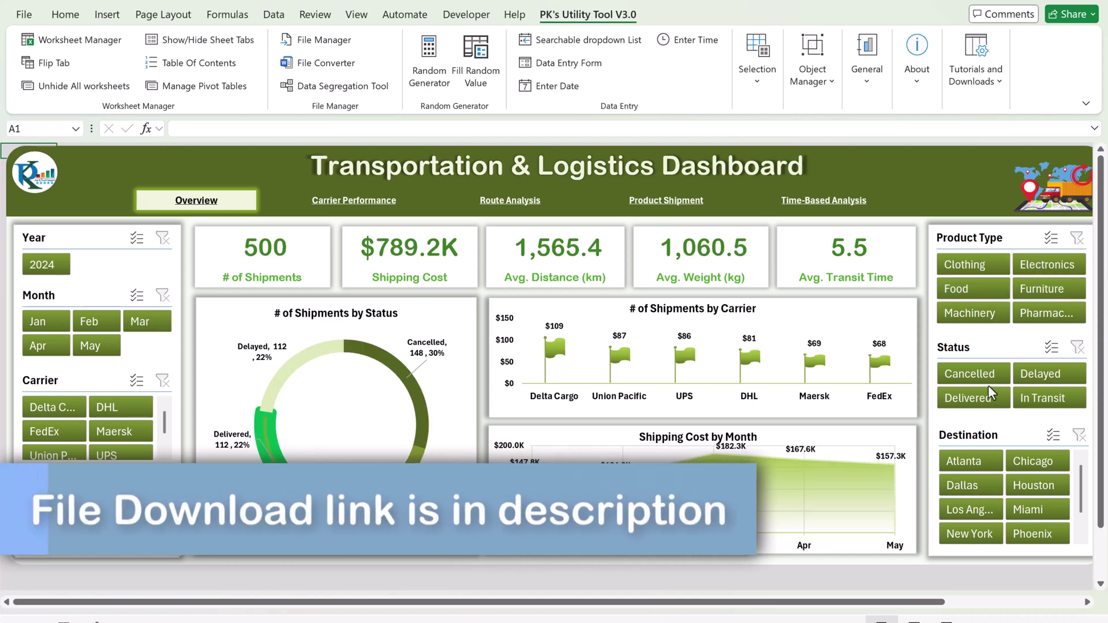
- Filter the destination to Dallas, Miami and New York in turn, then clear it
click(972, 489)
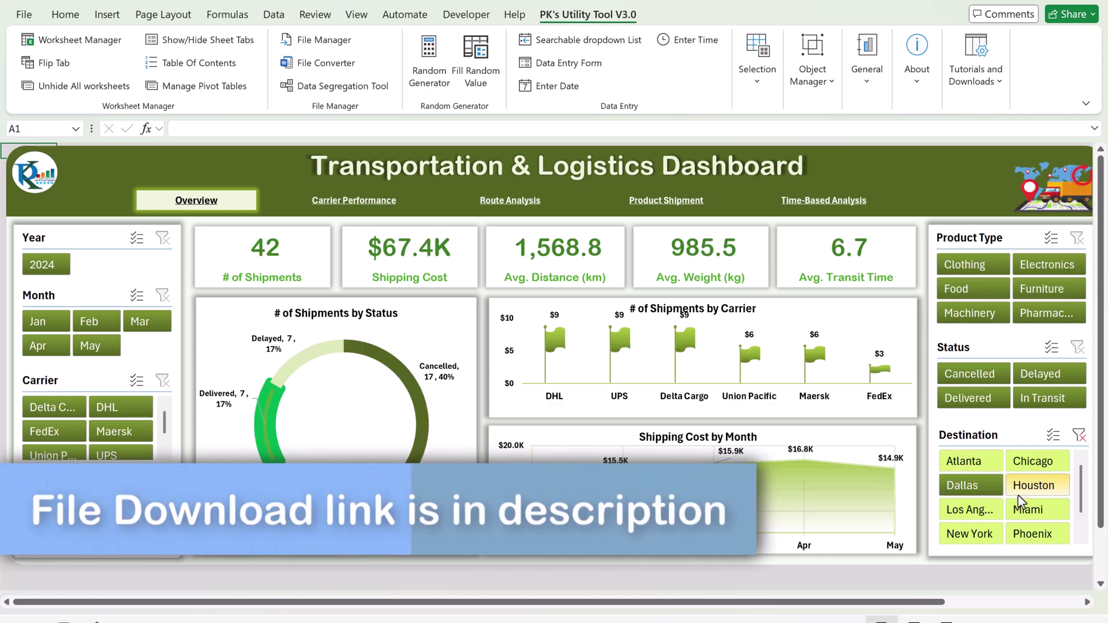
click(1033, 510)
click(970, 534)
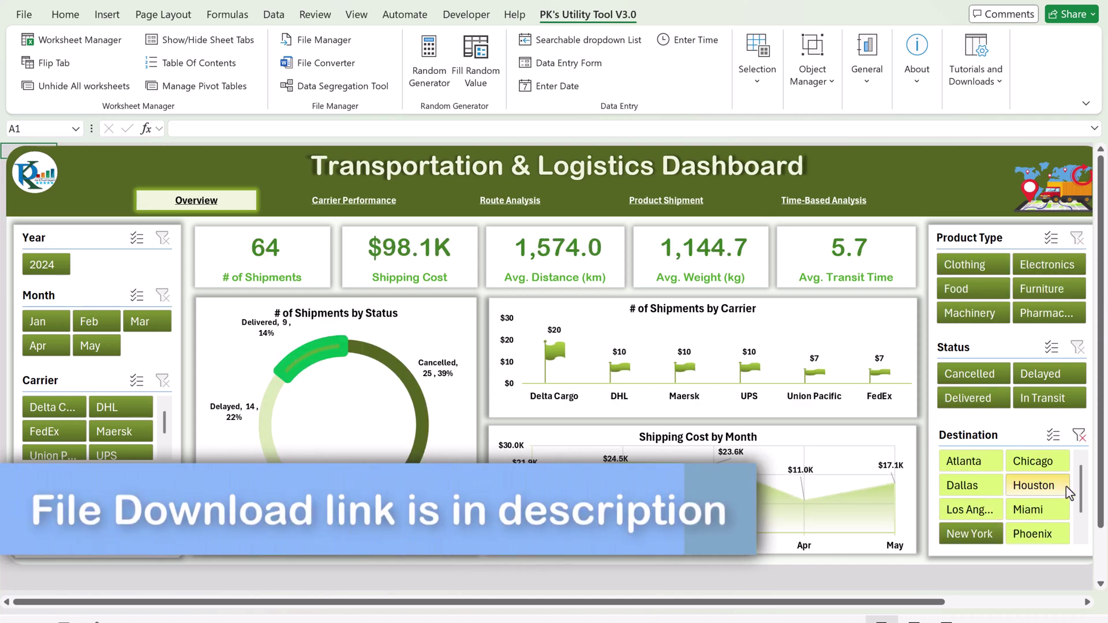
click(1078, 435)
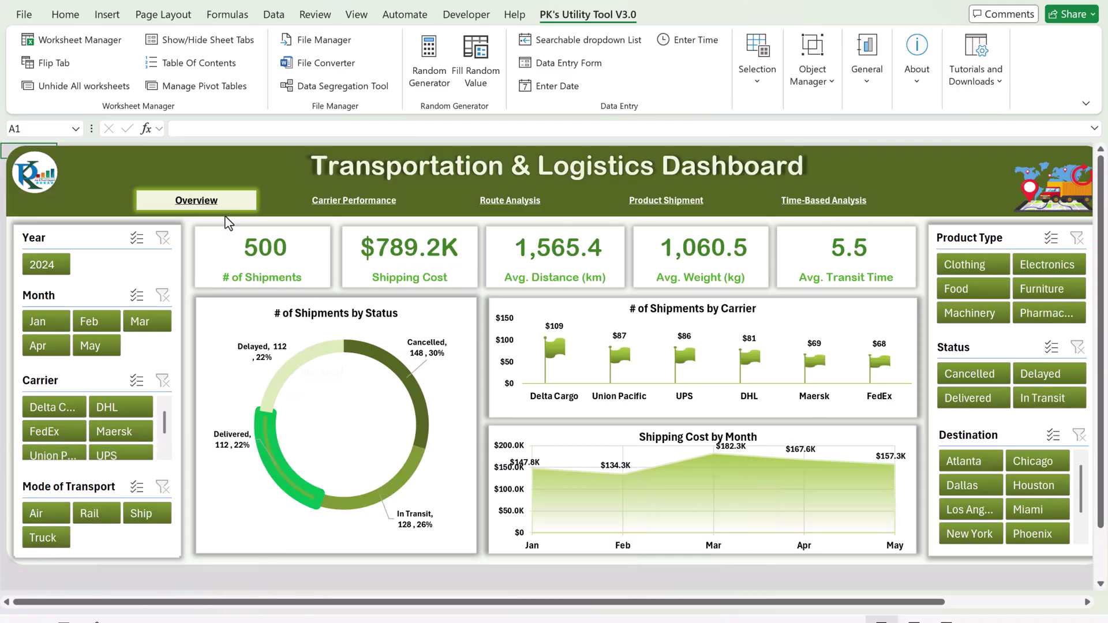
- On the Carrier Performance page, filter transport mode to Ship, then clear it
click(362, 211)
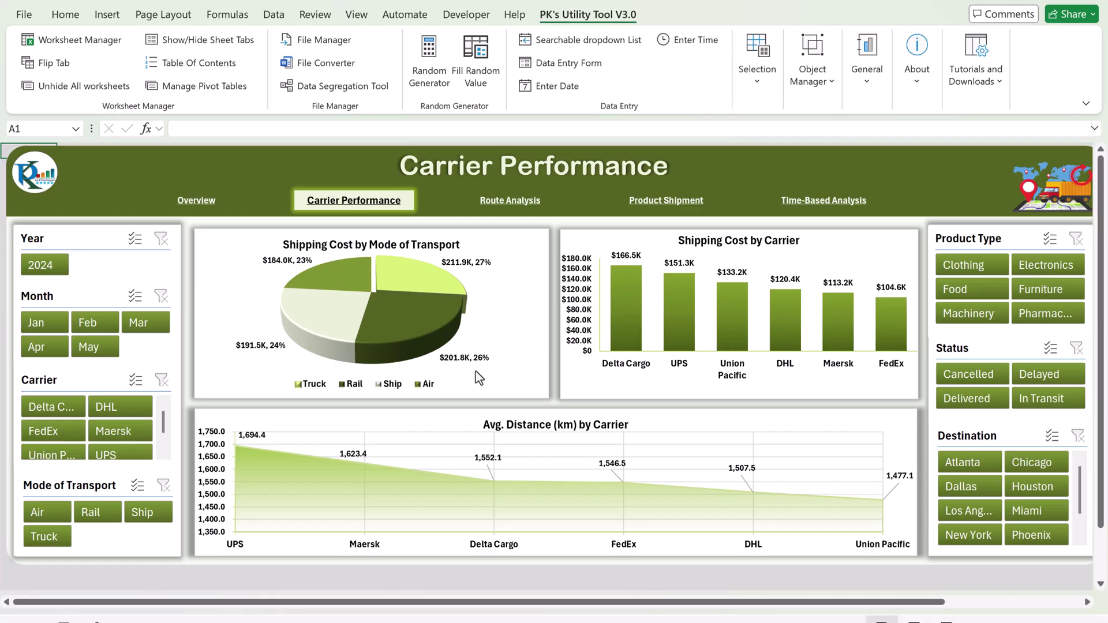
mouse_move(477, 285)
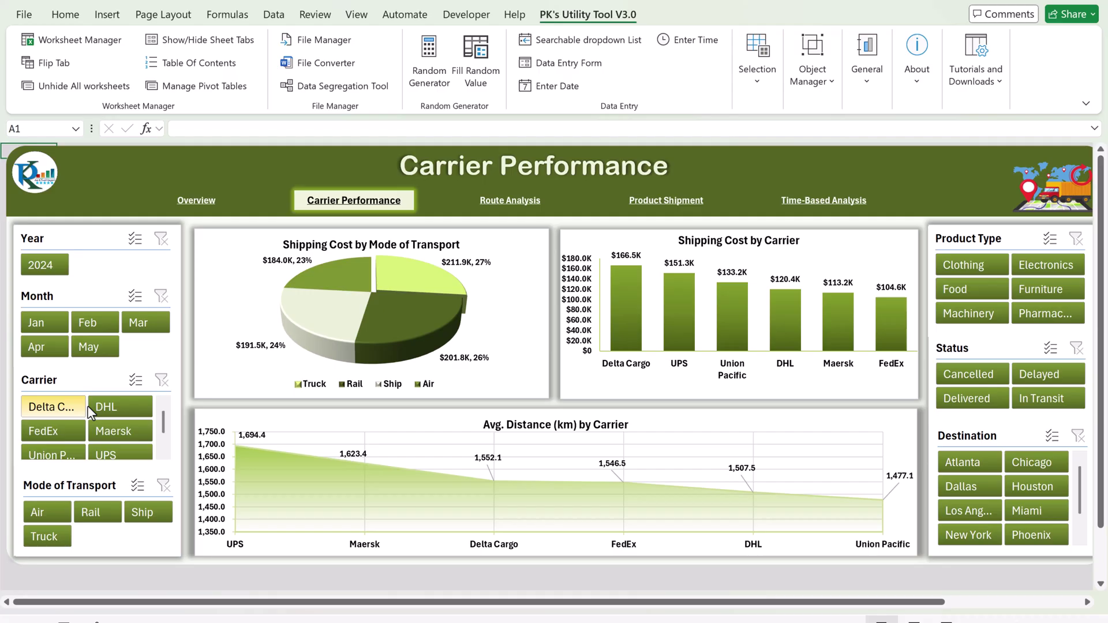
click(118, 510)
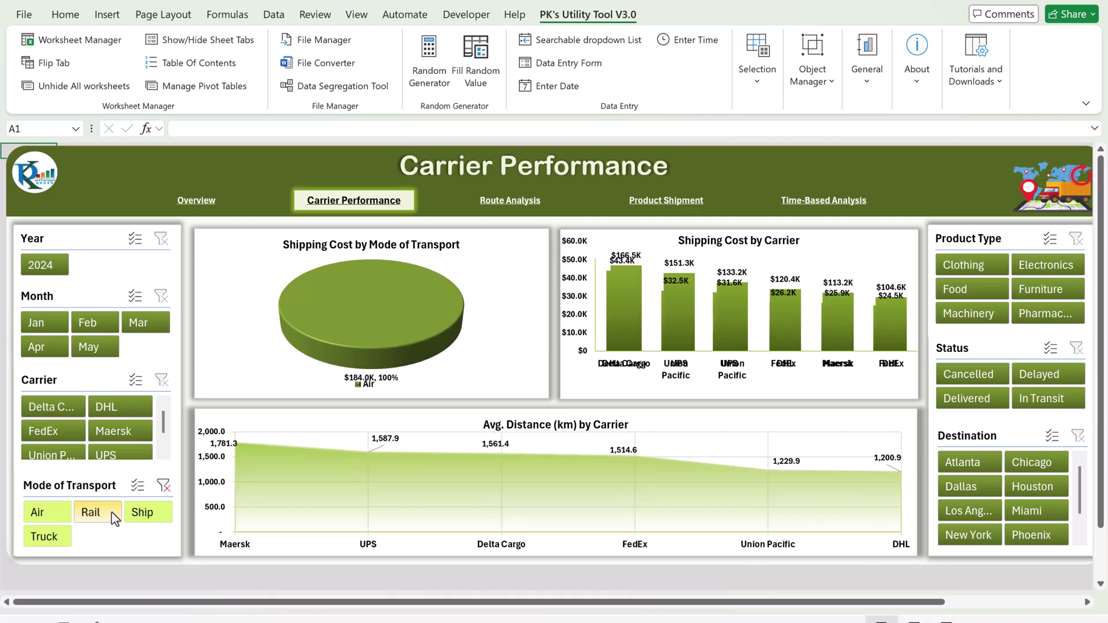
click(145, 513)
click(163, 486)
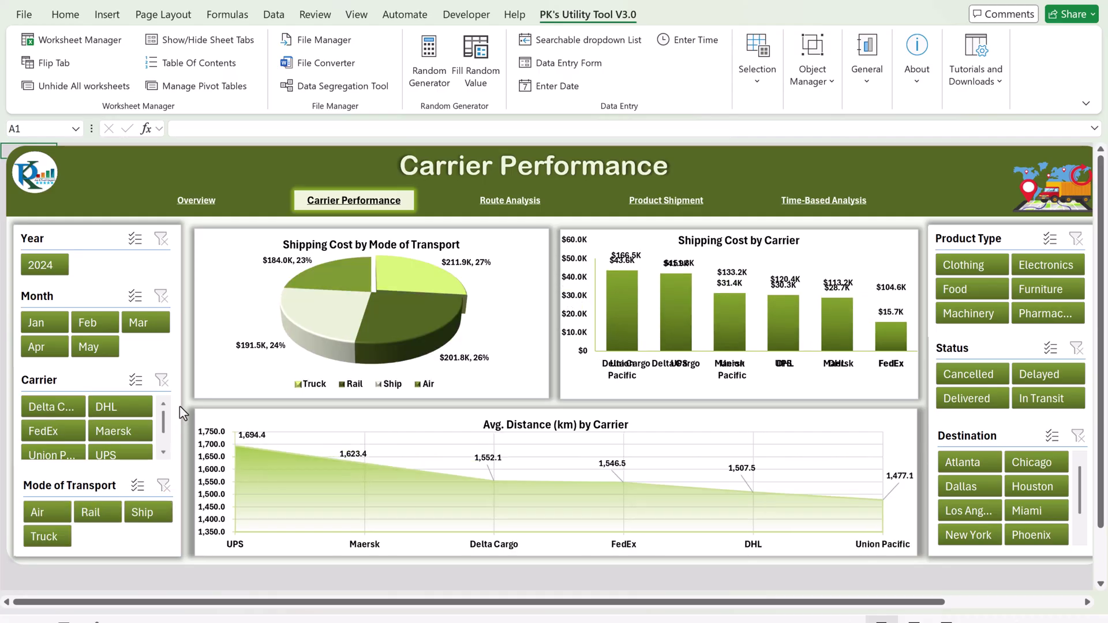
- Filter product type to Clothing, Food, Clothing and Electronics, then clear the filter
click(962, 263)
click(984, 290)
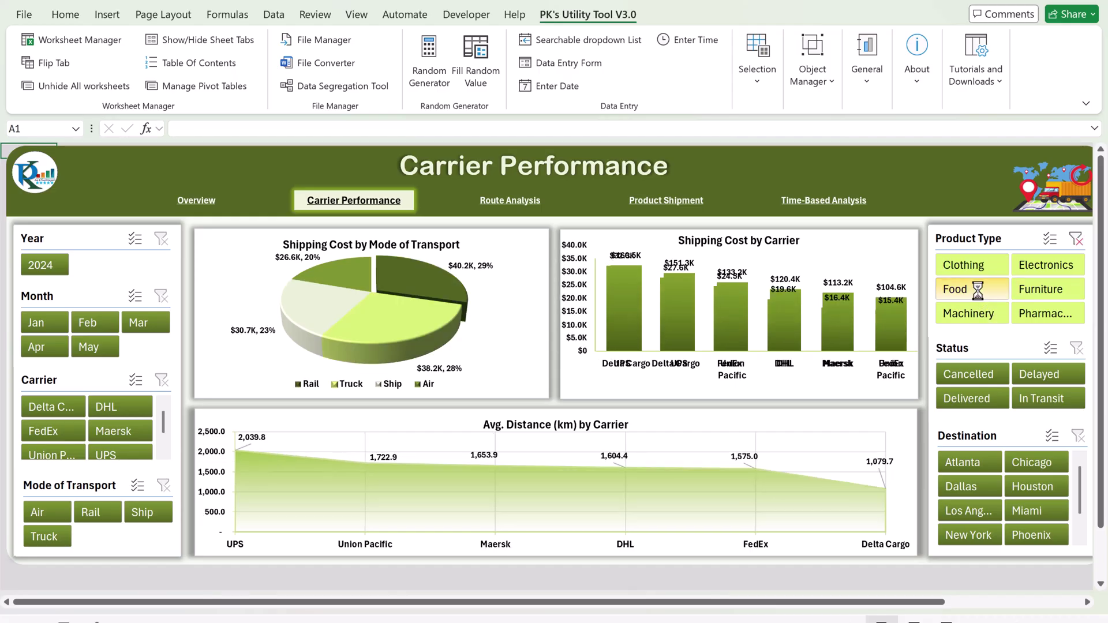
click(988, 267)
click(1056, 269)
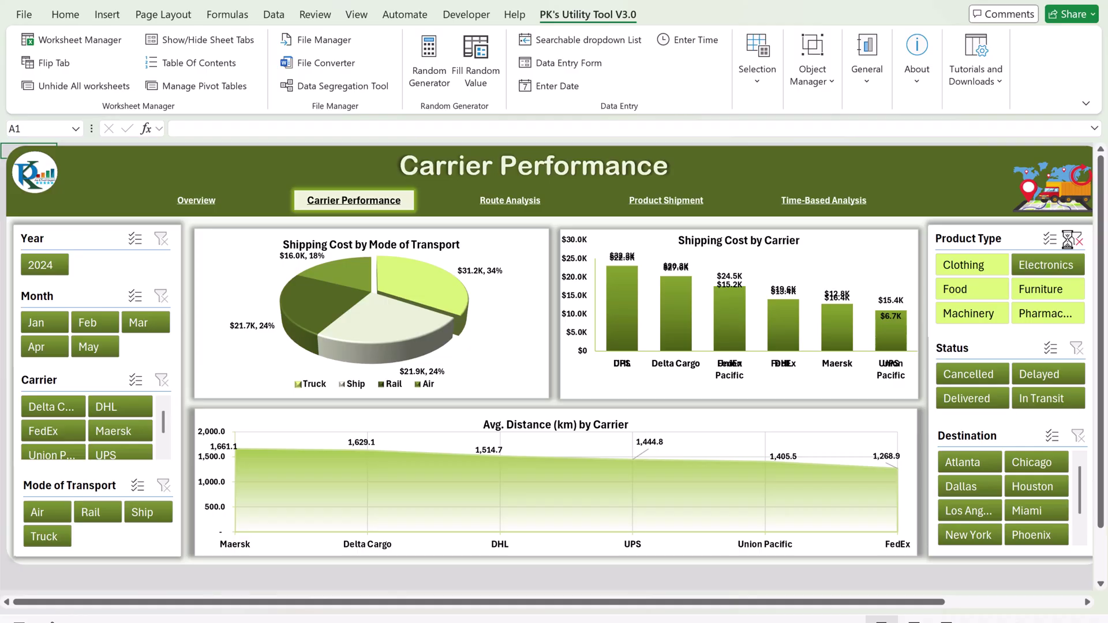
click(1076, 239)
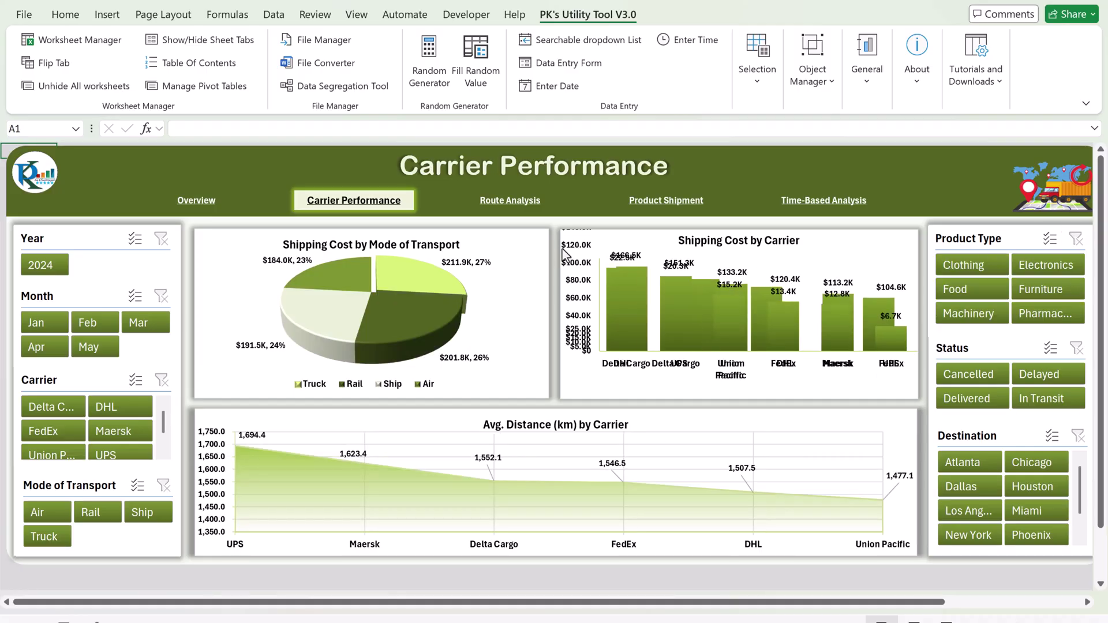
- View the Route Analysis page, then move on to the Product Shipment page
click(516, 208)
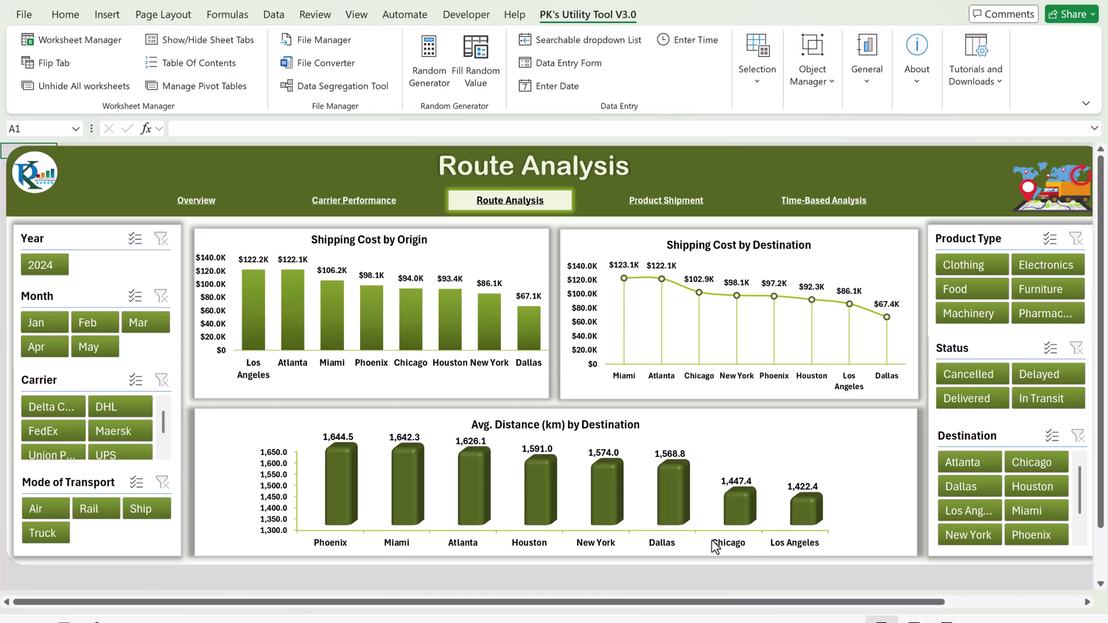
click(666, 202)
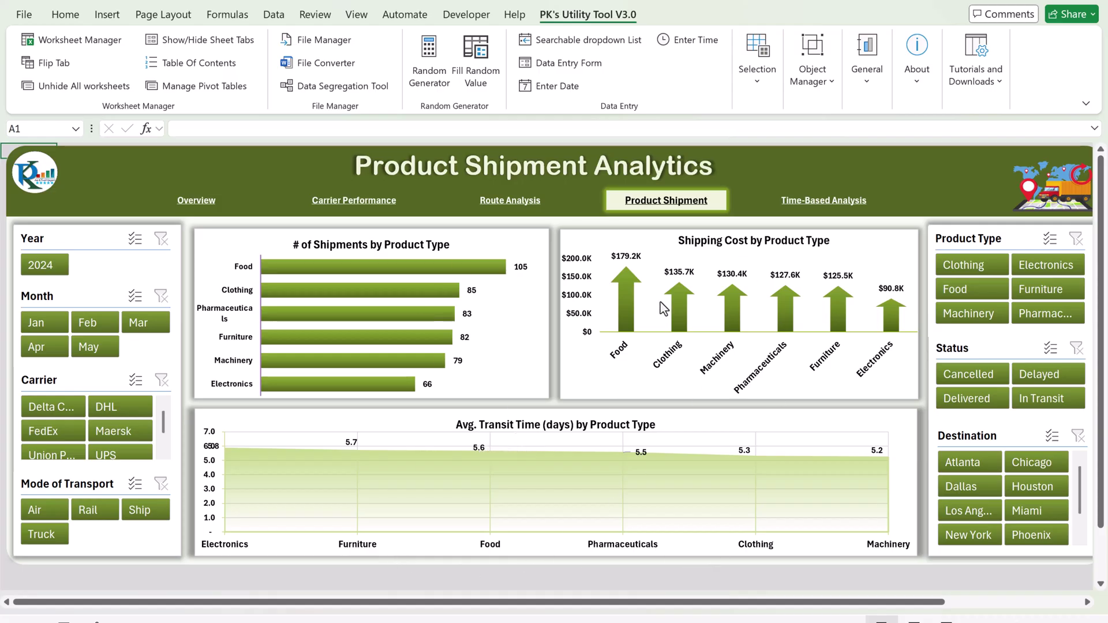
- Switch the dashboard to the Time-Based Analysis page showing transit times by carrier
click(822, 213)
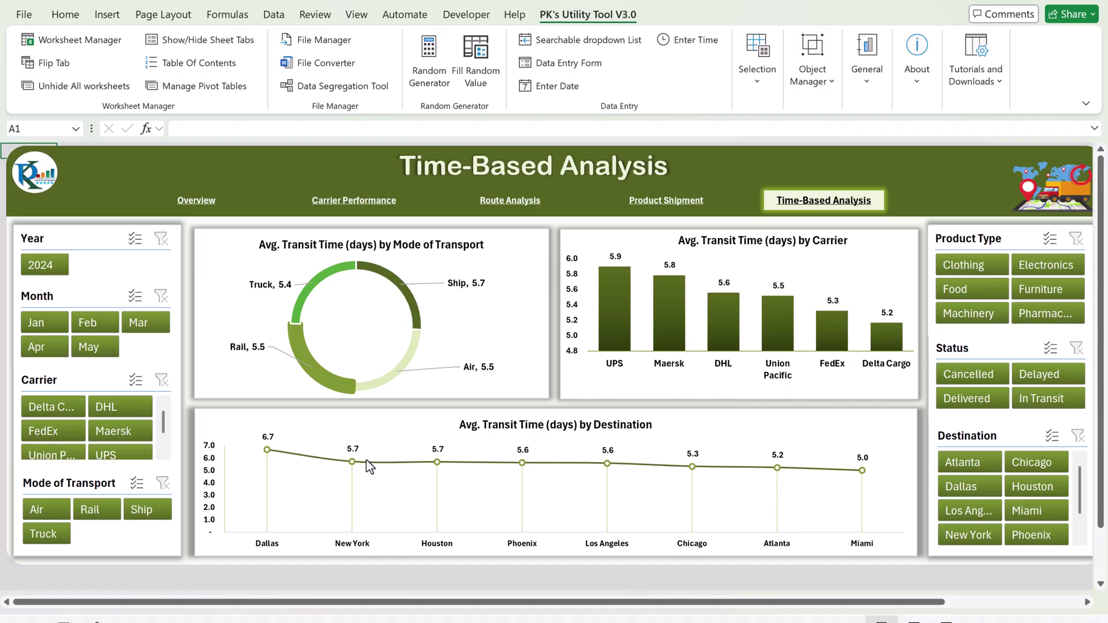
click(63, 321)
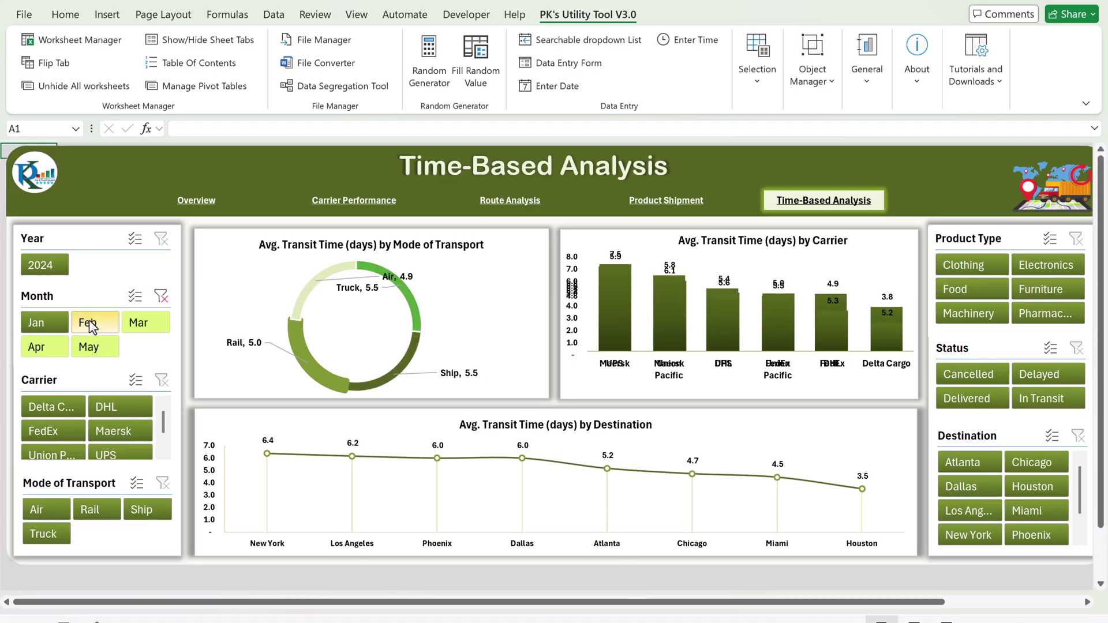
click(90, 322)
click(146, 322)
click(96, 346)
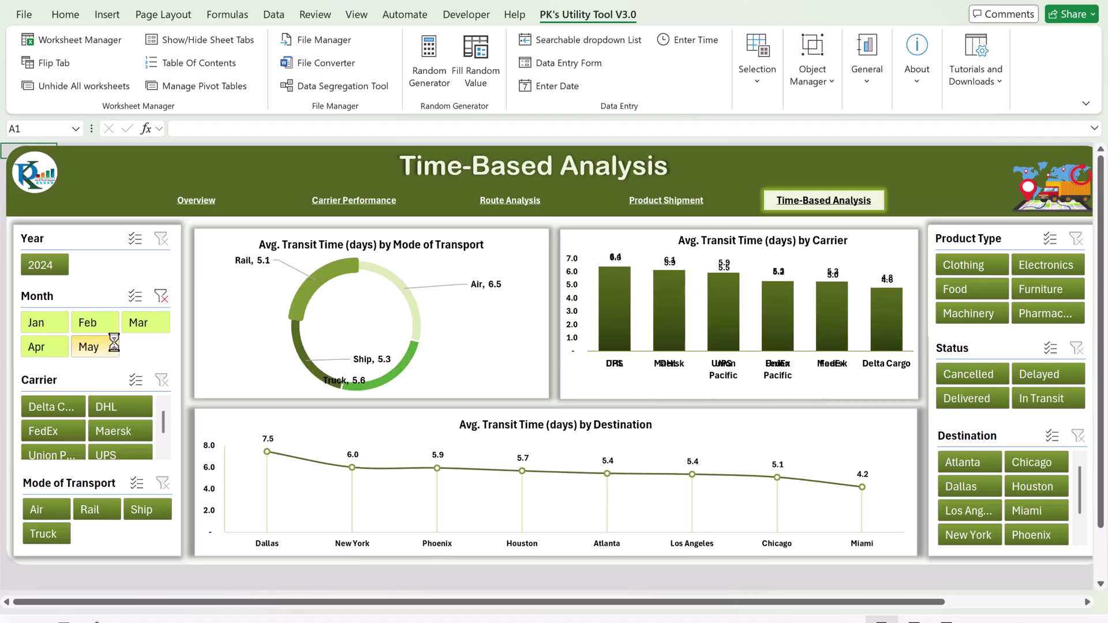
click(161, 296)
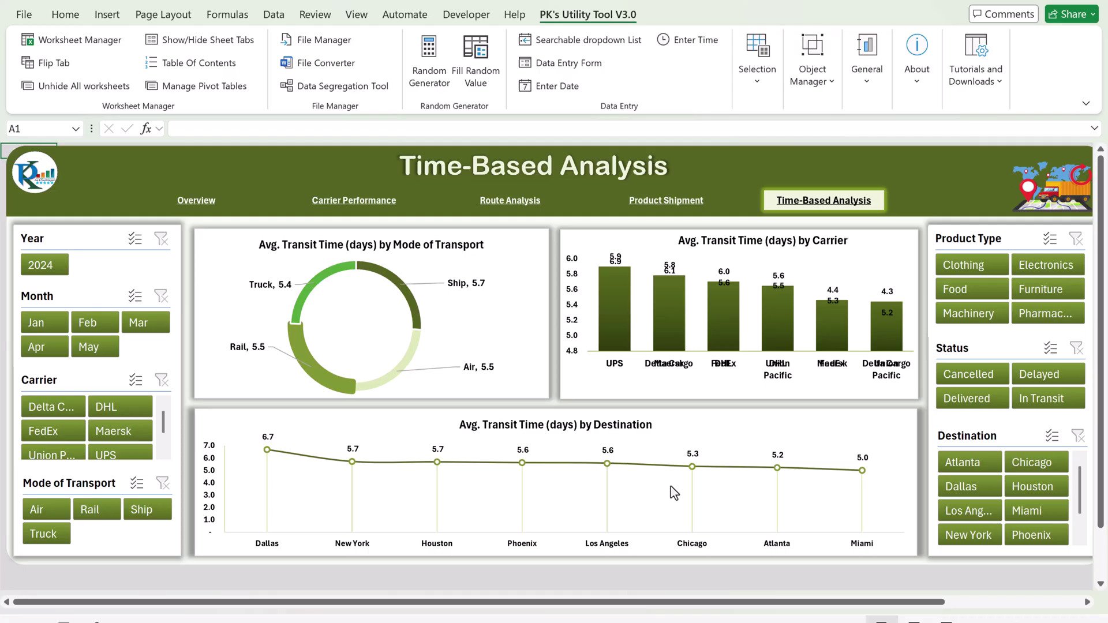
click(971, 265)
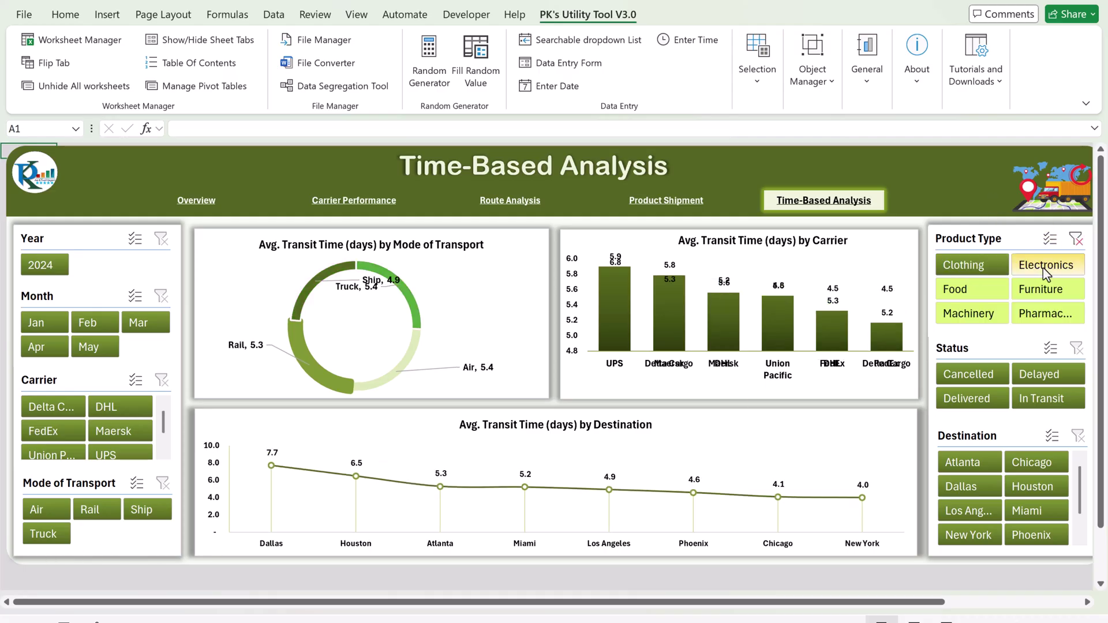
click(966, 314)
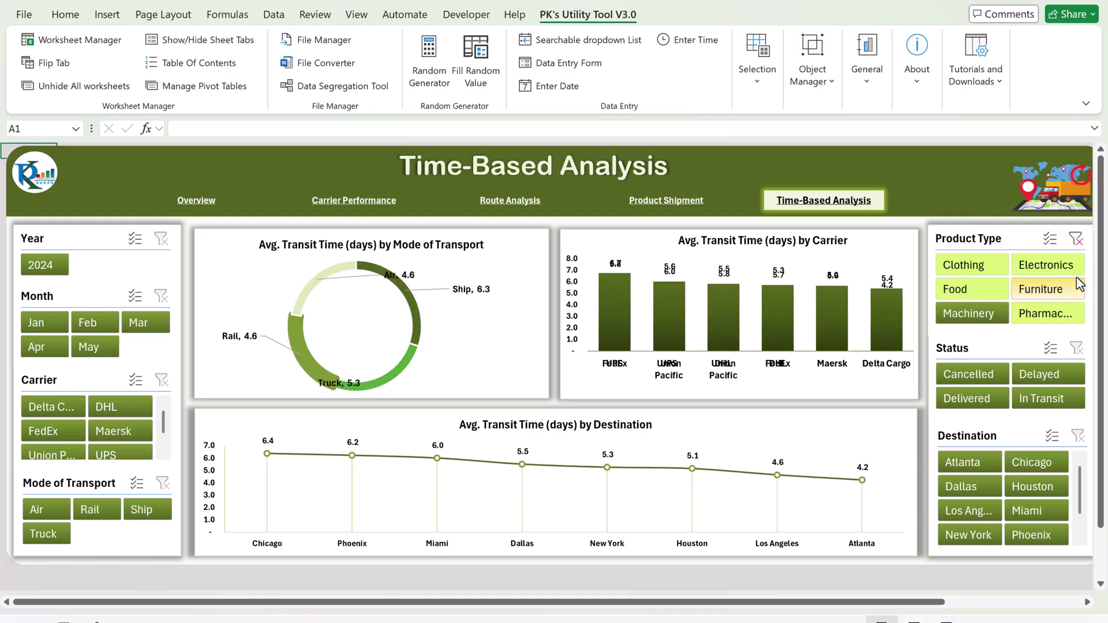
click(1076, 238)
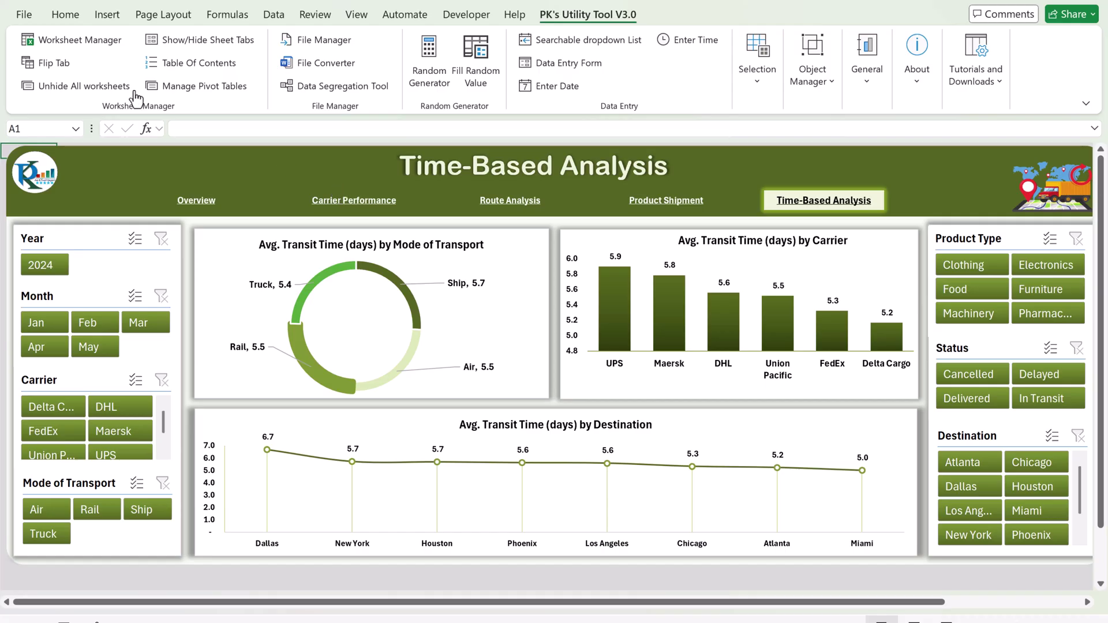
- Enable Show sheet tabs in Excel's Advanced options, then browse the report sheet tabs
click(23, 14)
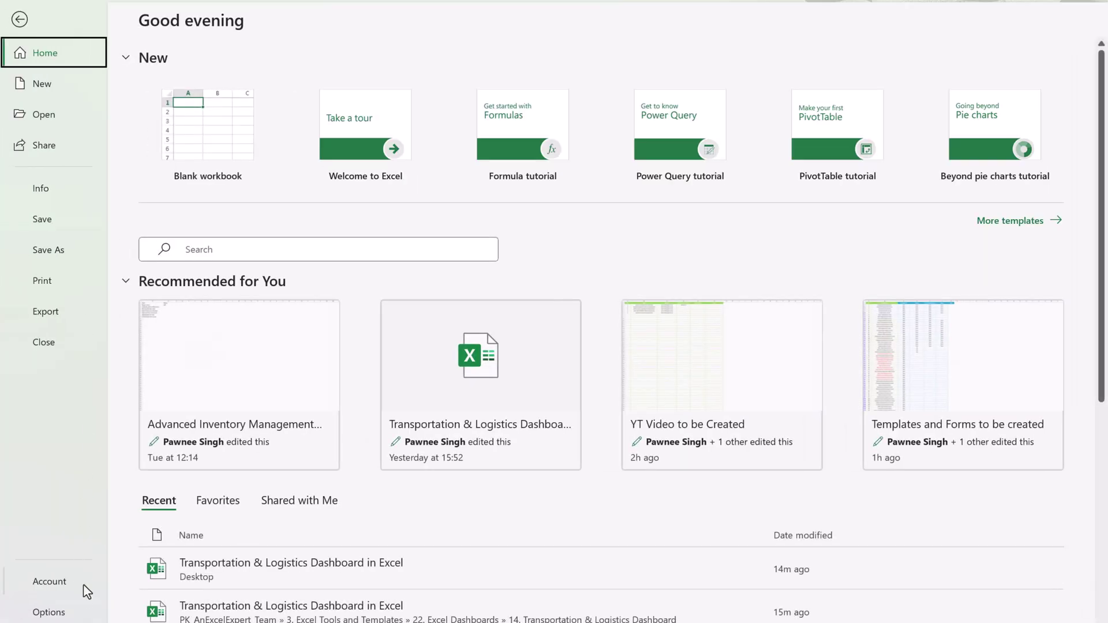
click(65, 613)
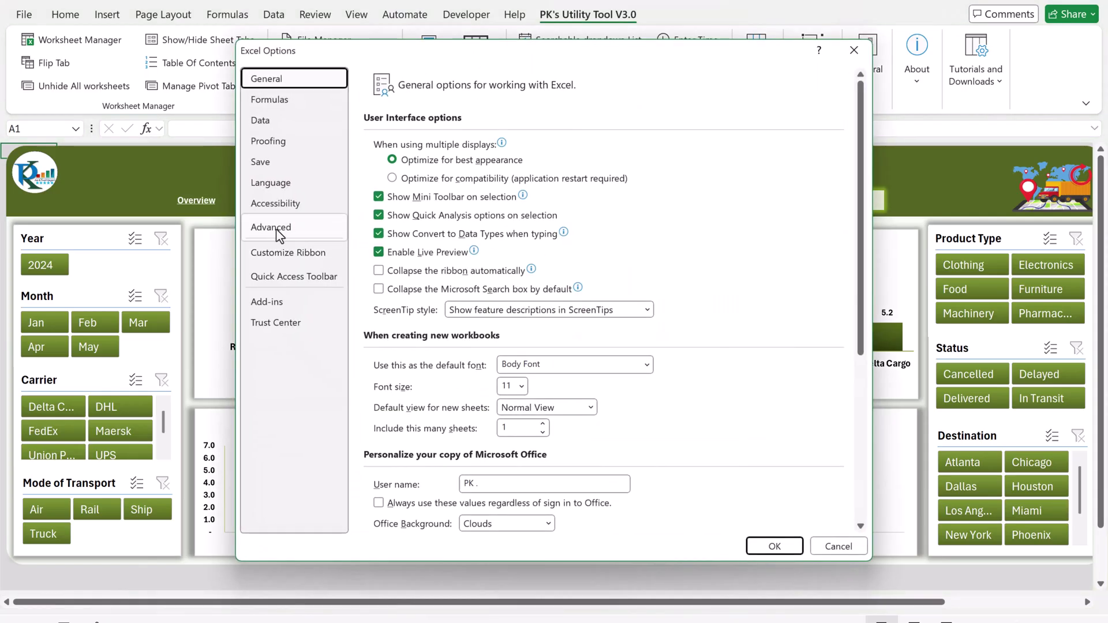
click(279, 230)
drag(861, 136, 860, 320)
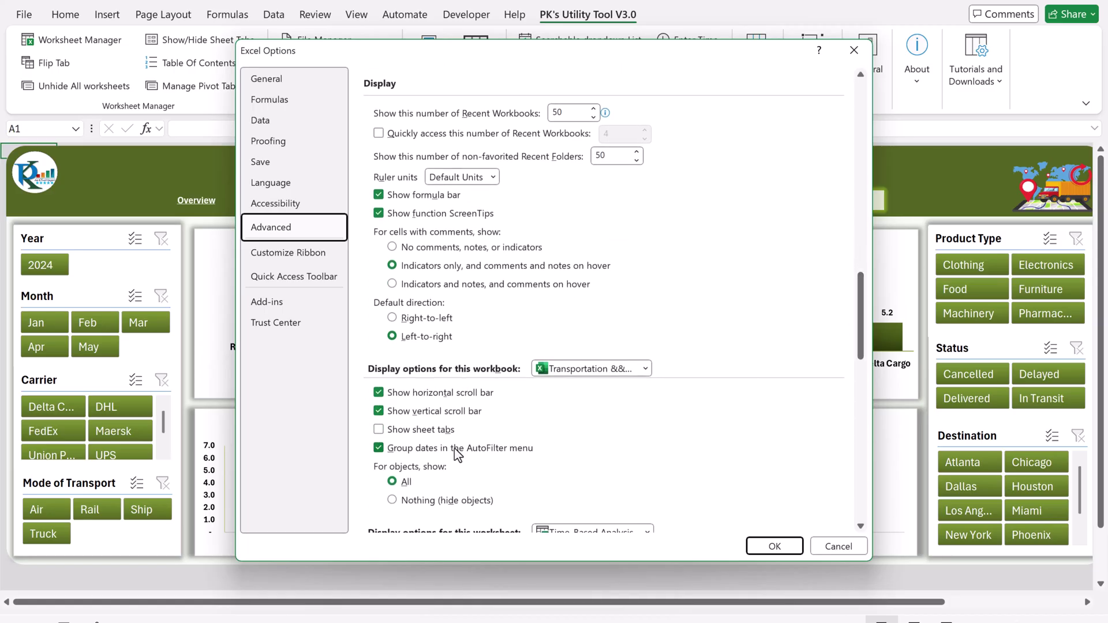
click(421, 434)
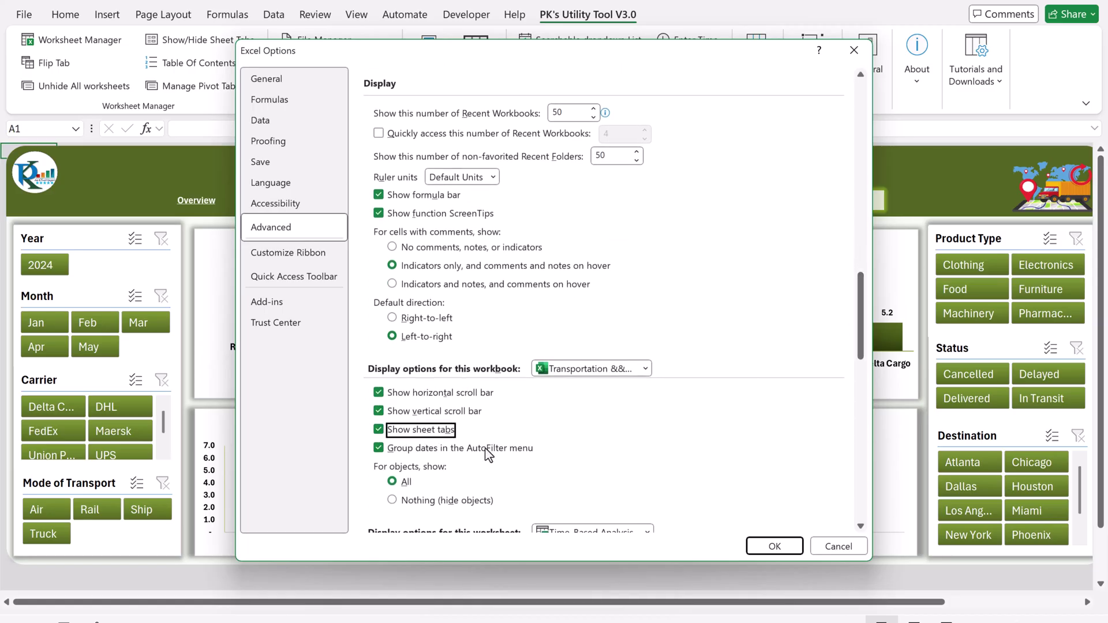
click(773, 545)
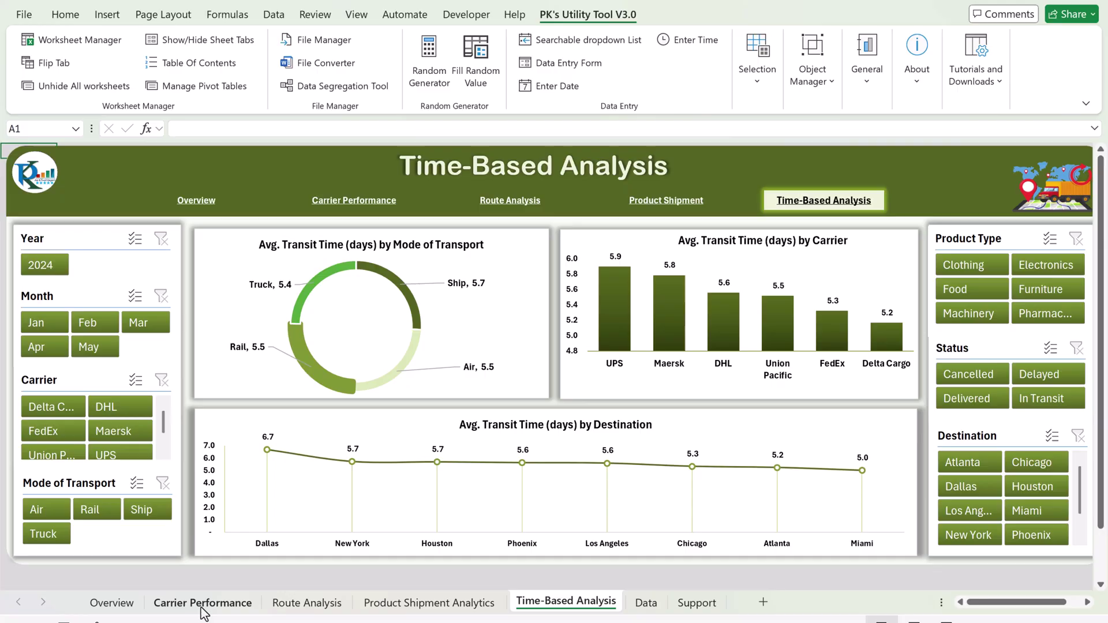
click(288, 606)
- Go to the Data sheet's shipment table and highlight its first column
click(433, 605)
click(522, 605)
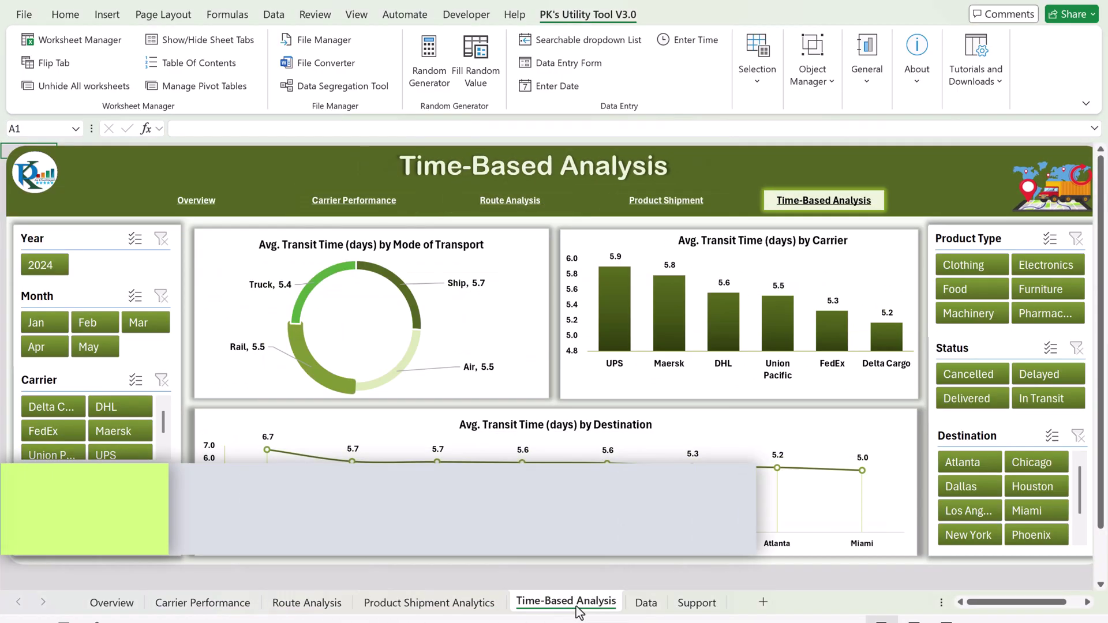
click(645, 603)
click(486, 293)
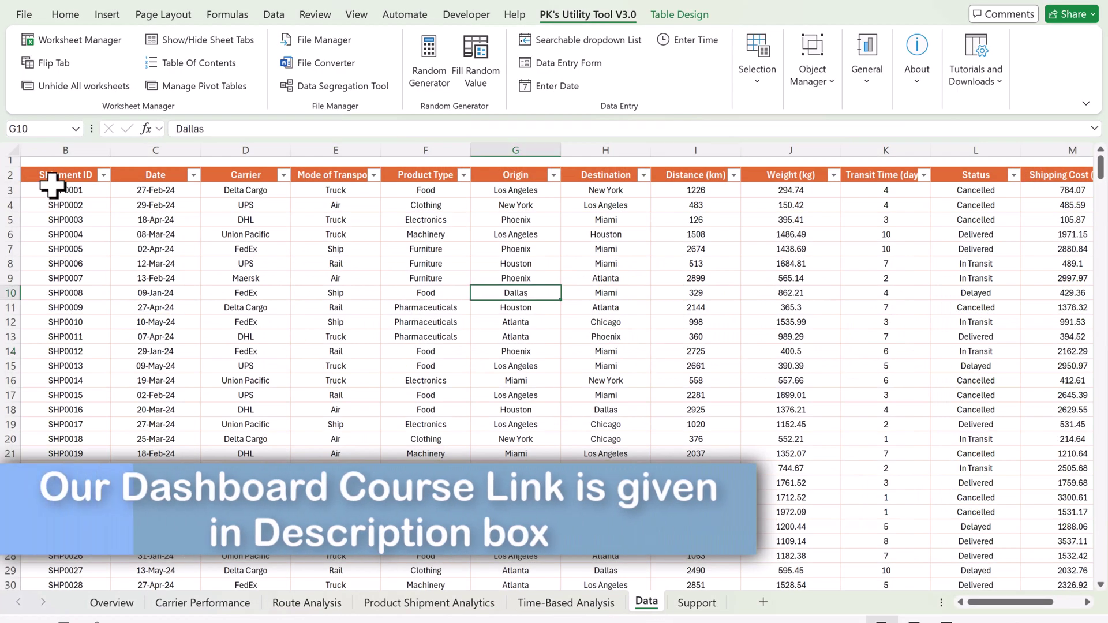
drag(55, 180, 50, 352)
- Highlight the Date, Carrier, Mode of Transport, Product Type, Origin, Destination, Distance and Weight columns
click(116, 192)
drag(156, 179, 151, 337)
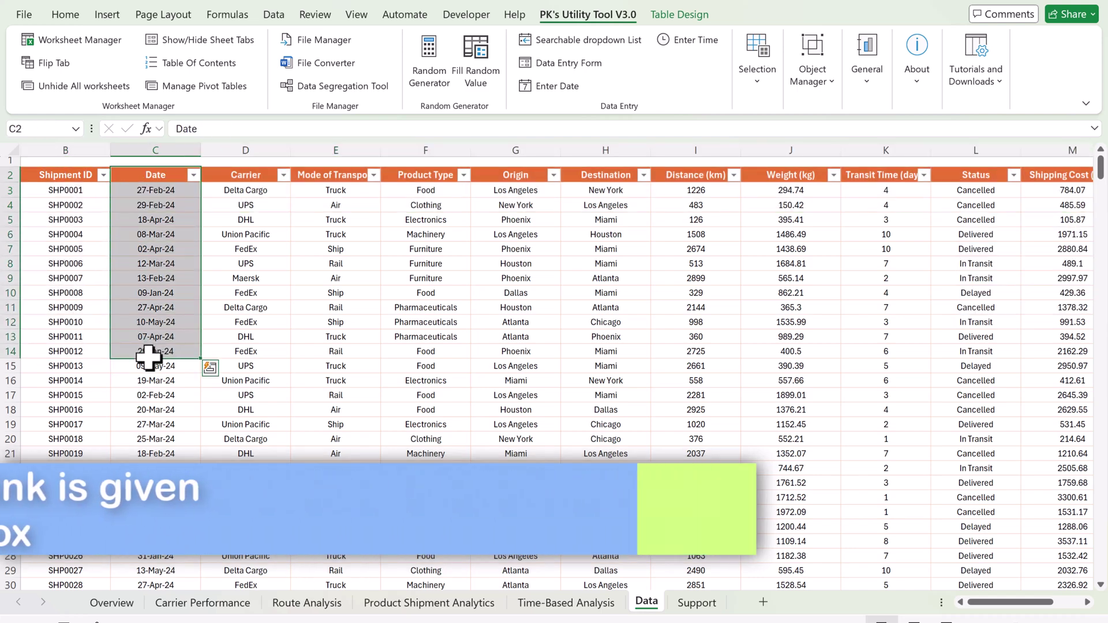
drag(247, 176, 246, 326)
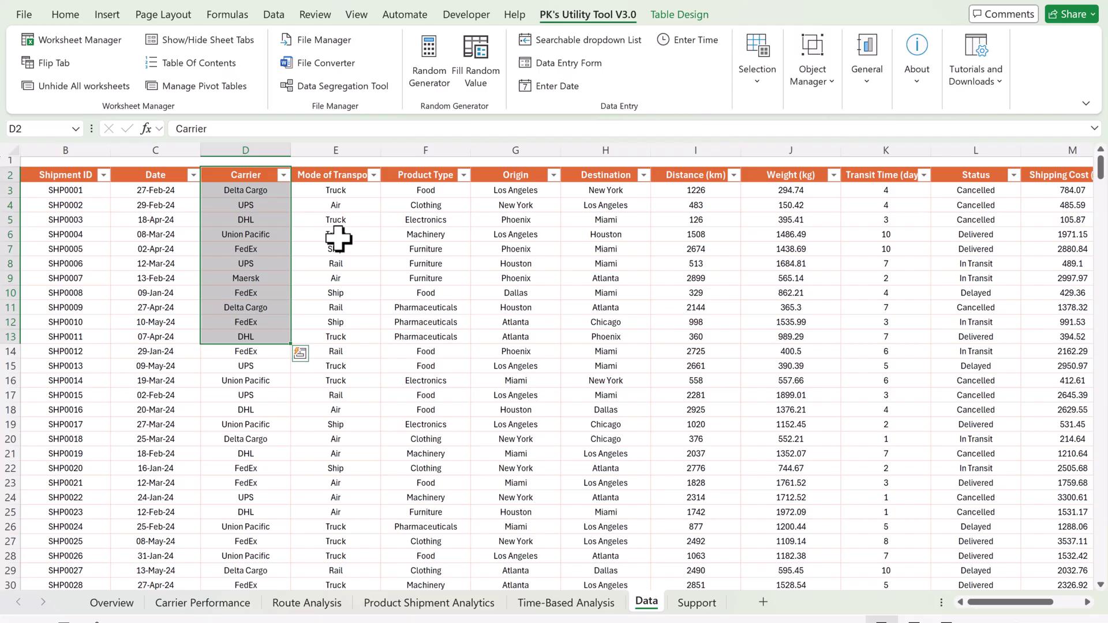
drag(338, 176, 322, 323)
drag(434, 178, 421, 354)
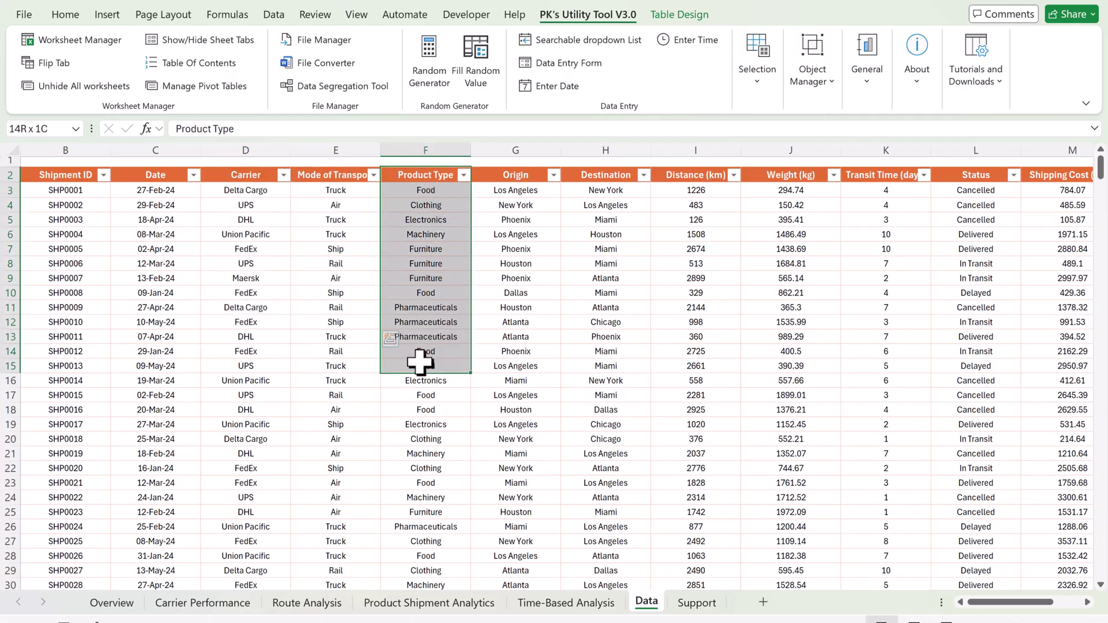
drag(527, 183, 514, 336)
drag(621, 181, 605, 322)
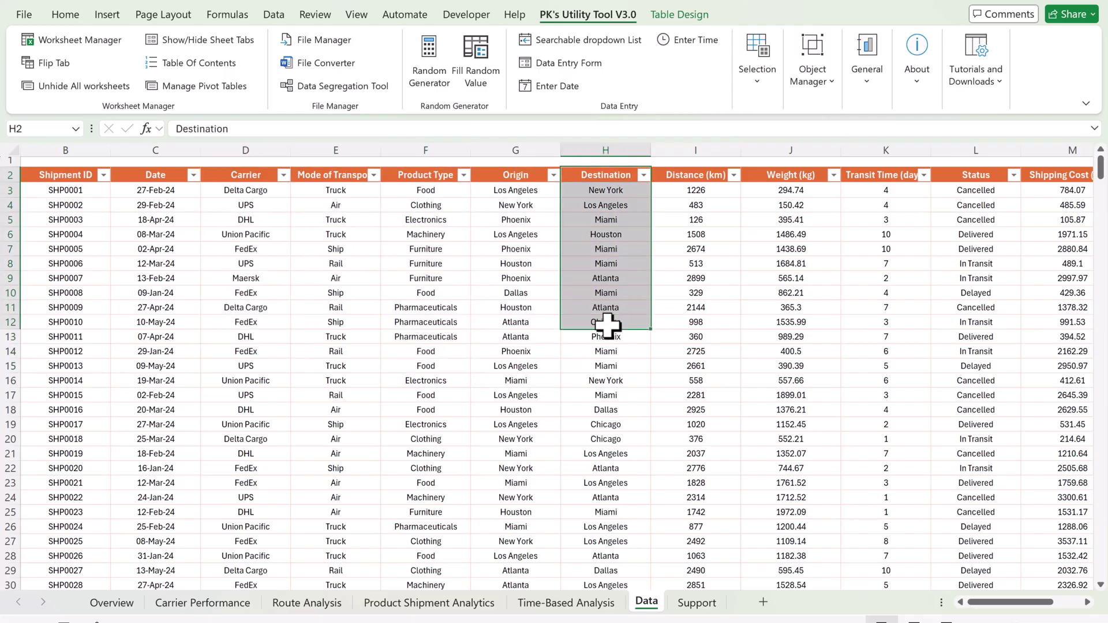
drag(707, 179, 701, 323)
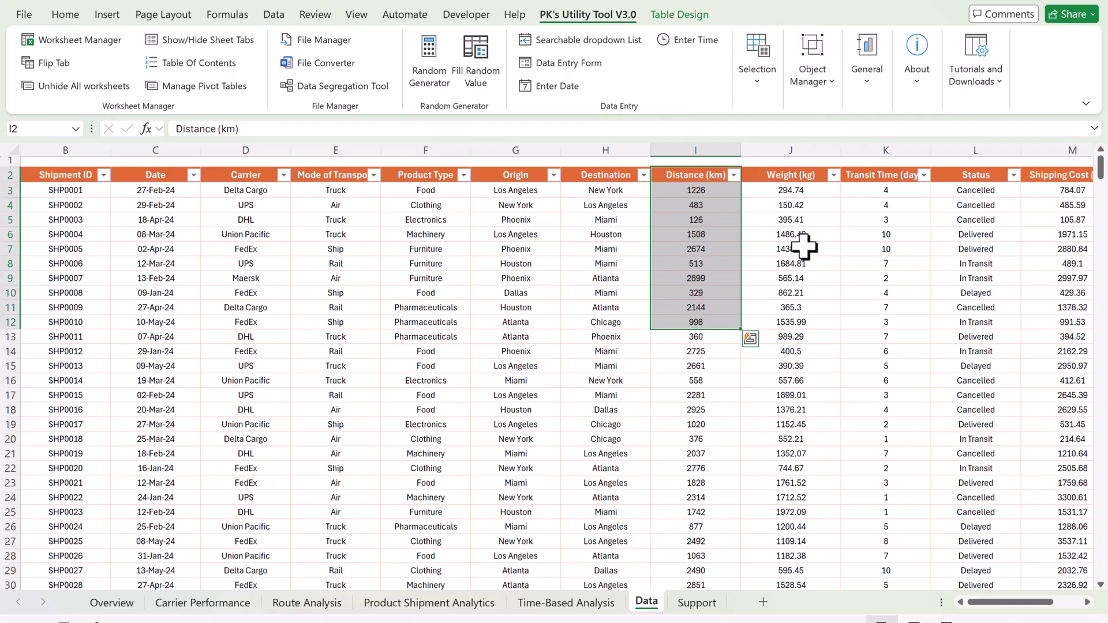
drag(803, 178, 804, 350)
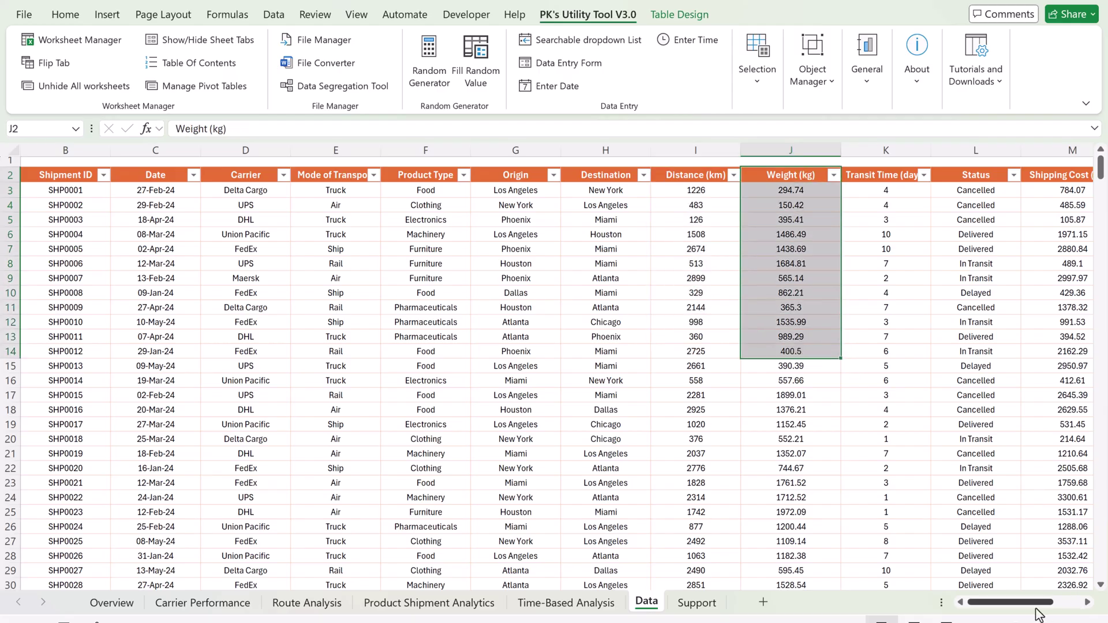
- Highlight the Transit Time, Status, Shipping Cost, Estimated Arrival Date and Month columns
drag(1036, 602, 1064, 603)
drag(569, 180, 569, 302)
drag(651, 181, 656, 309)
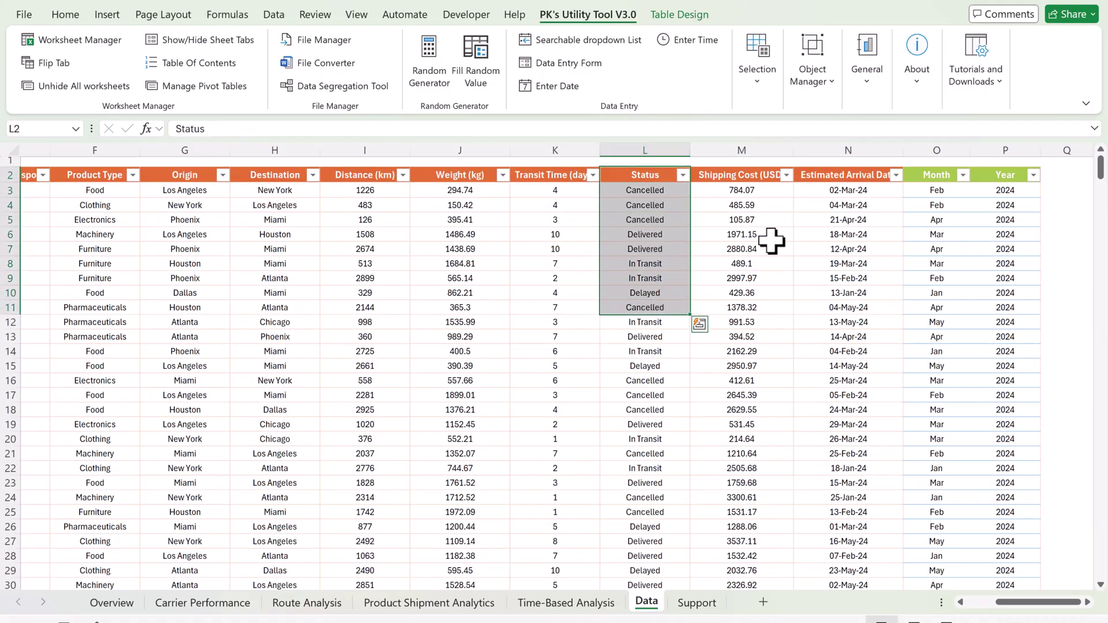
drag(743, 178, 755, 341)
click(744, 205)
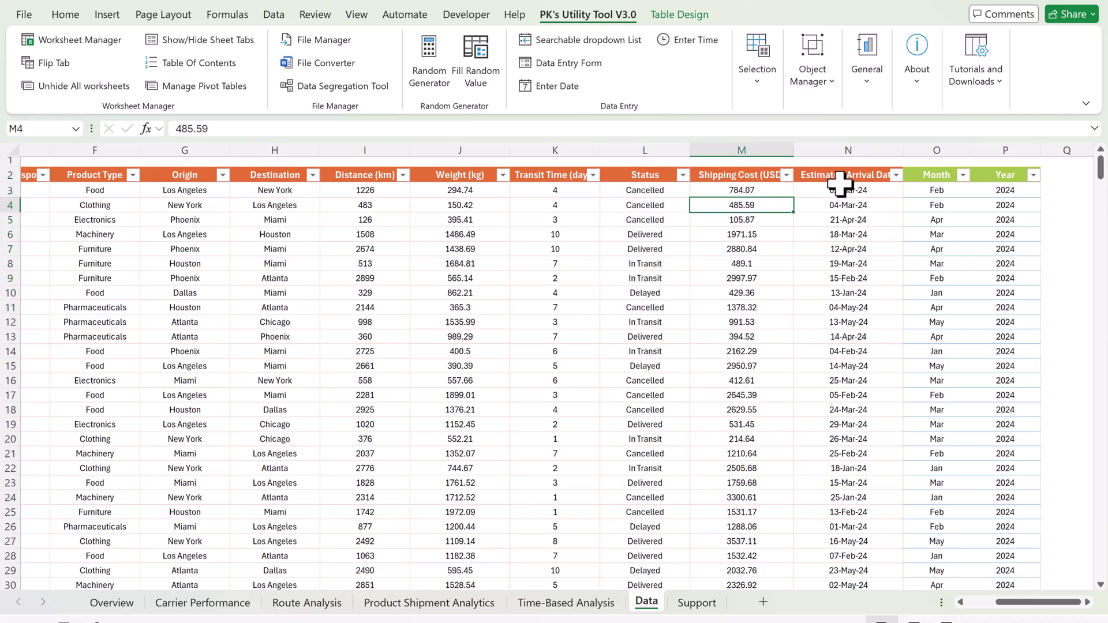
drag(840, 184, 843, 295)
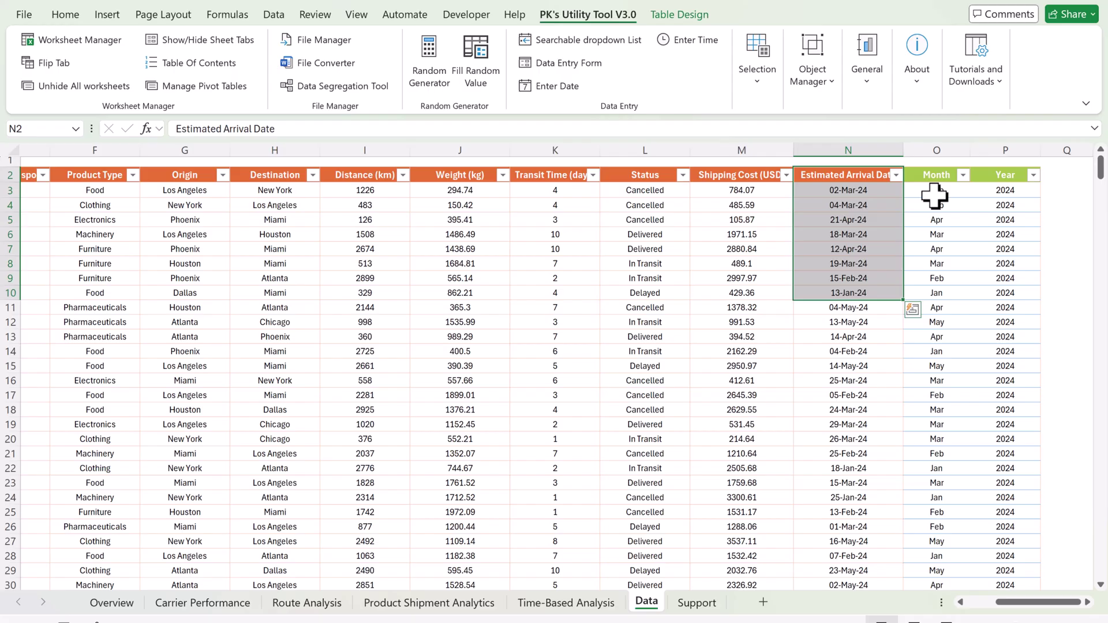
drag(938, 176, 935, 262)
- Inspect the Month column's =TEXT formula and leave it unchanged
click(964, 194)
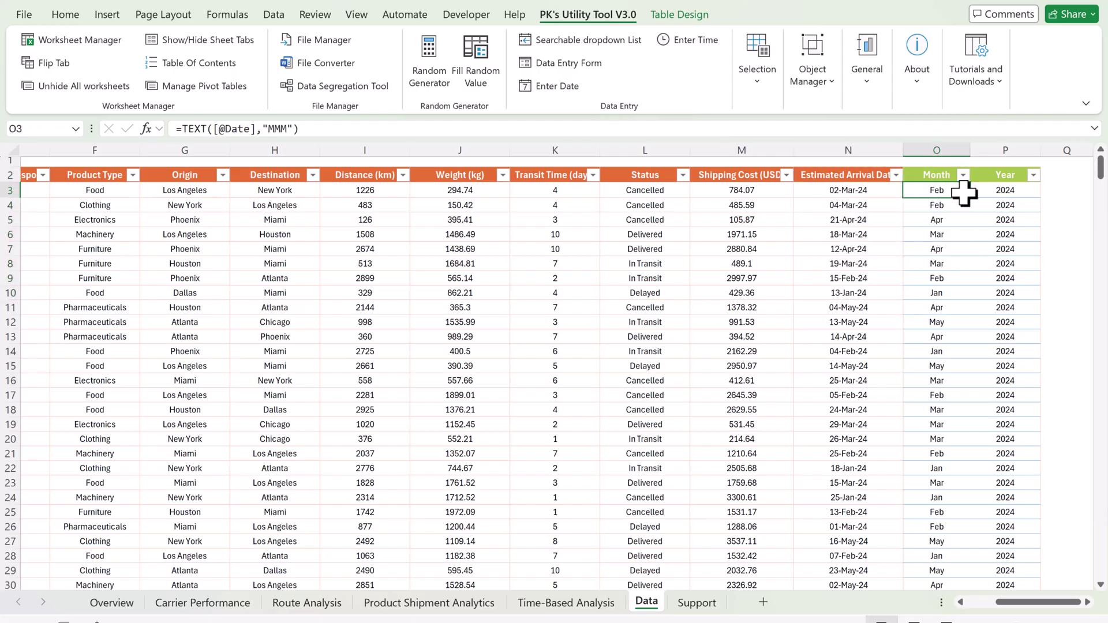
click(1010, 191)
key(Left)
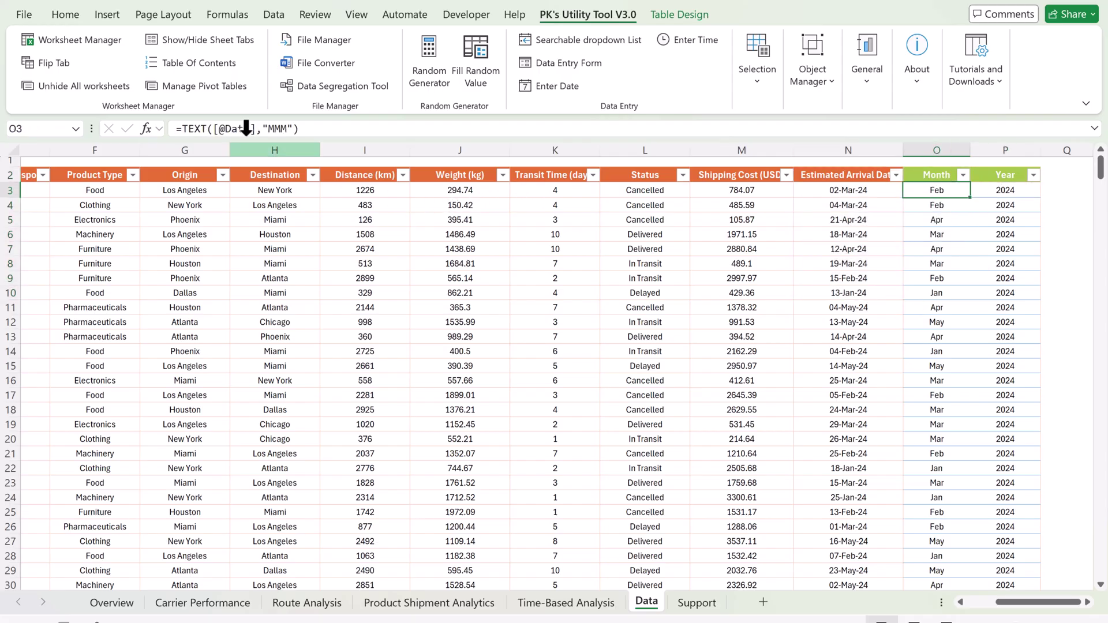
click(344, 128)
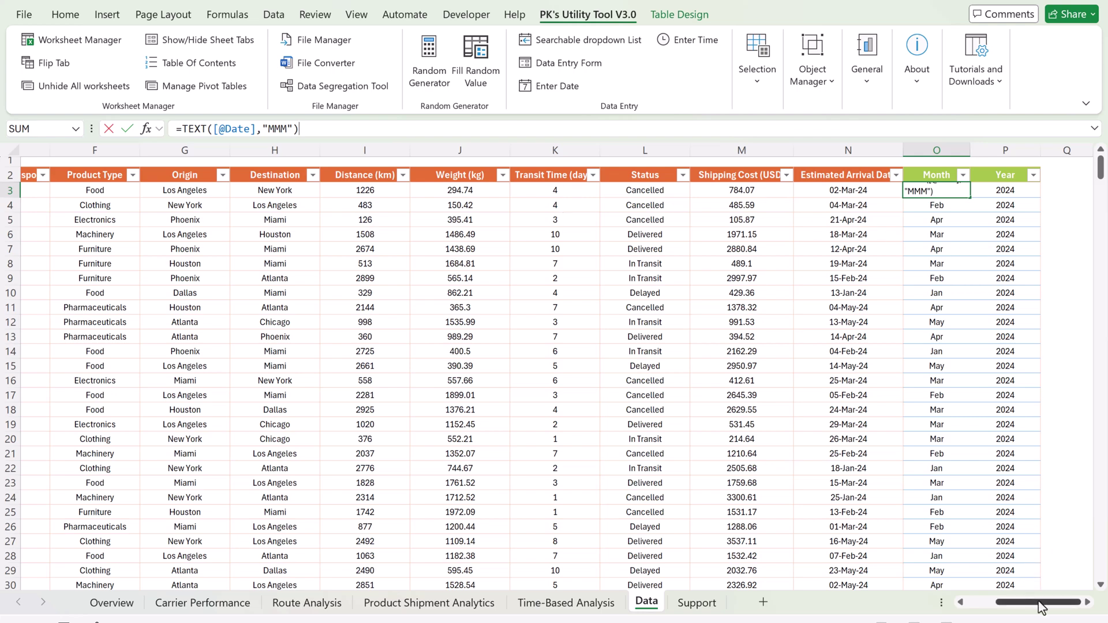
drag(1041, 607, 1017, 608)
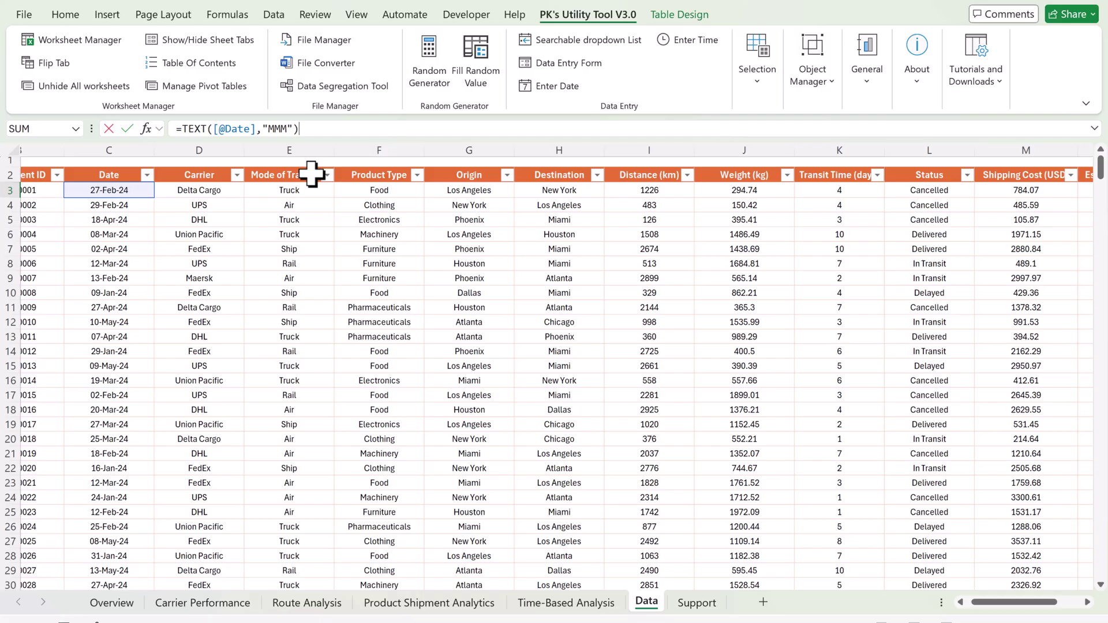
key(Escape)
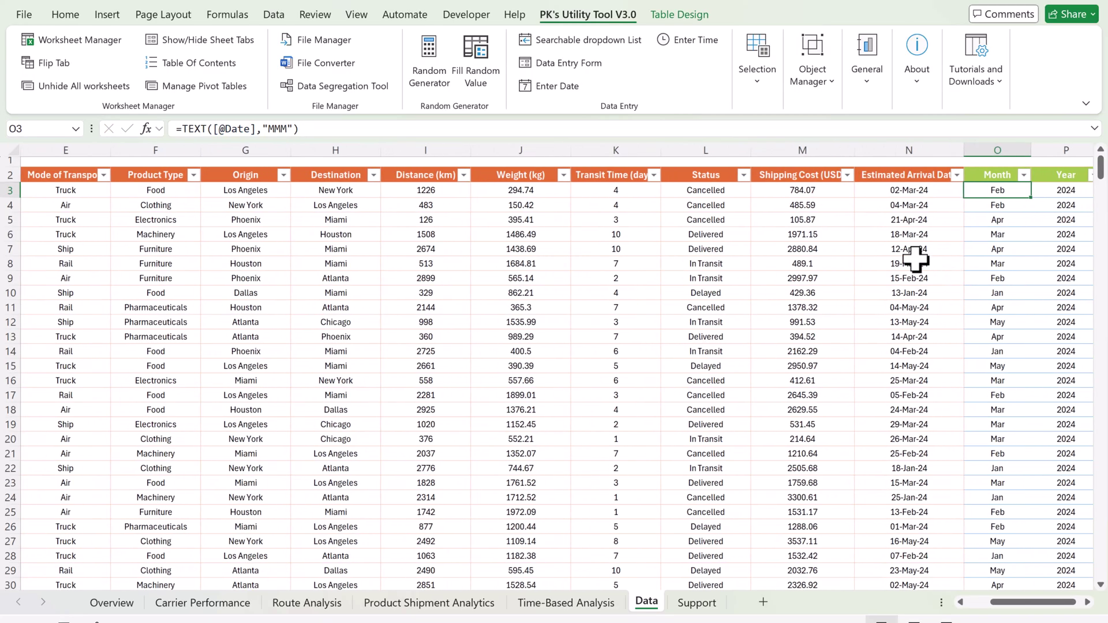
drag(1018, 611, 960, 610)
- Refresh all connections and pivot tables with Data > Refresh All
drag(79, 205, 1046, 441)
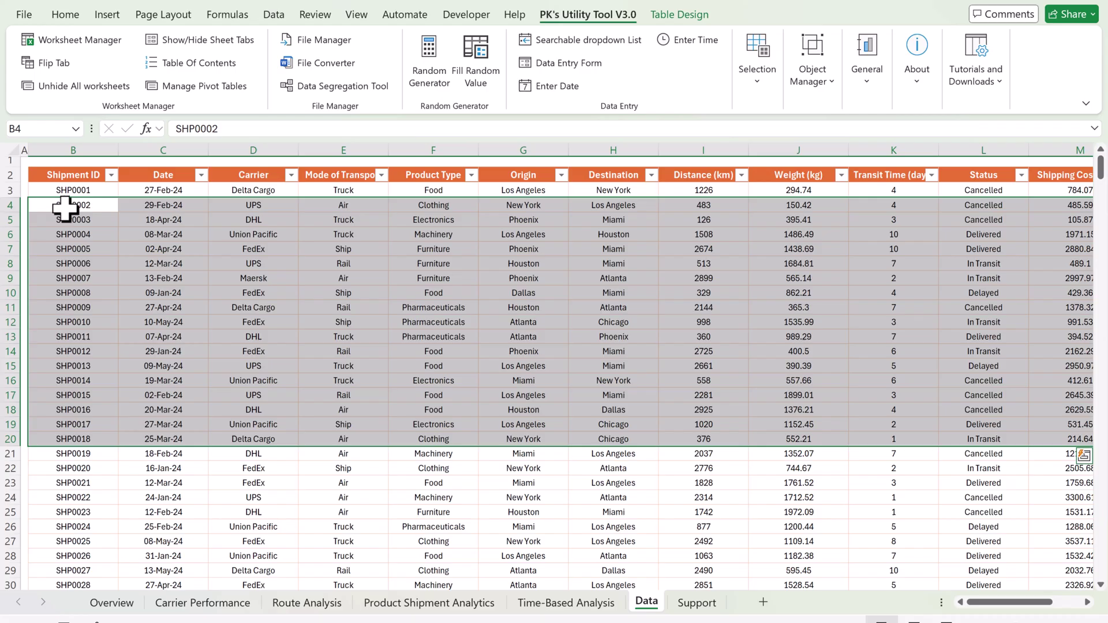
click(263, 16)
click(195, 276)
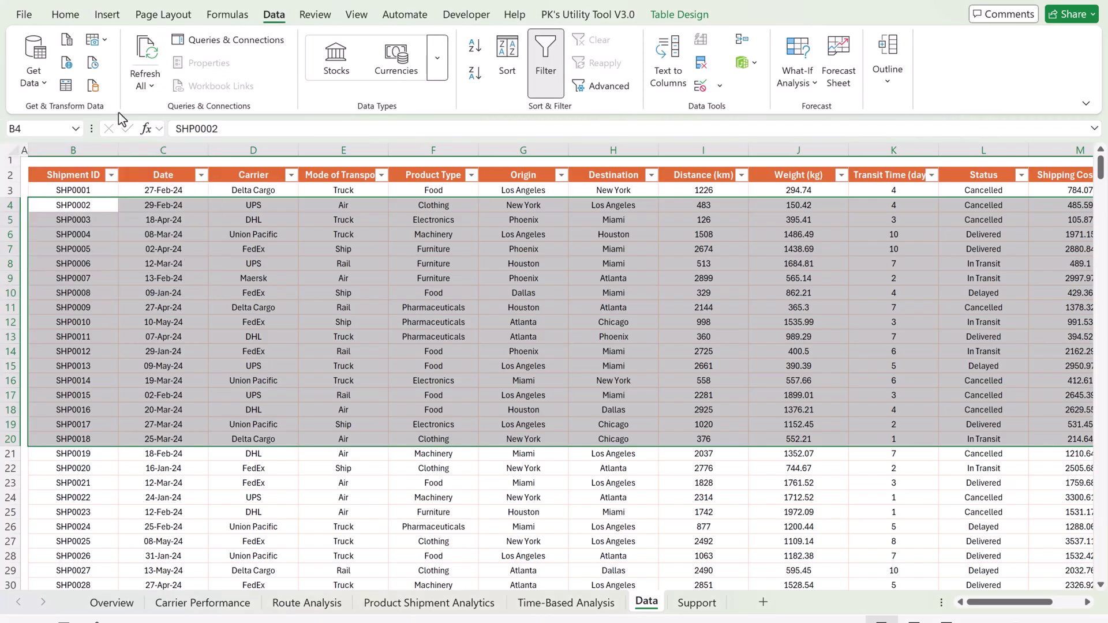
click(146, 83)
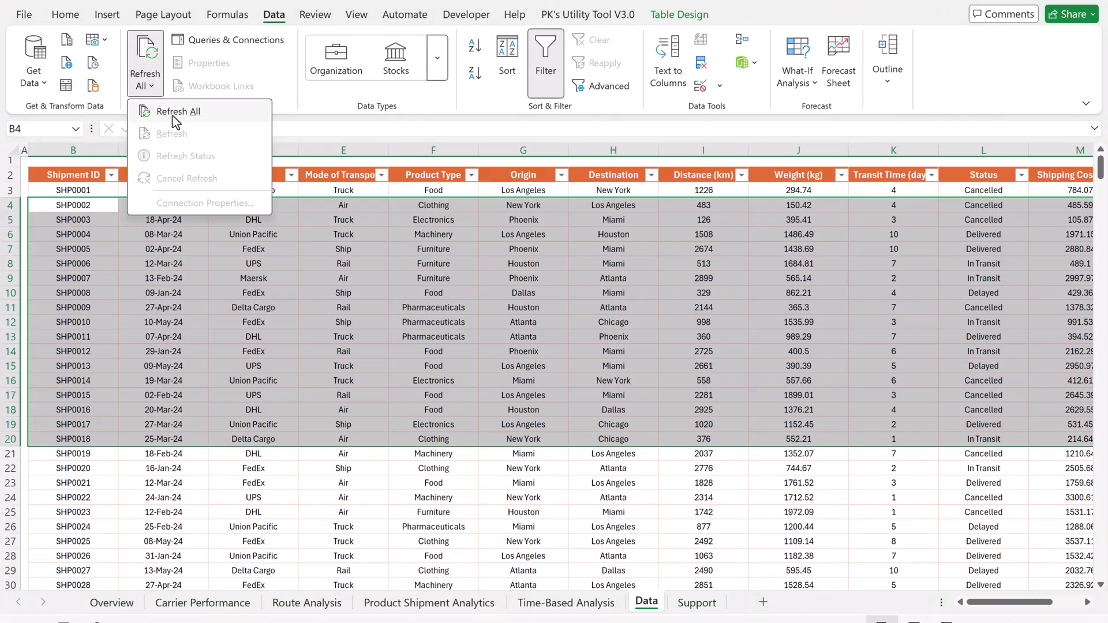
click(173, 115)
click(434, 262)
click(452, 192)
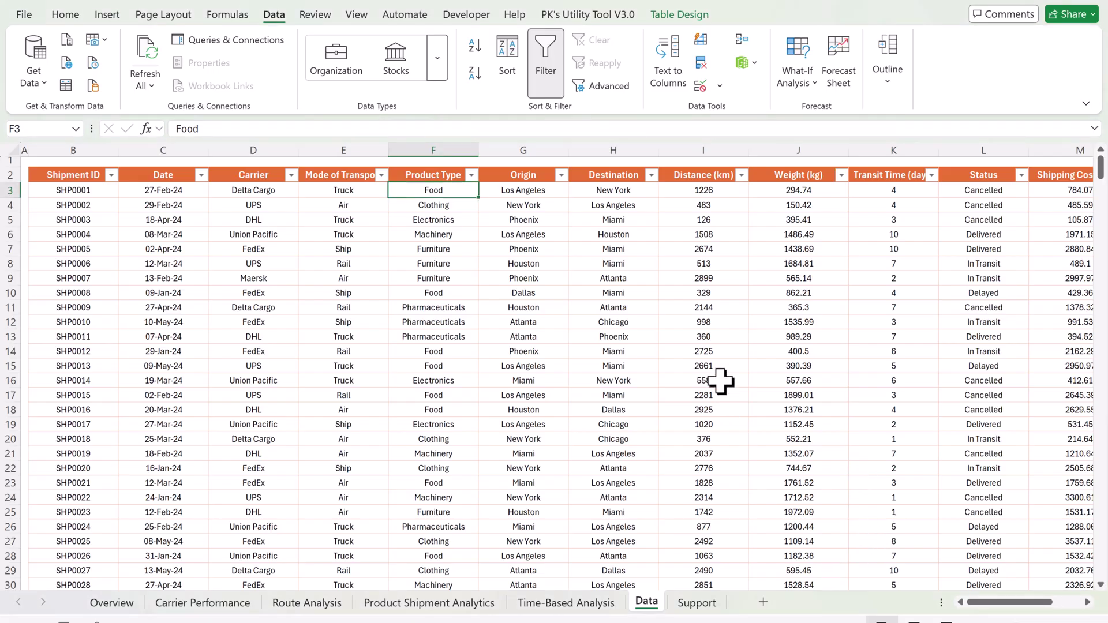
click(677, 305)
- On the Support sheet, inspect the Overview pivot's shipment, cost, distance, weight and transit headers
click(697, 602)
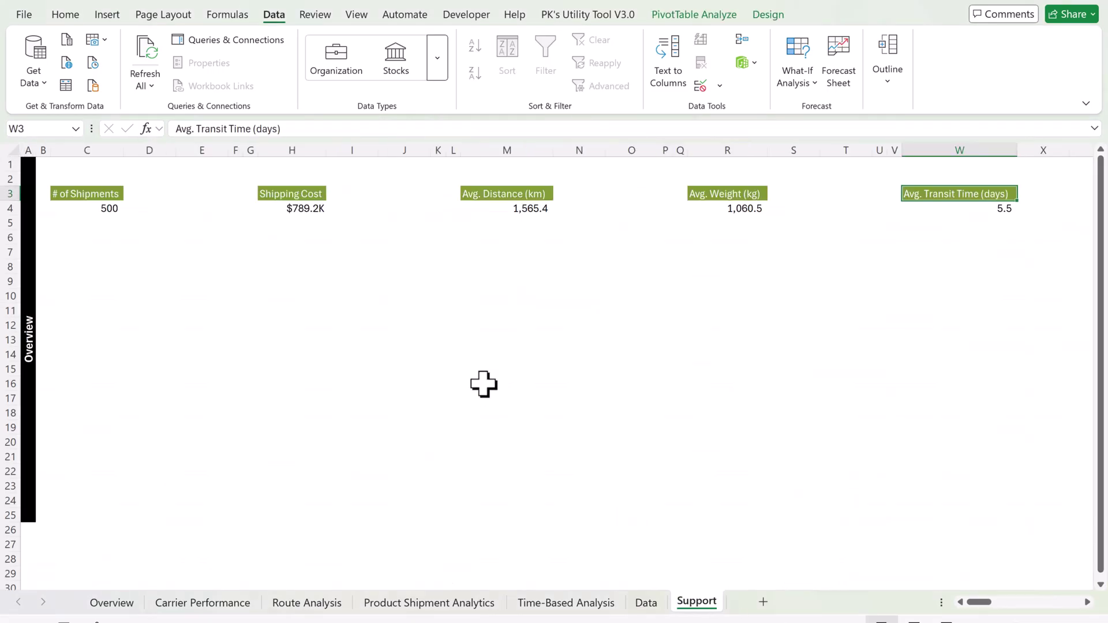
click(94, 194)
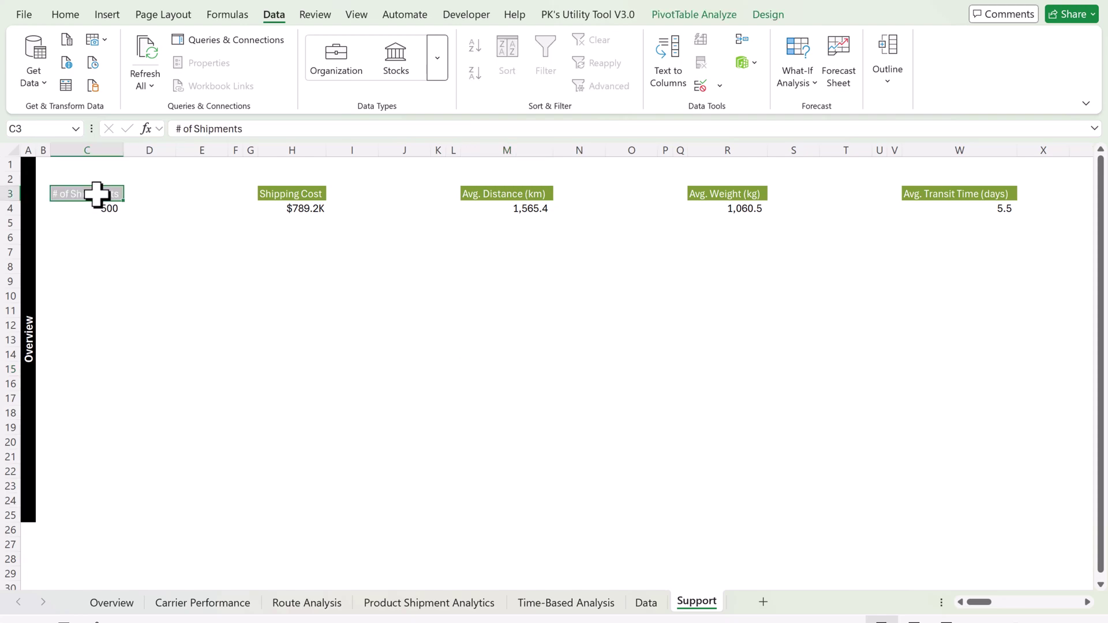
click(321, 195)
click(503, 195)
click(703, 201)
click(921, 194)
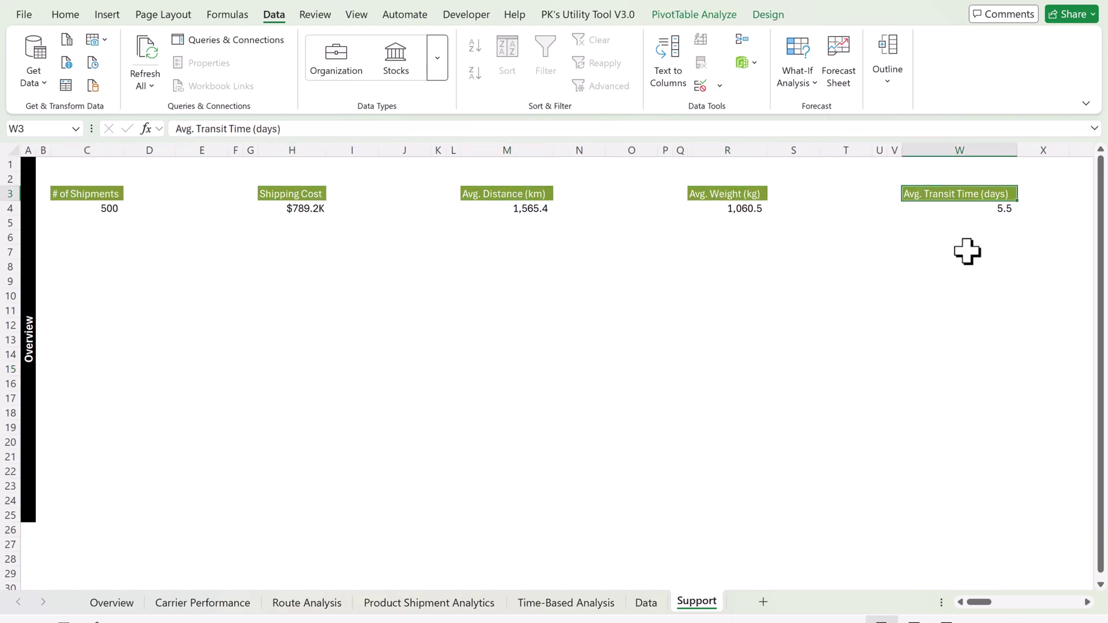
mouse_move(986, 603)
mouse_down()
mouse_move(1010, 601)
mouse_move(979, 602)
mouse_up()
click(132, 223)
click(564, 224)
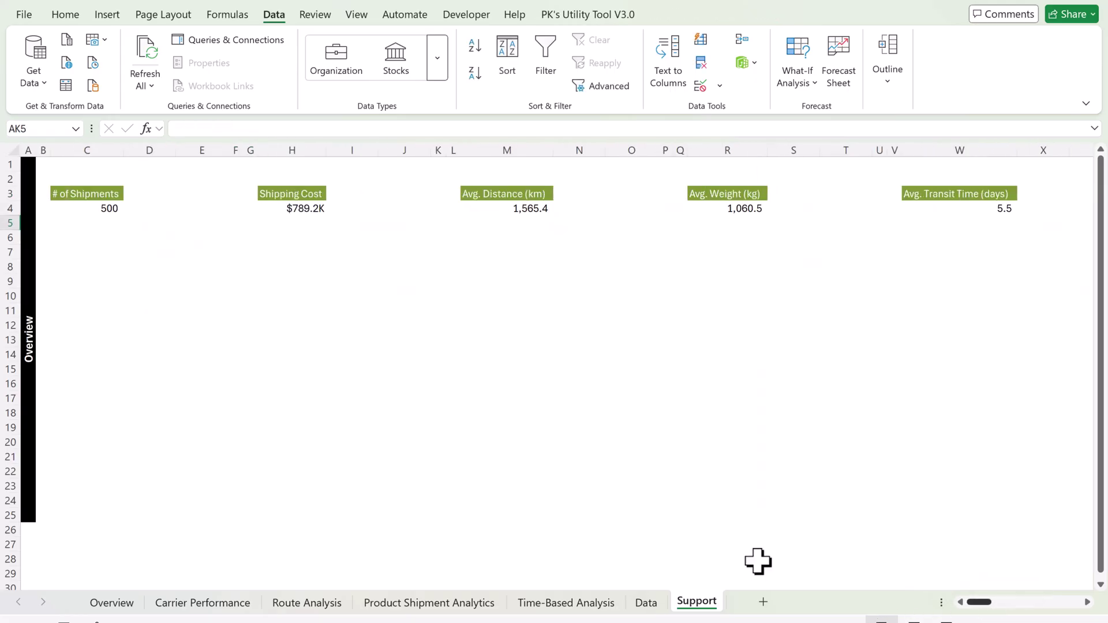
- Browse the Overview and Carrier Performance pivot sections, including origin and destination shipping costs
click(23, 288)
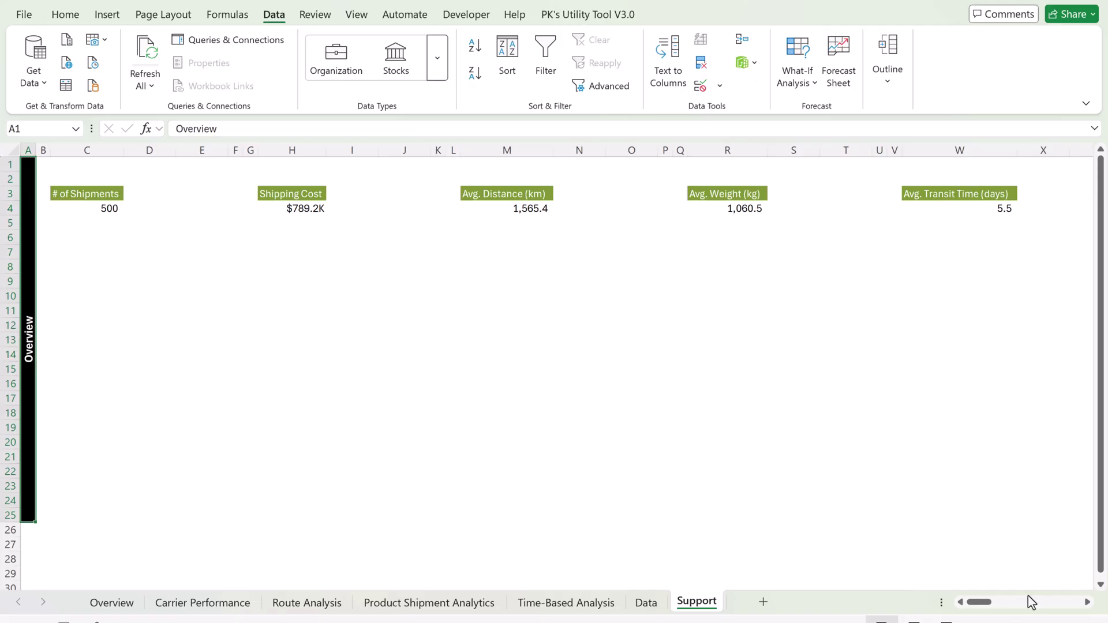
drag(978, 603, 1014, 605)
click(783, 381)
drag(496, 223, 946, 238)
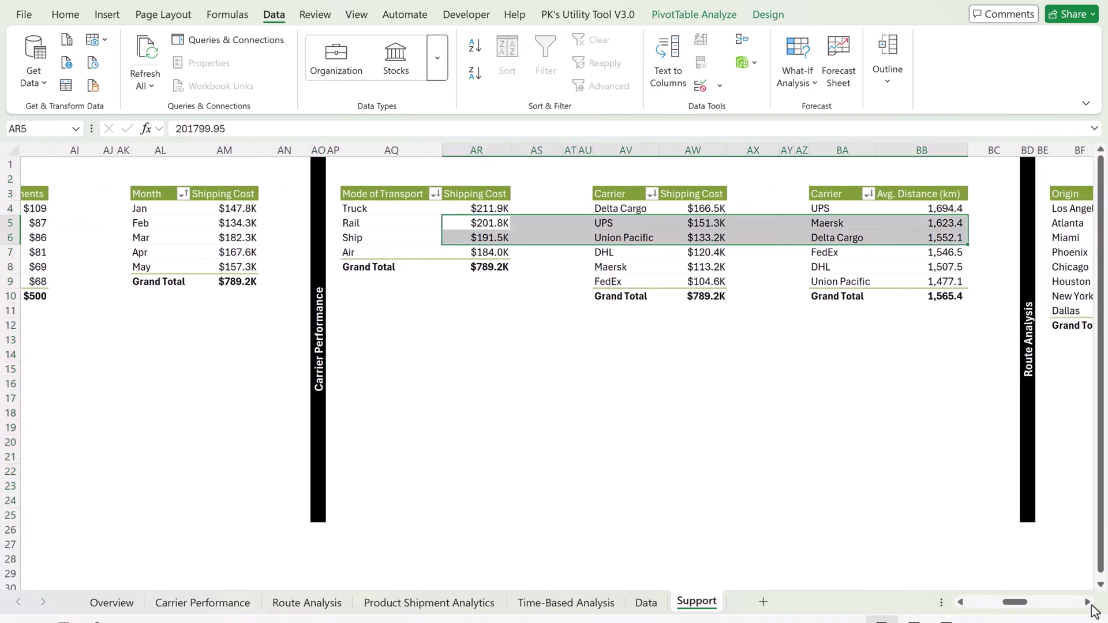
drag(1021, 607, 1039, 607)
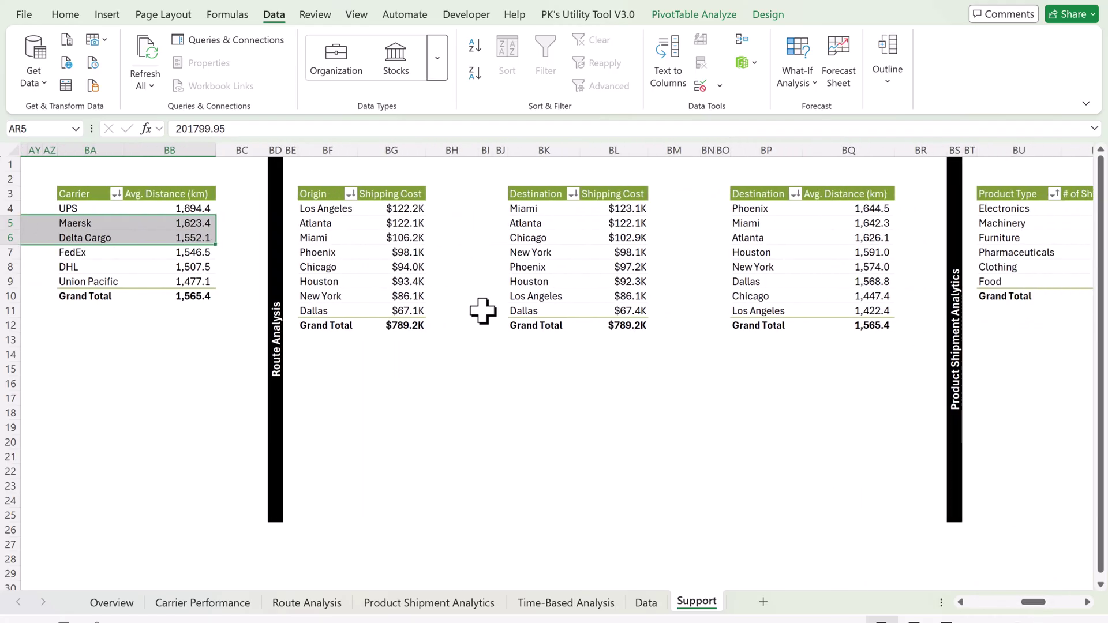
click(388, 238)
click(588, 237)
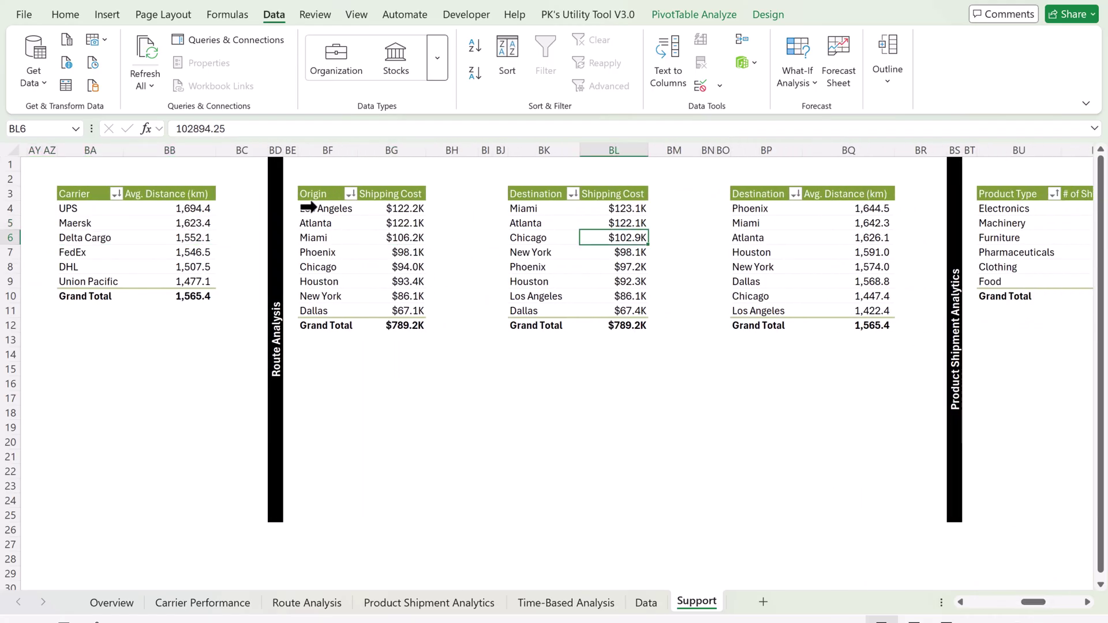
click(306, 209)
- Review the Route Analysis and Product Shipment Analytics pivots, then return to the Overview sheet
click(275, 360)
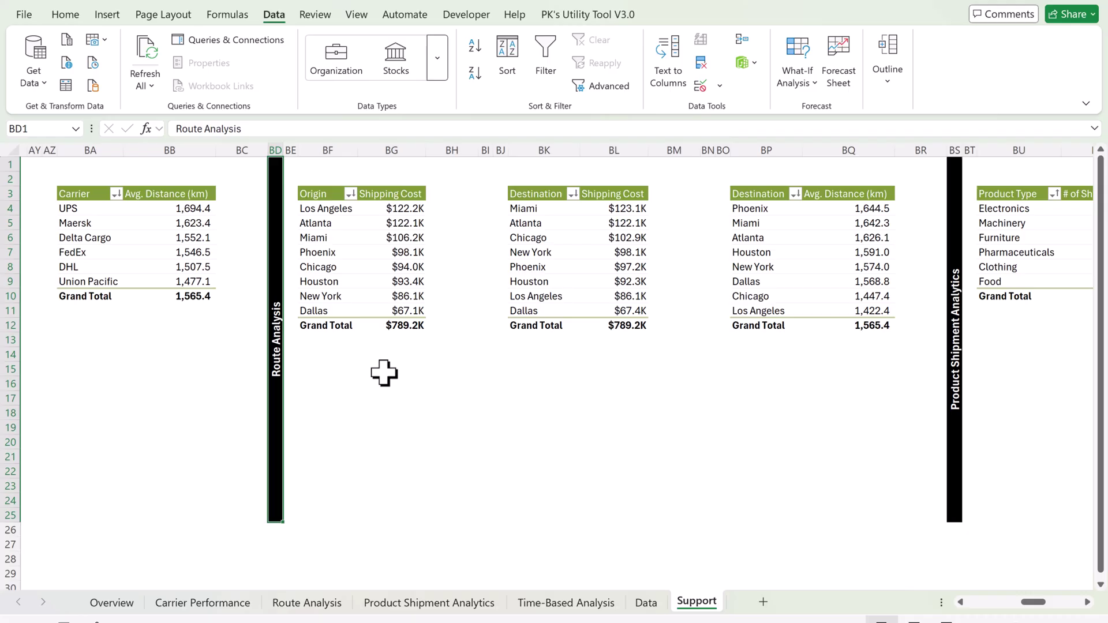
drag(1024, 602, 1045, 602)
drag(485, 254, 774, 252)
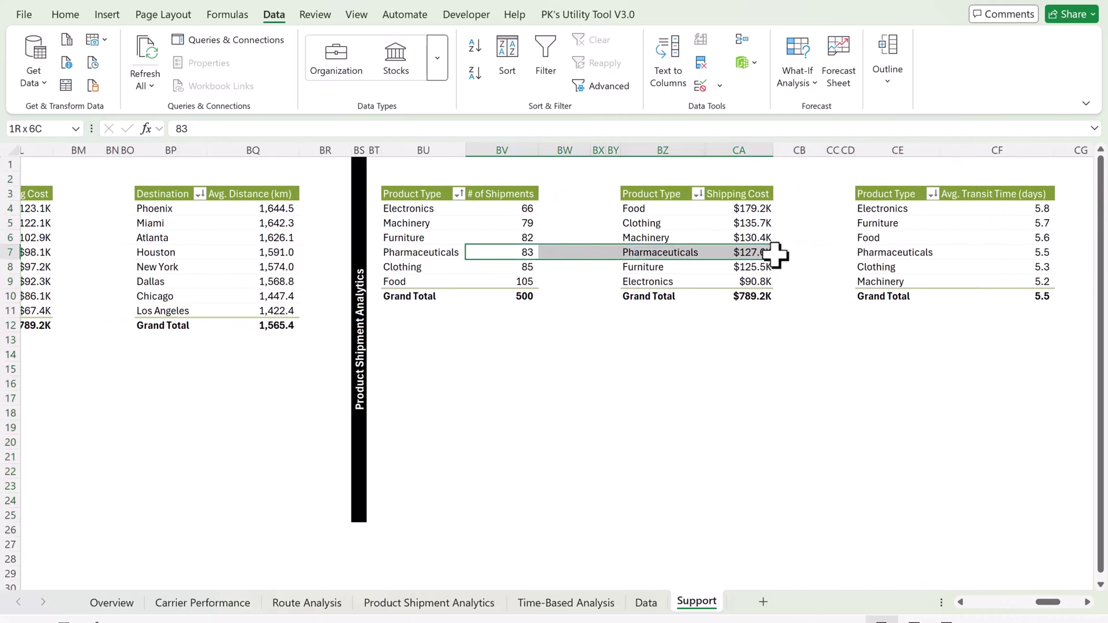
click(361, 340)
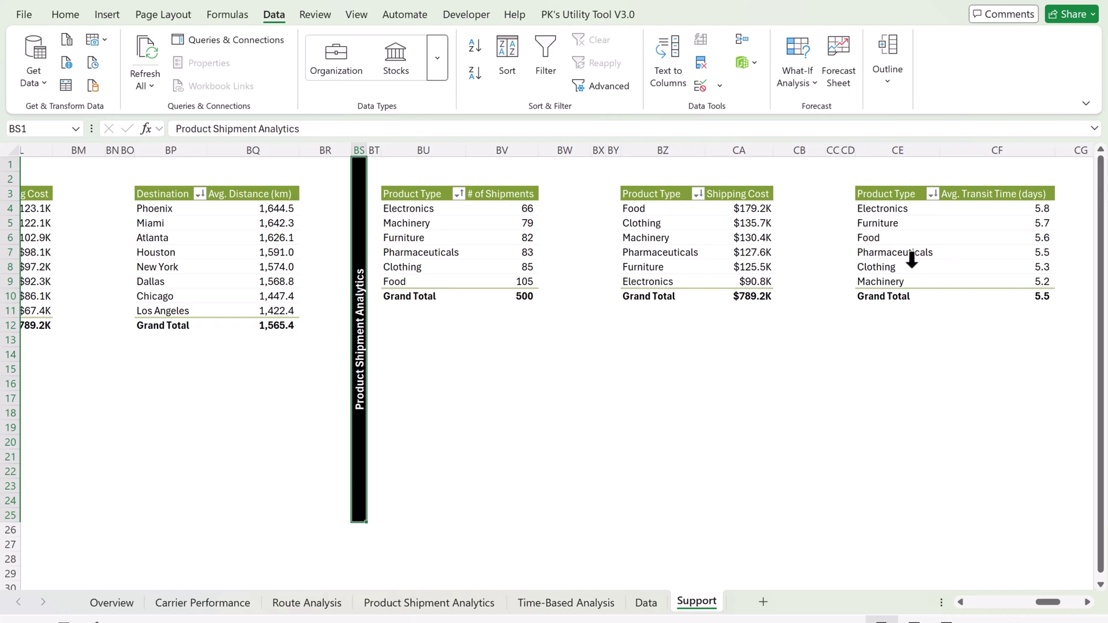
drag(1050, 606, 1065, 602)
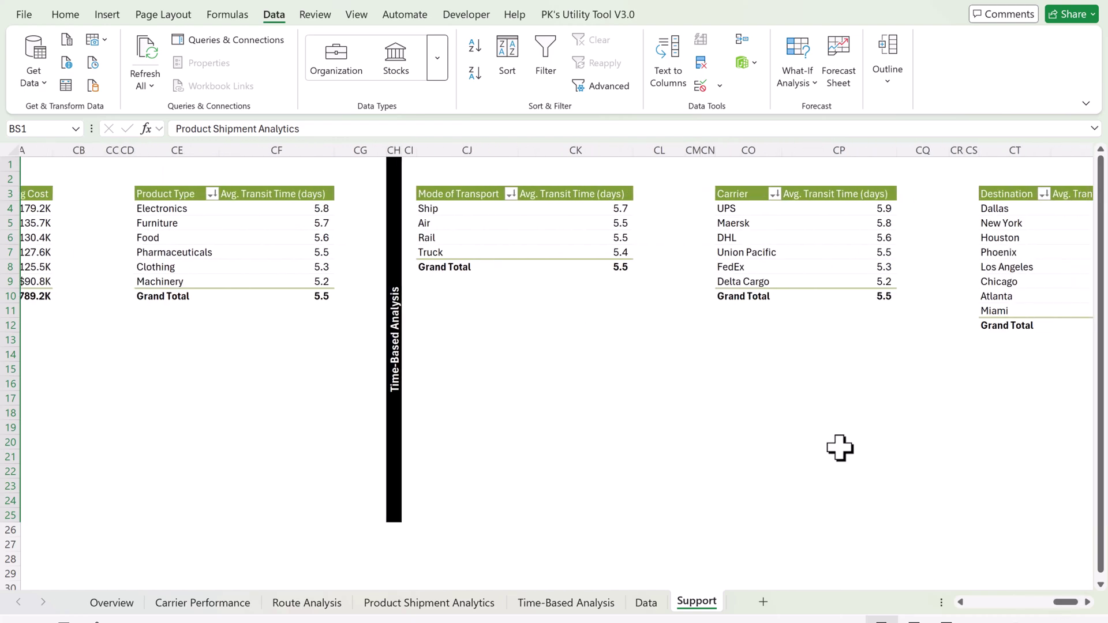
drag(512, 240, 812, 243)
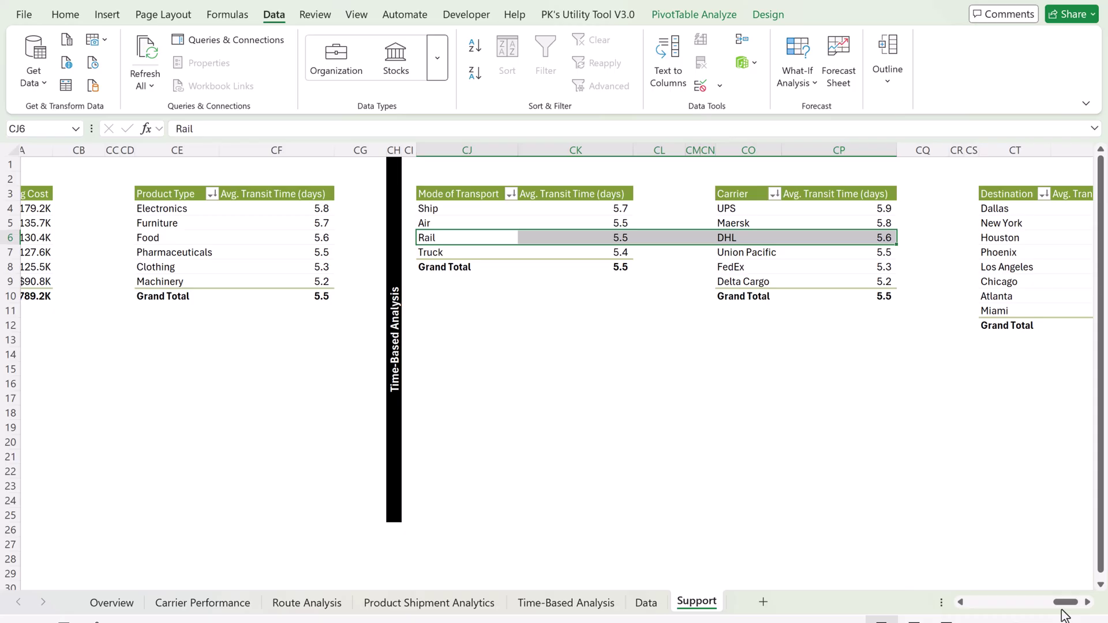
drag(1064, 602, 1068, 602)
drag(1006, 270, 388, 260)
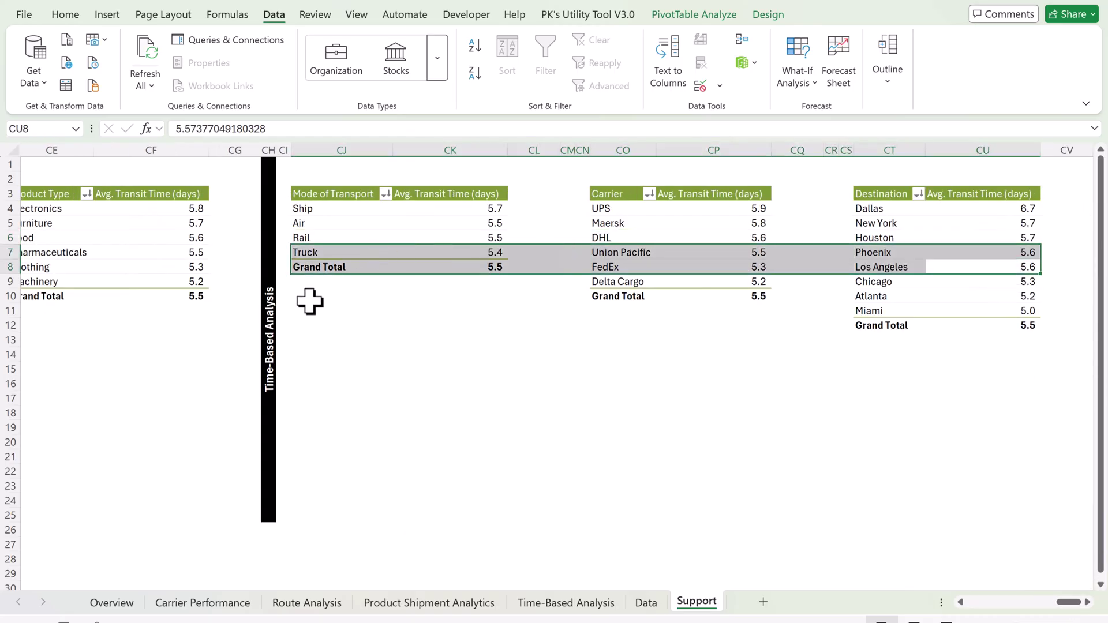
click(111, 604)
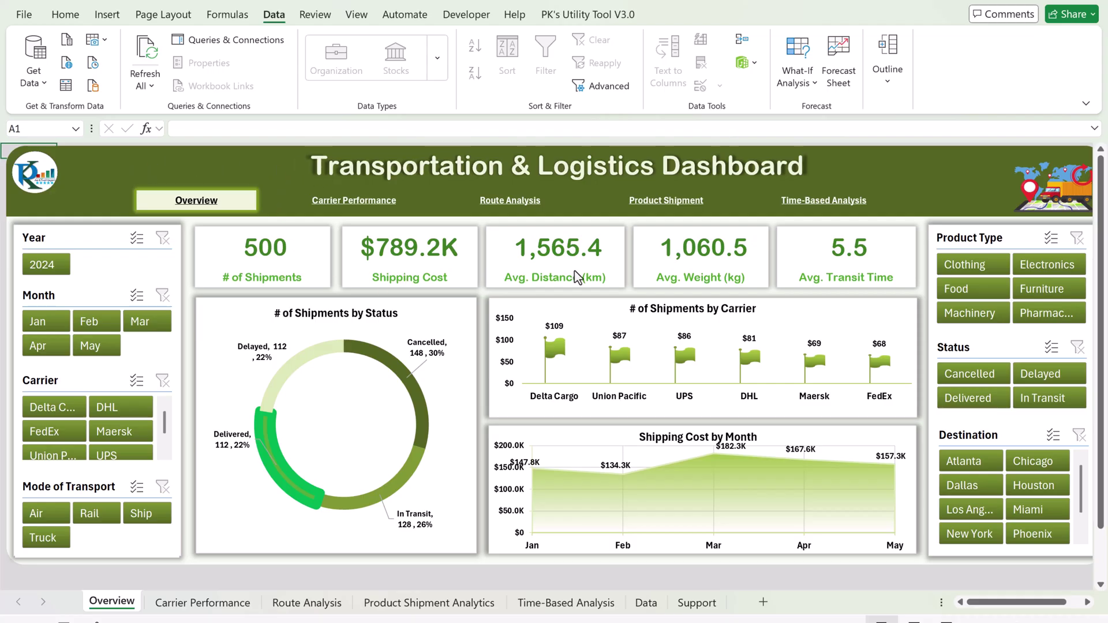
- Unprotect the Overview sheet and undo an accidental move of the header banner
click(315, 15)
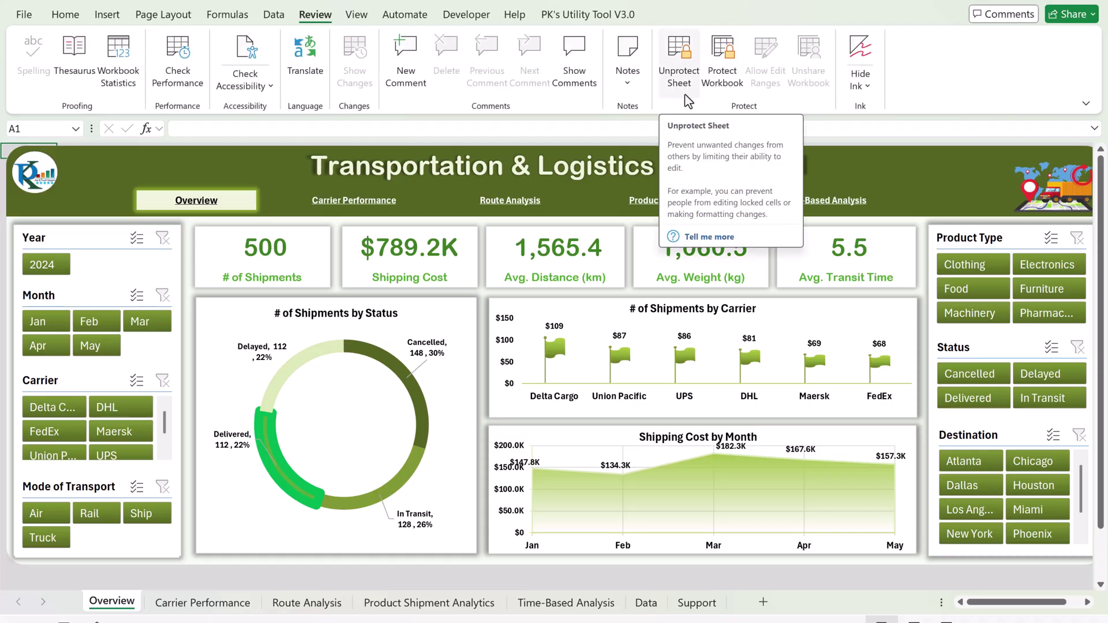
click(687, 87)
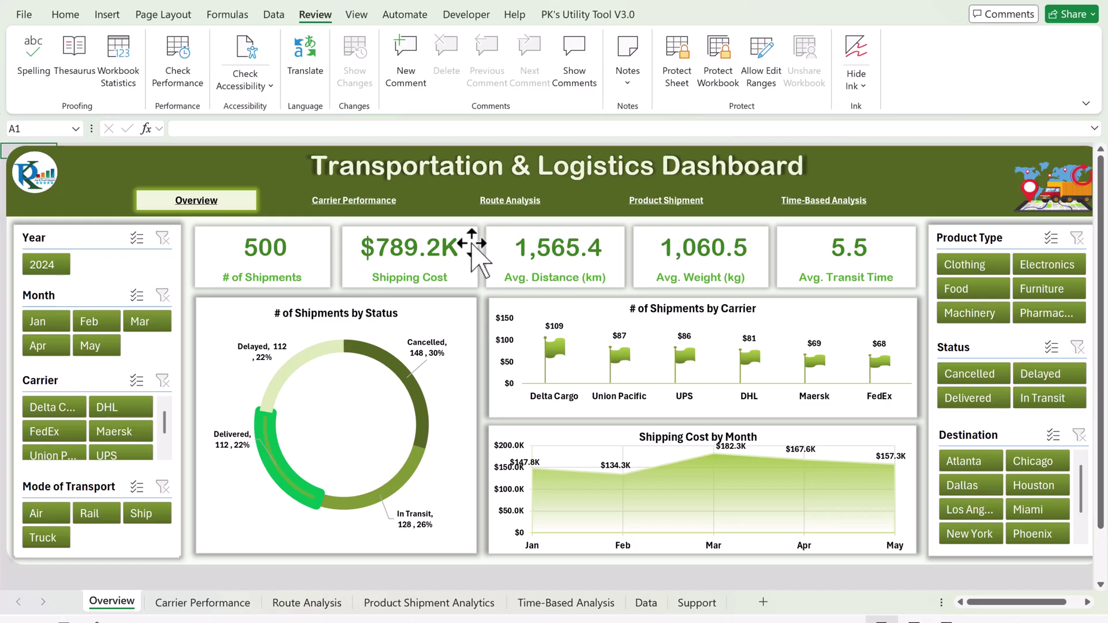
click(432, 186)
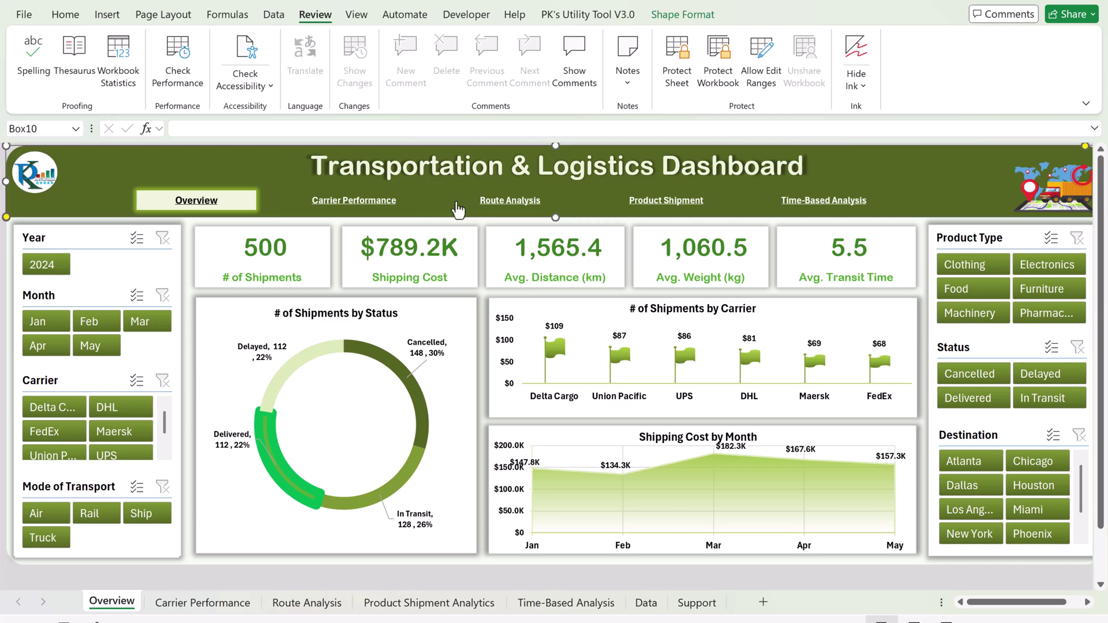
drag(109, 176, 310, 151)
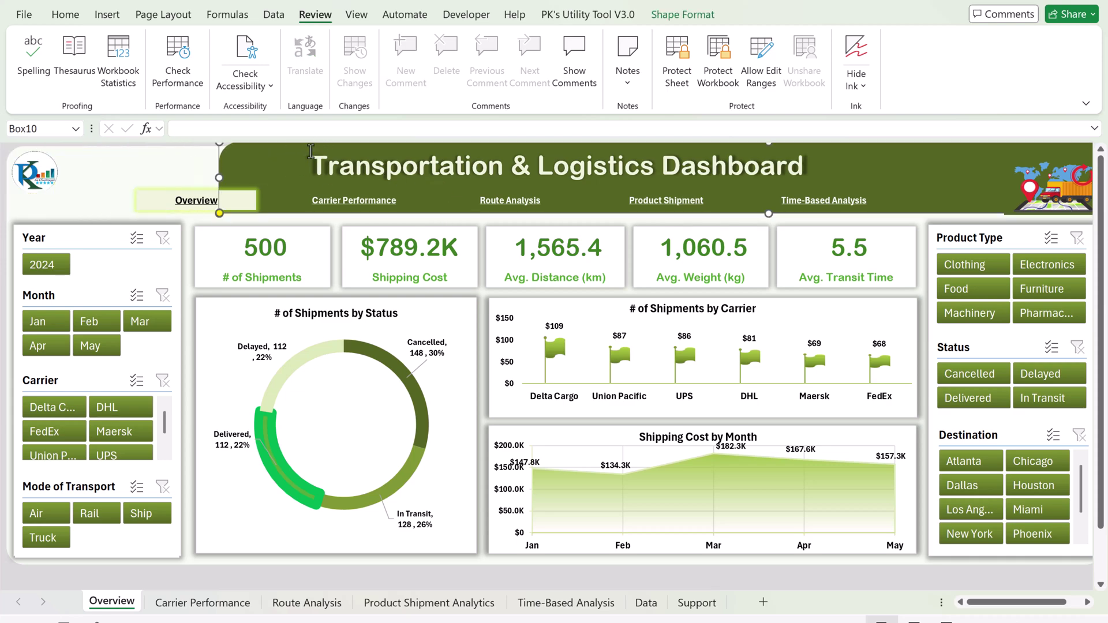
click(83, 167)
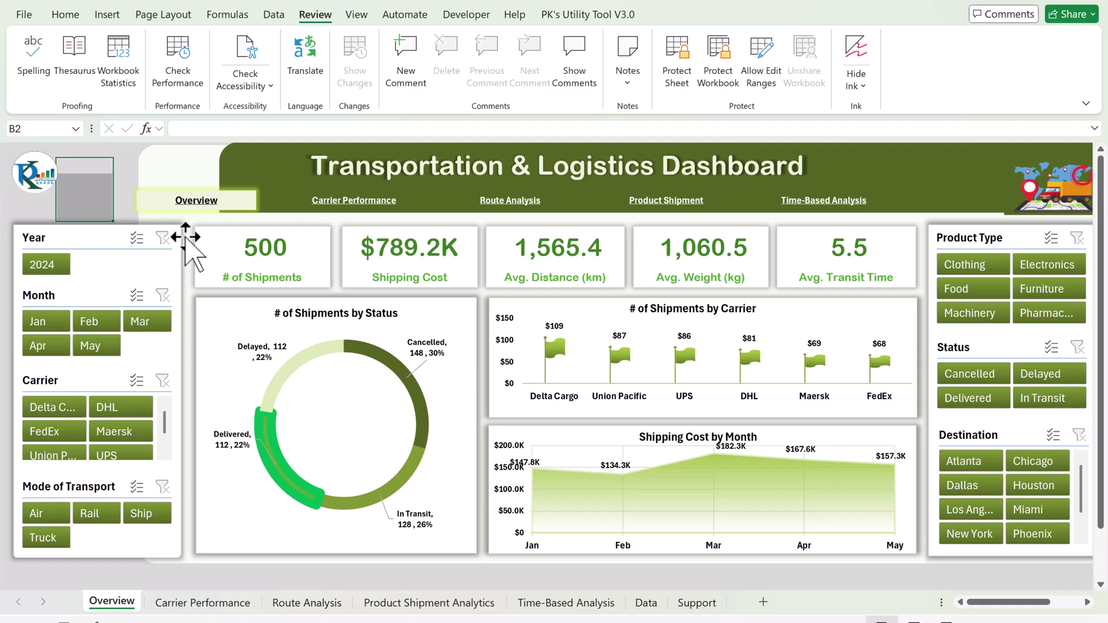
key(ctrl+z)
- Inspect the status chart box, Year slicer and # of Shipments caption, realigning the moved box
click(393, 318)
drag(425, 307, 589, 281)
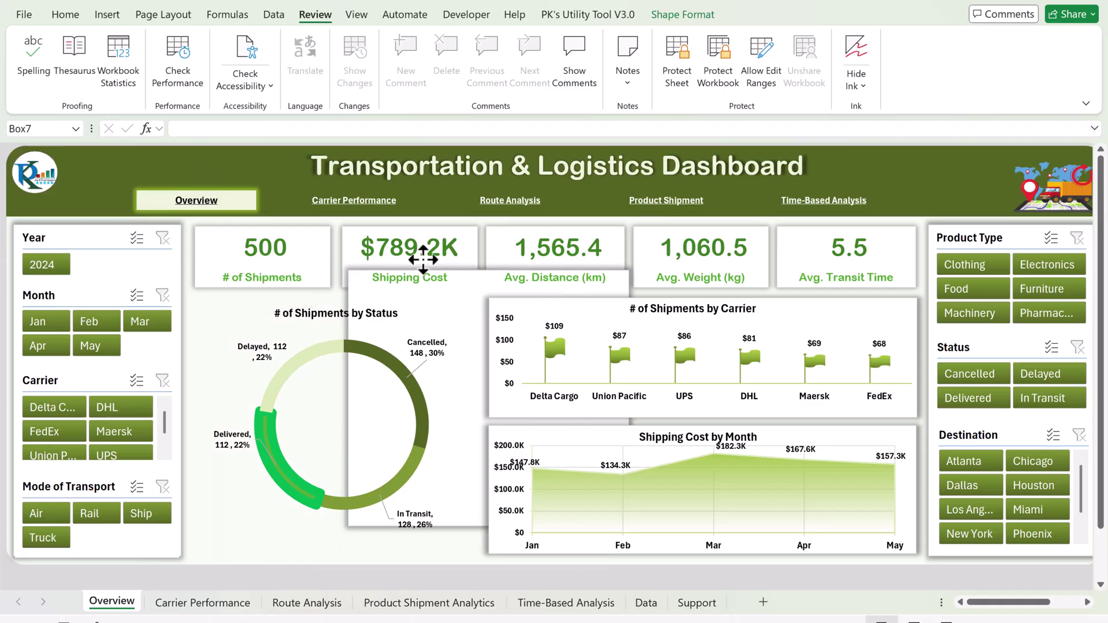
drag(423, 260, 293, 342)
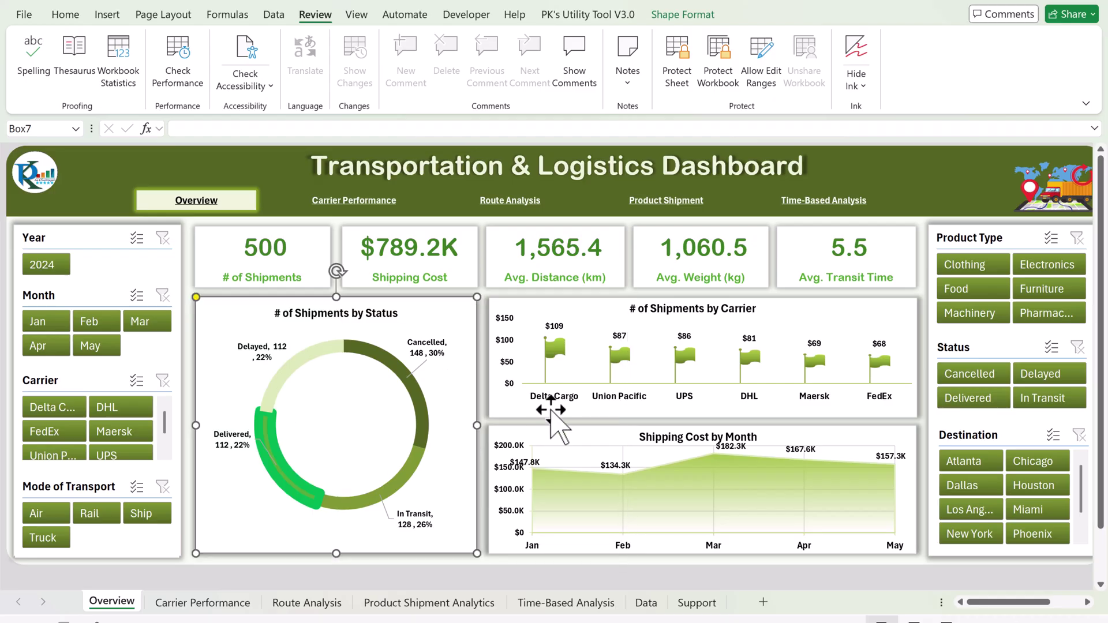
click(106, 252)
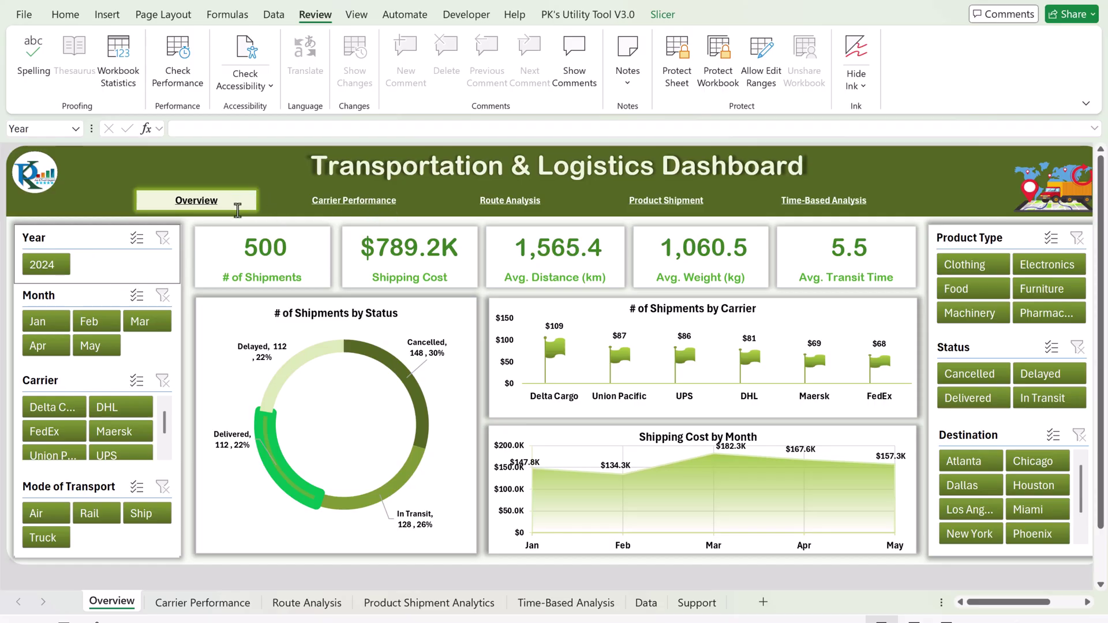
right_click(345, 213)
key(Escape)
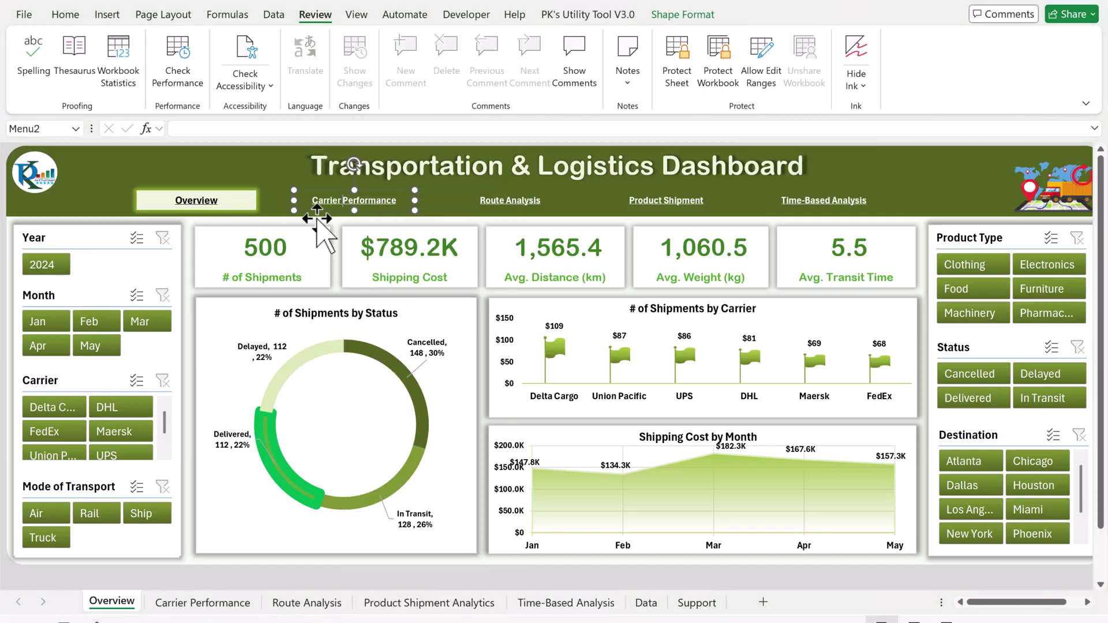
click(346, 309)
click(317, 283)
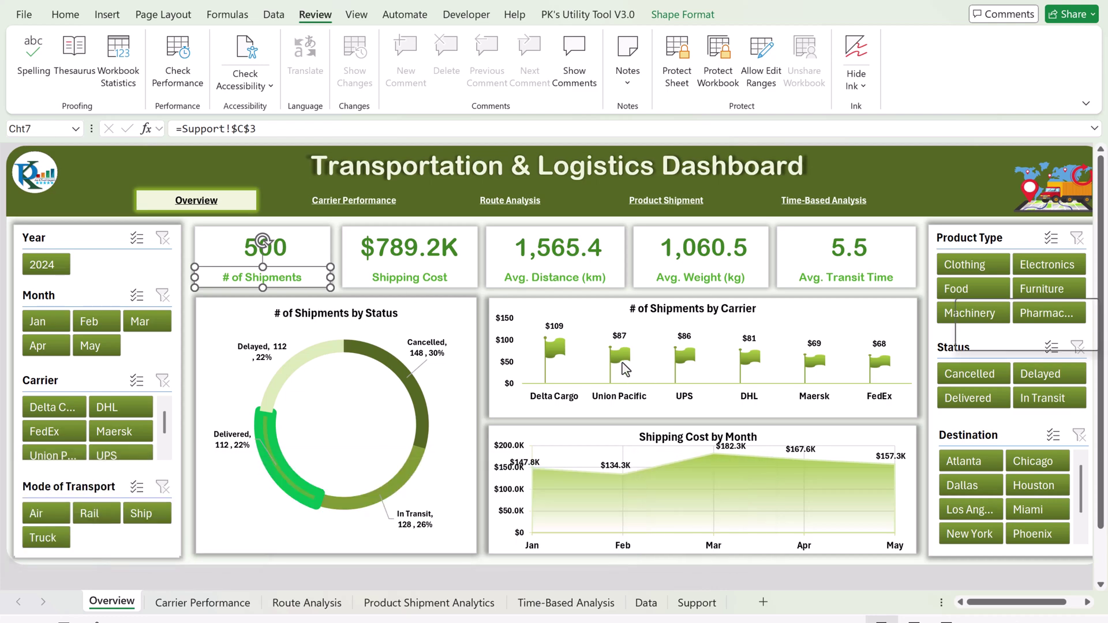
click(621, 362)
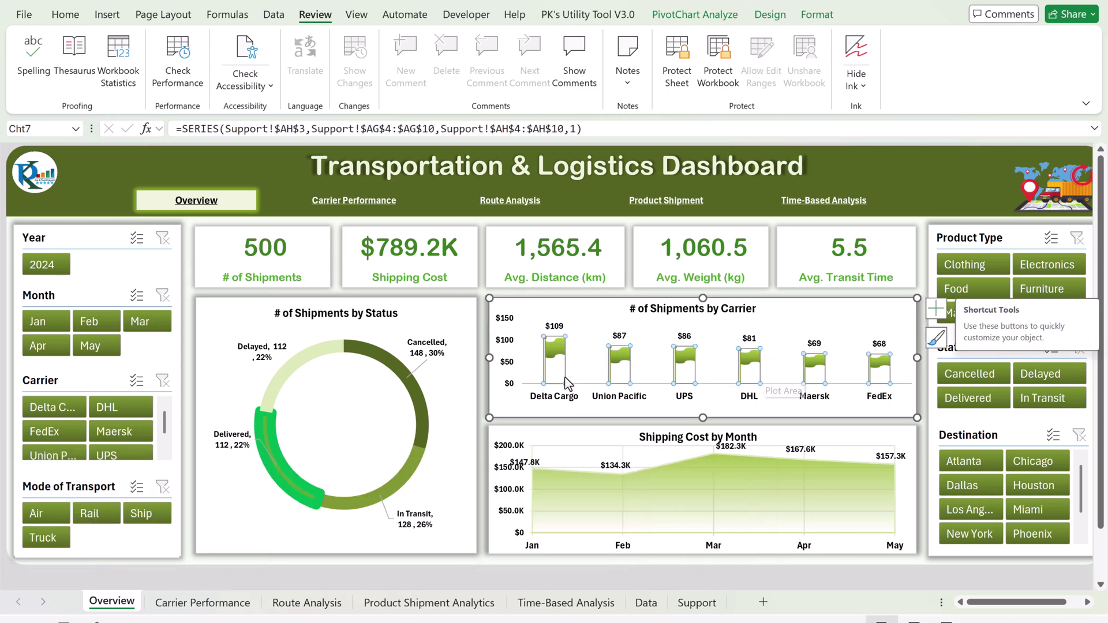
click(516, 408)
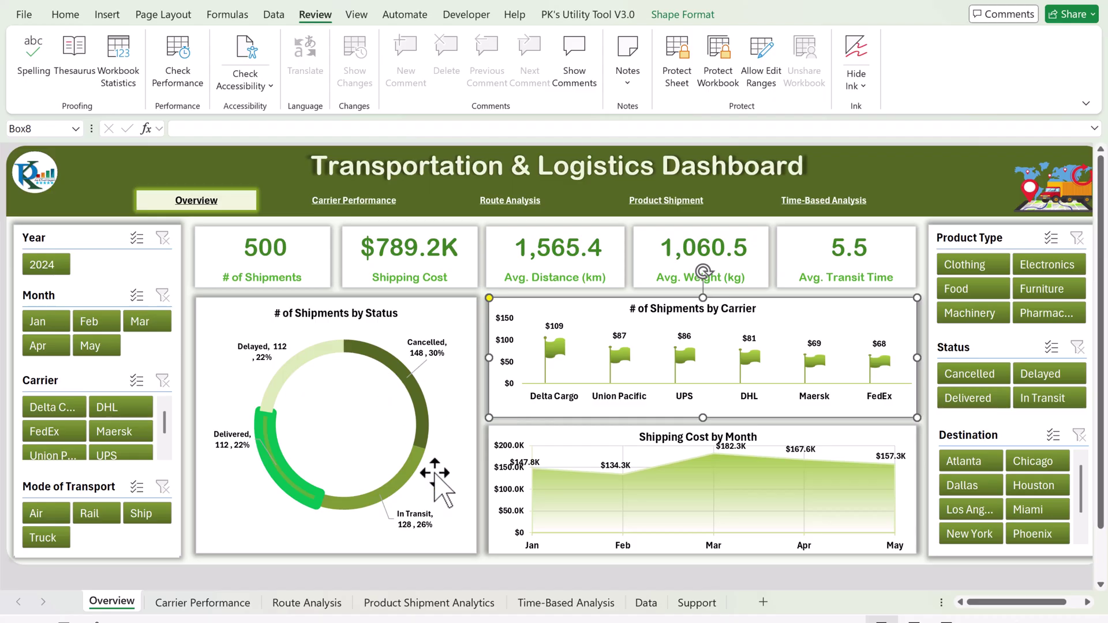
click(295, 262)
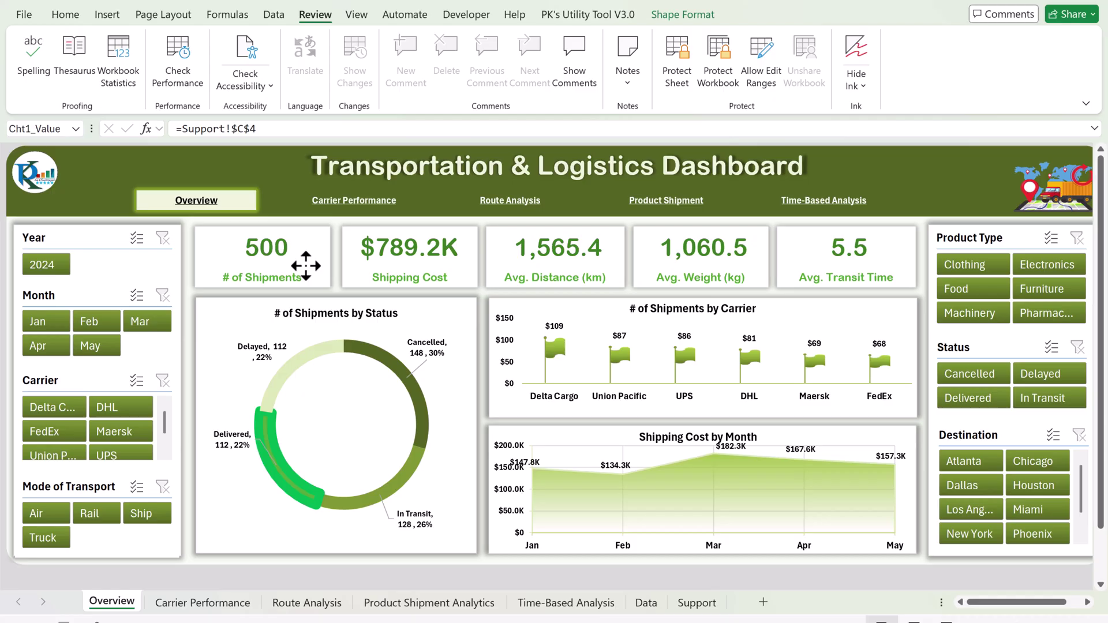
click(698, 603)
- Add a new sheet and fill B2:O24 with grey
click(762, 603)
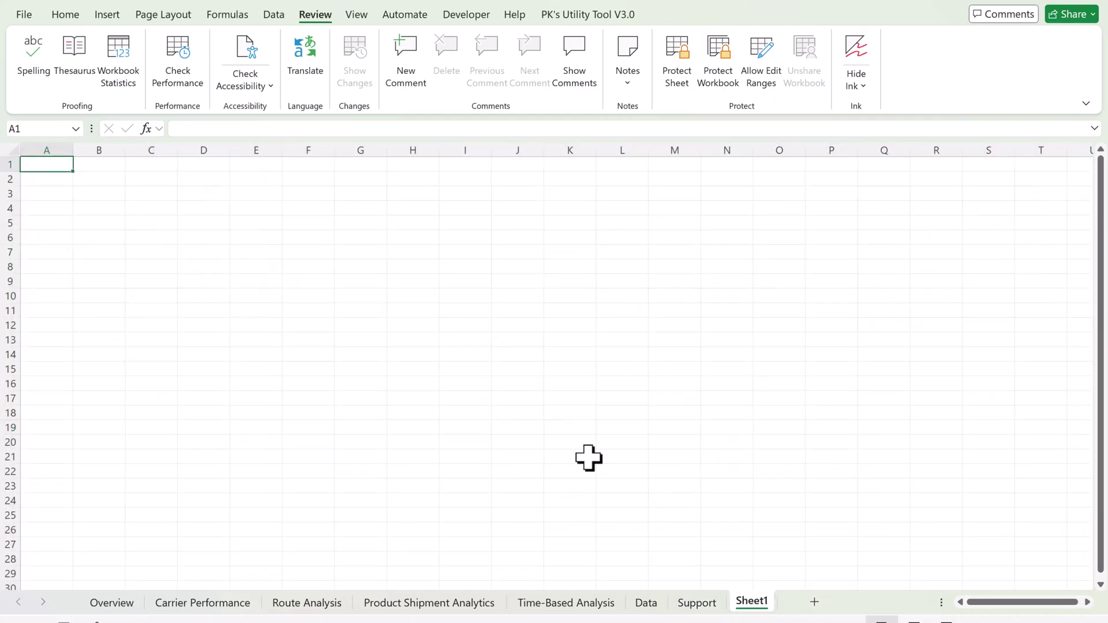
drag(94, 181, 782, 504)
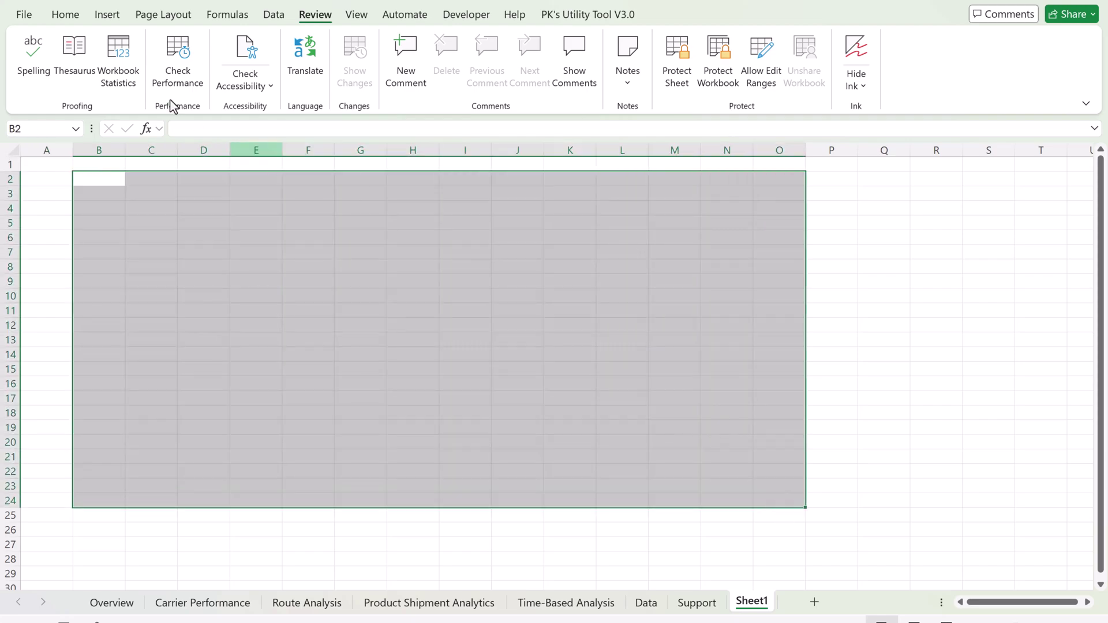
click(108, 16)
click(68, 16)
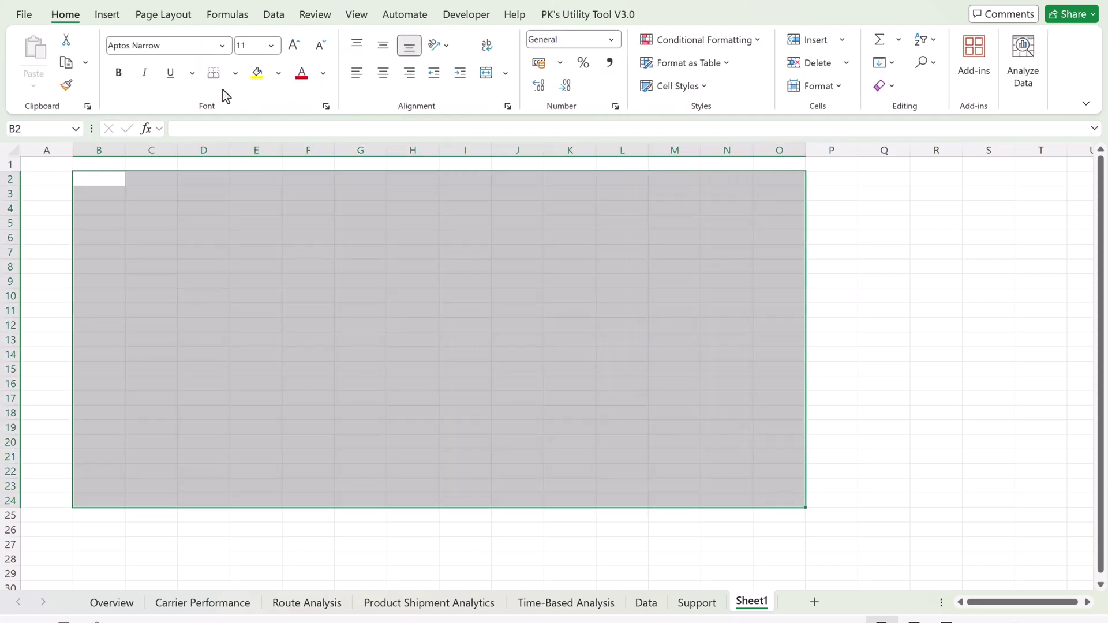
click(278, 73)
click(264, 203)
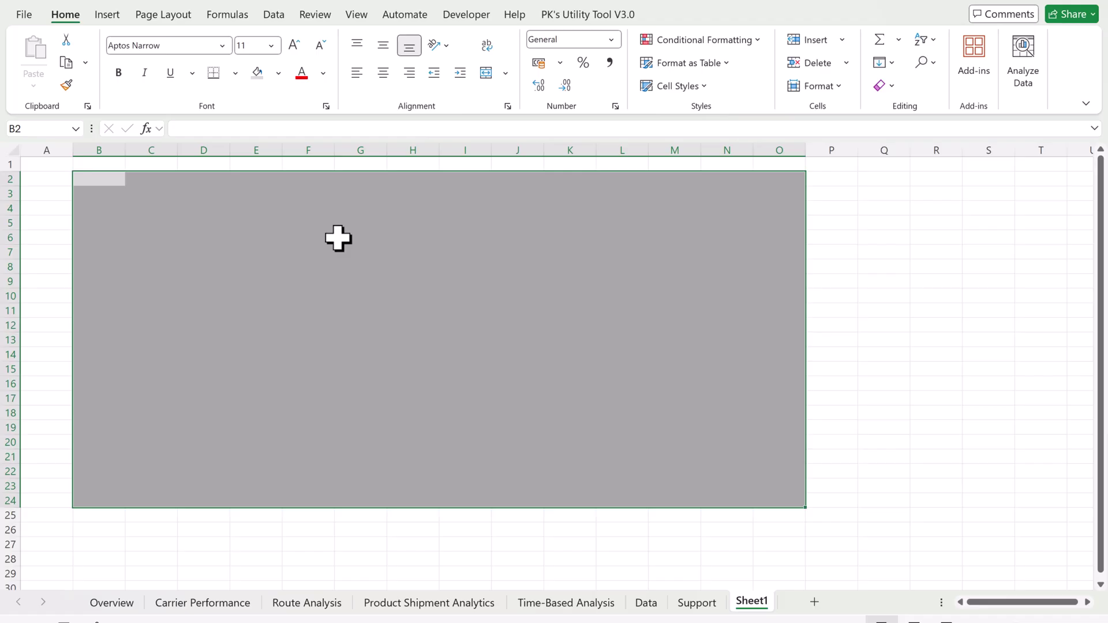
click(339, 239)
- Draw a rounded rectangle over D4:E10 and give it a white fill
click(107, 14)
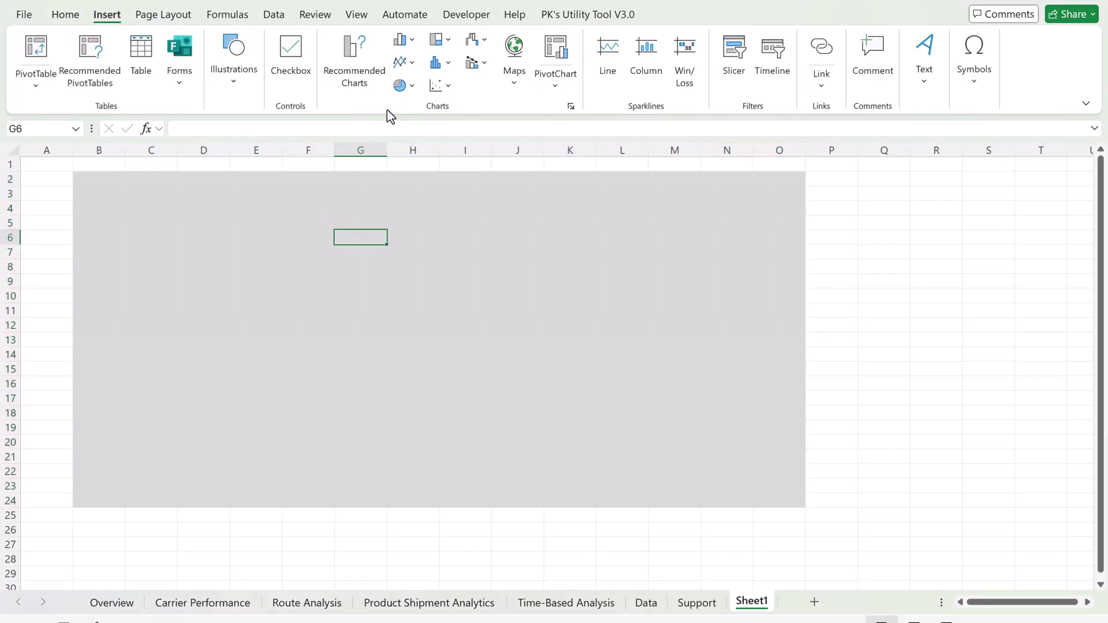
click(240, 91)
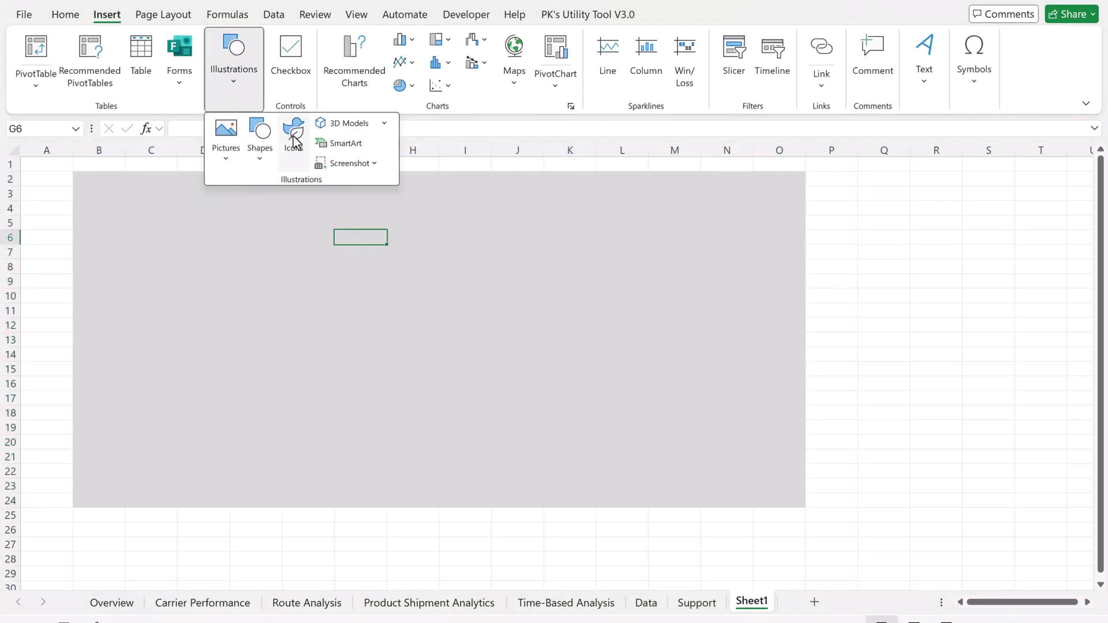
click(263, 168)
key(Escape)
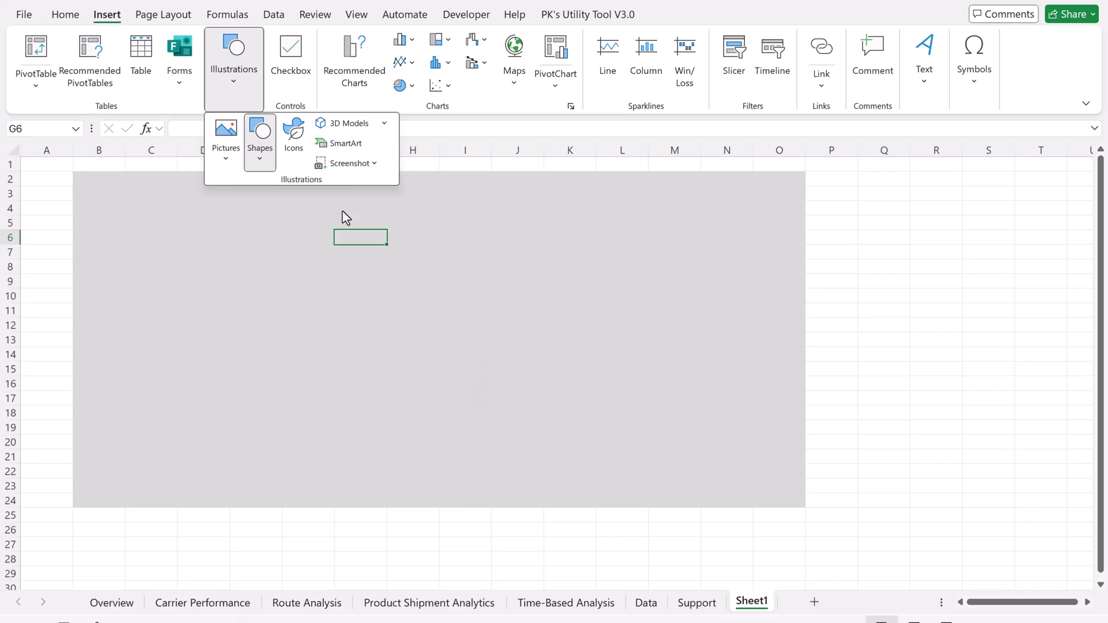
mouse_move(159, 211)
mouse_down()
mouse_move(289, 274)
mouse_move(290, 288)
mouse_up()
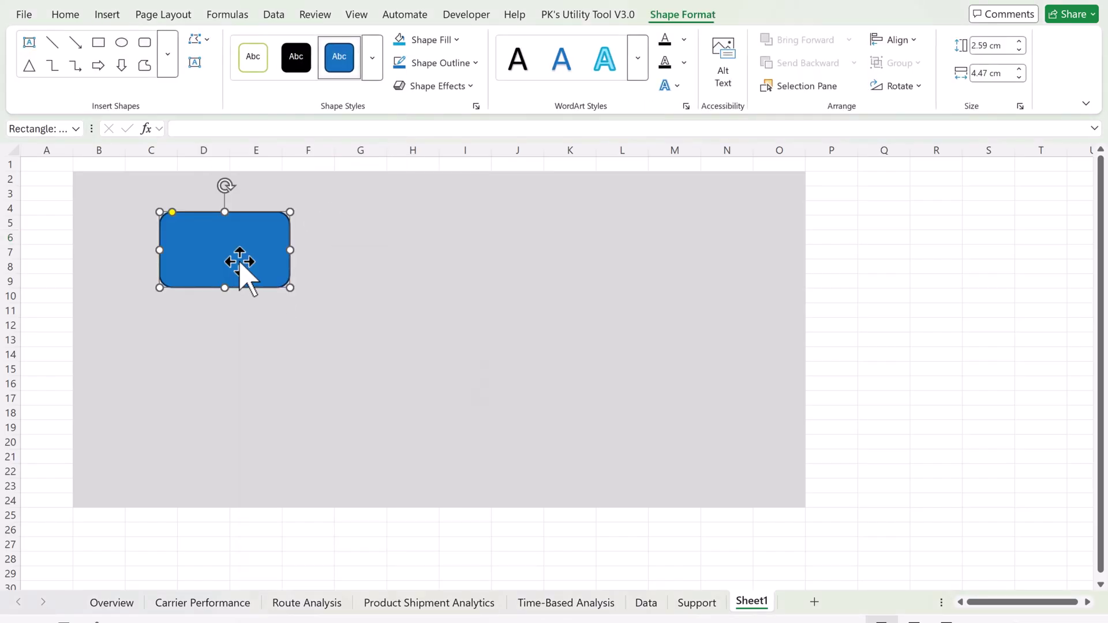
drag(171, 208, 165, 211)
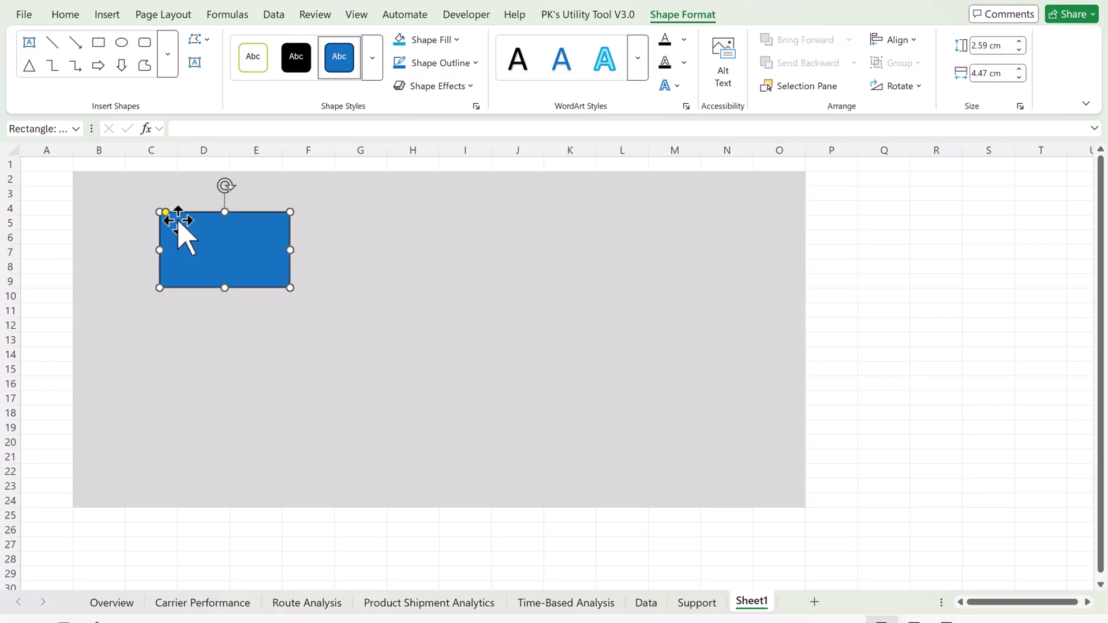
click(436, 40)
click(398, 144)
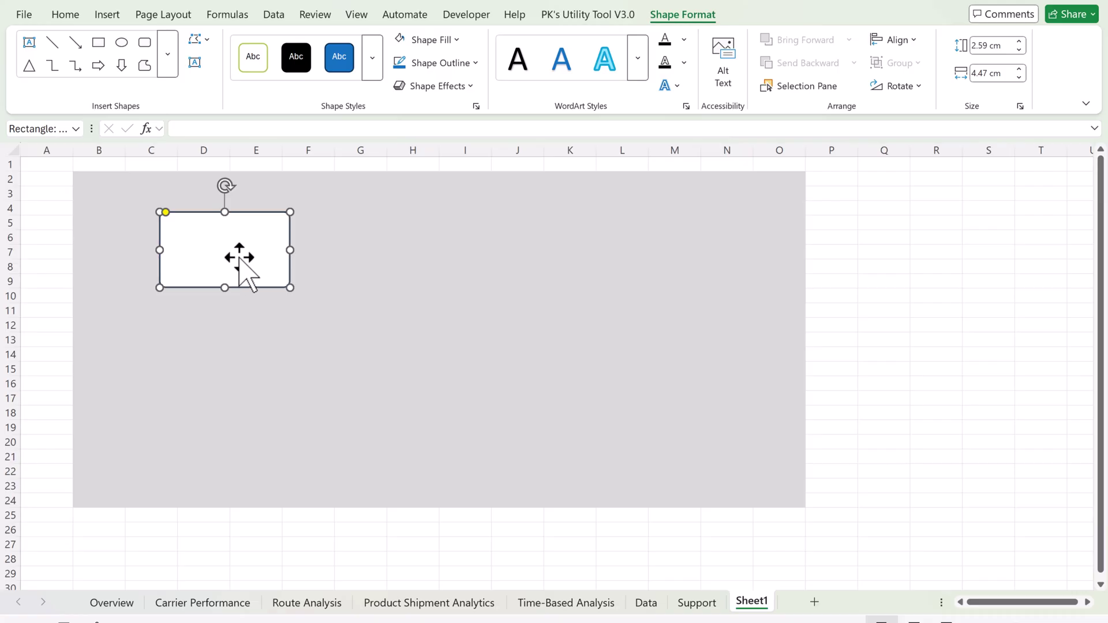
click(400, 257)
- Draw a text box inside the white rounded rectangle
click(107, 14)
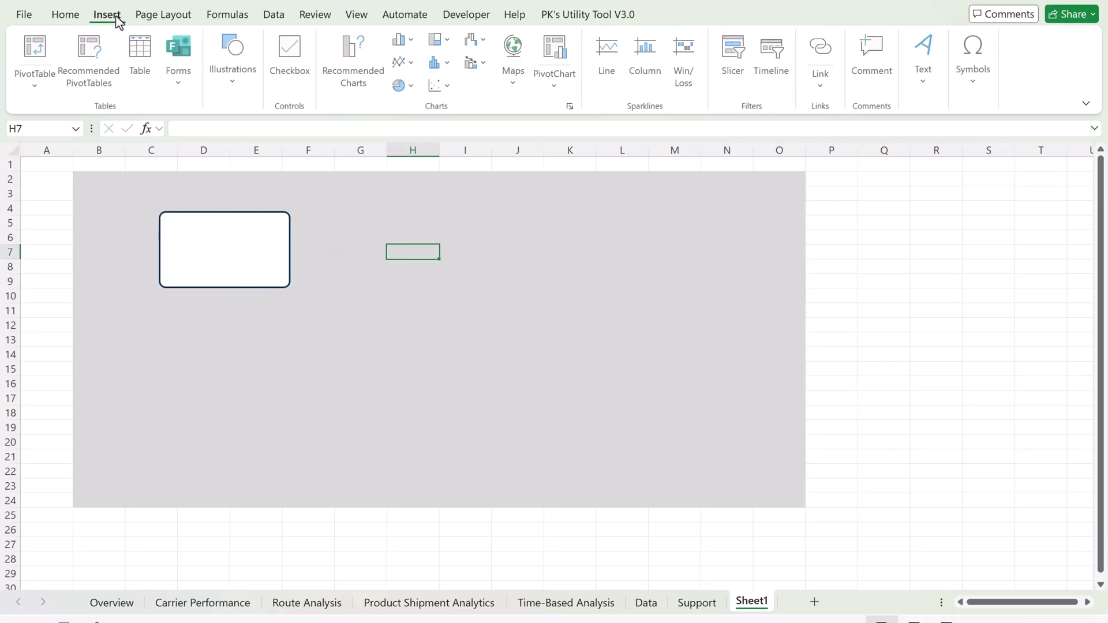
click(935, 104)
click(923, 134)
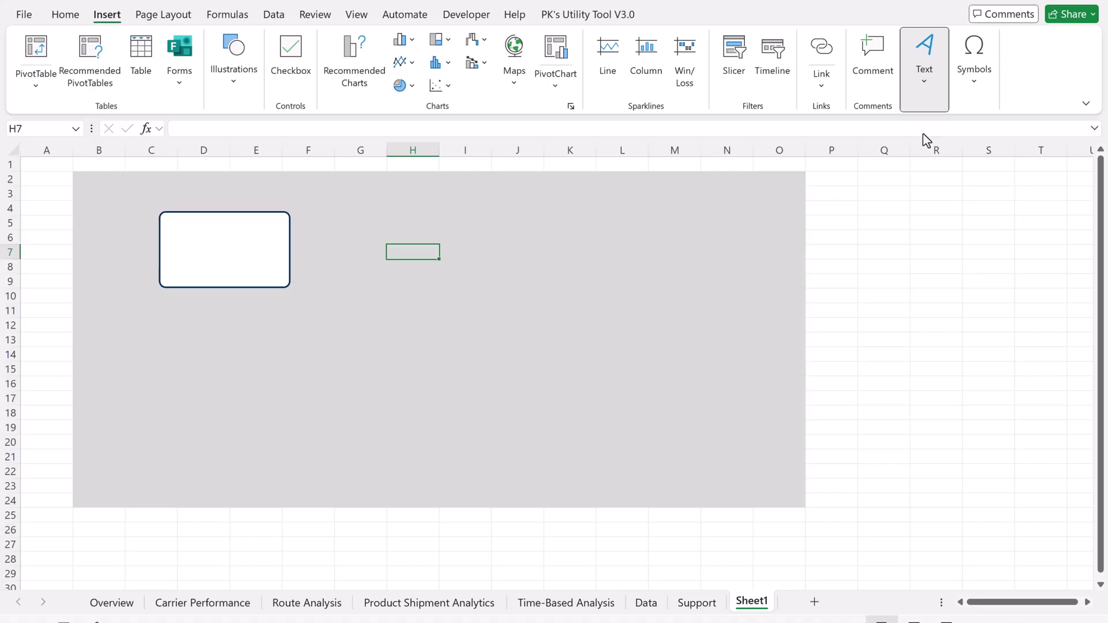
drag(173, 223, 277, 251)
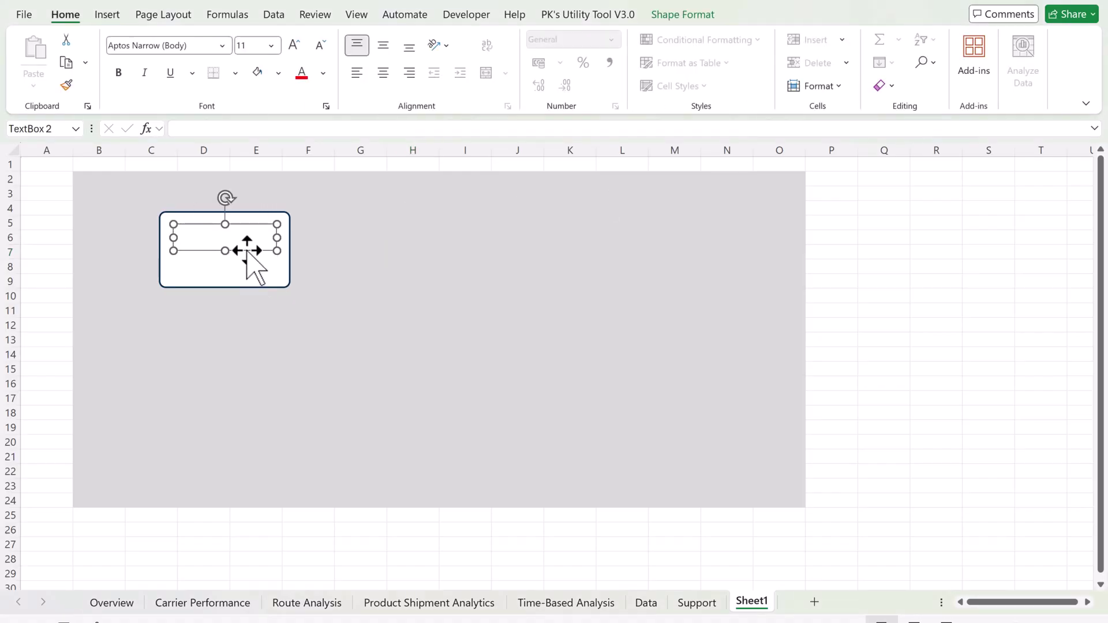
- Point the text box's formula at the Shipping Cost total in Support cell H4, which Excel rejects
click(241, 252)
click(212, 132)
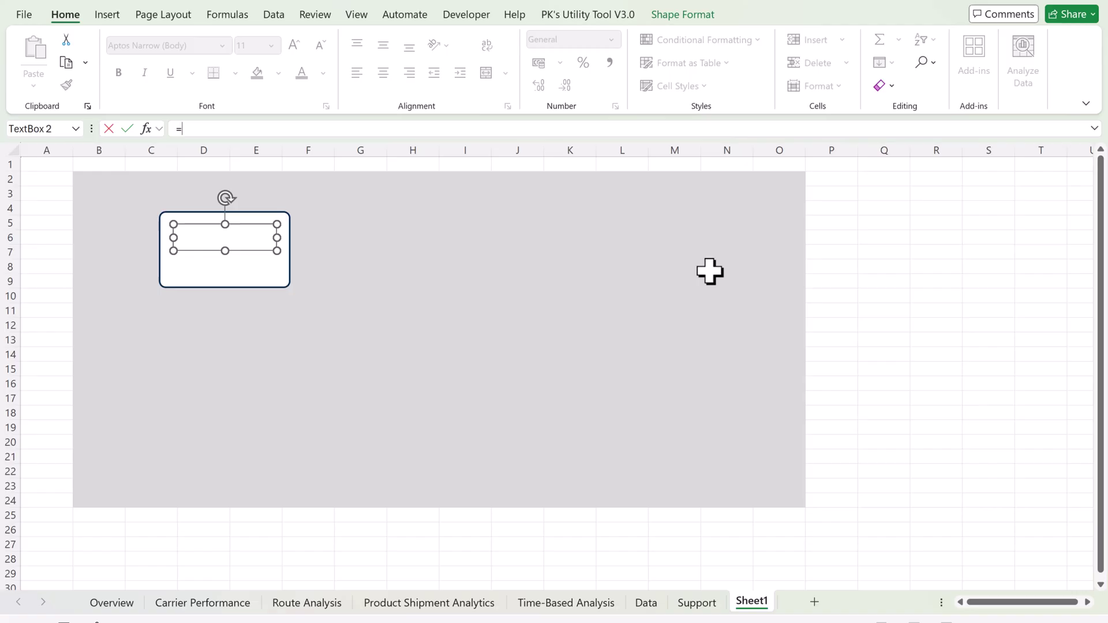
click(701, 600)
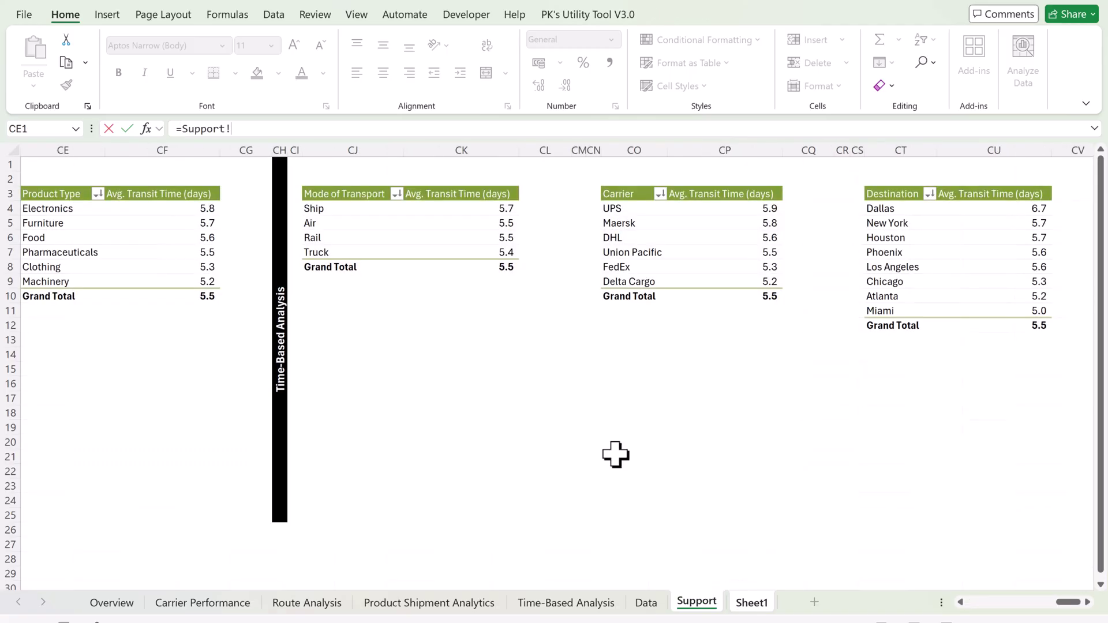
scroll(1077, 605, right, 1)
drag(1076, 604, 962, 611)
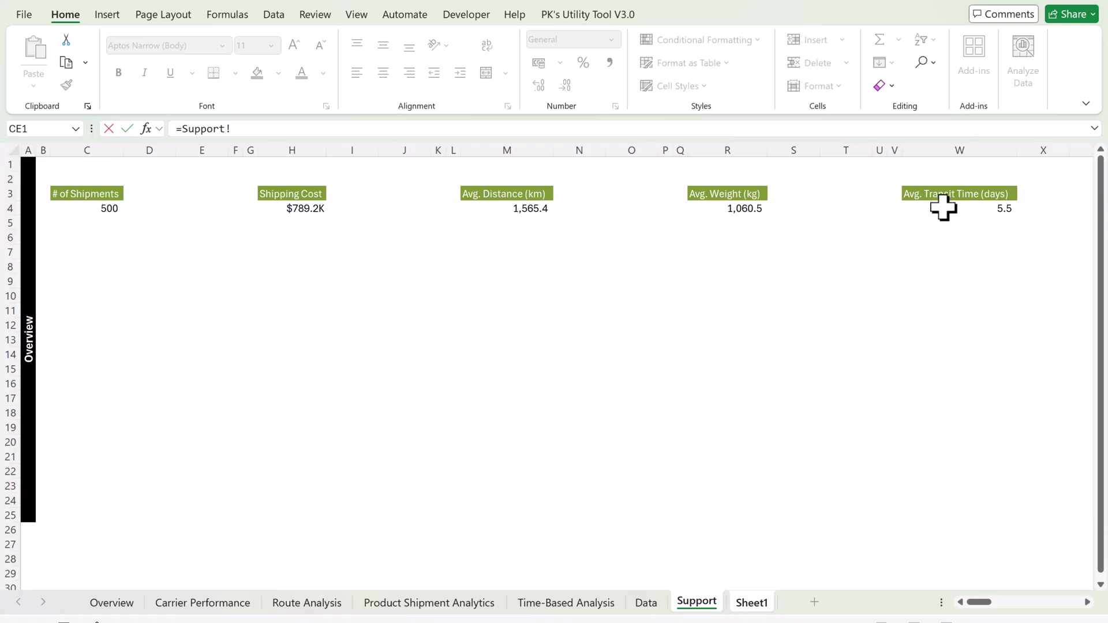
click(304, 210)
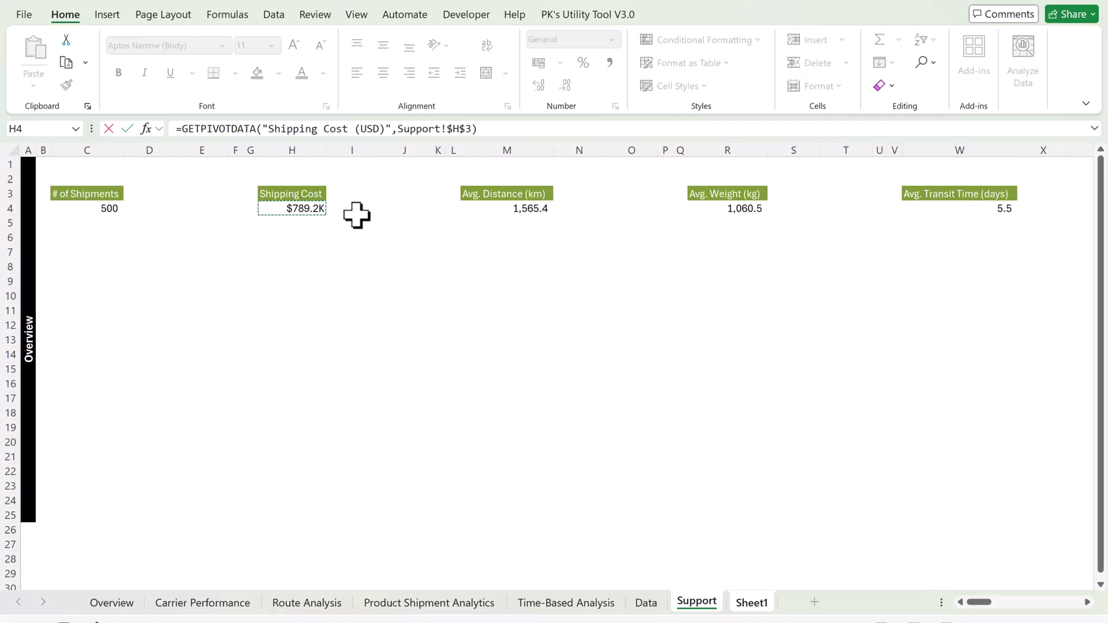
key(Return)
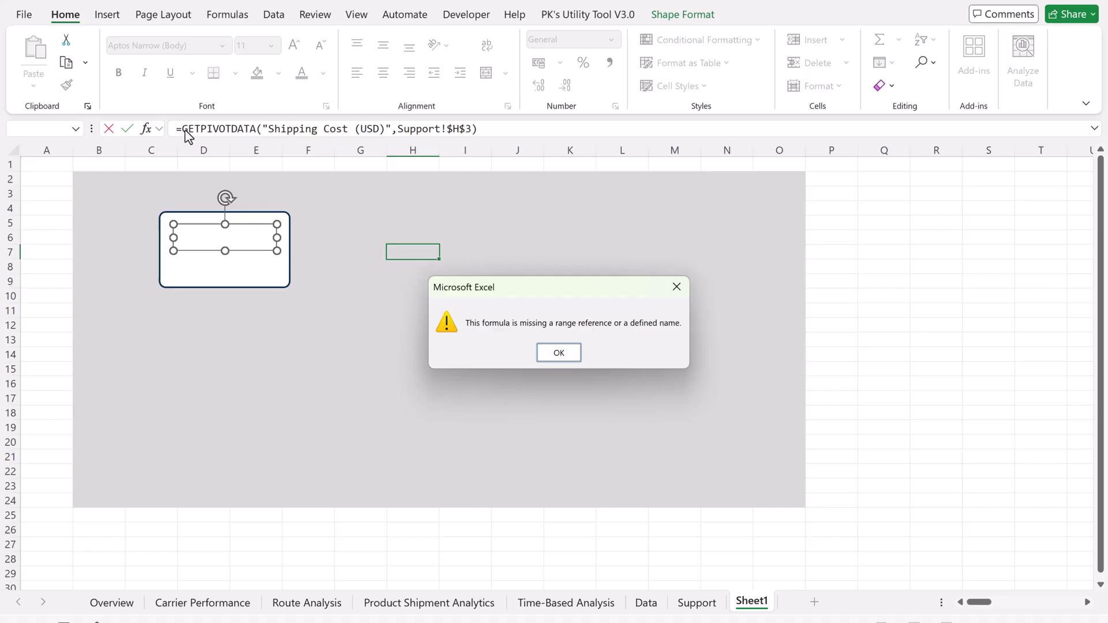
- Strip GETPIVOTDATA from the text box formula so it reads =Support!$H$3 and shows Shipping Cost
key(Return)
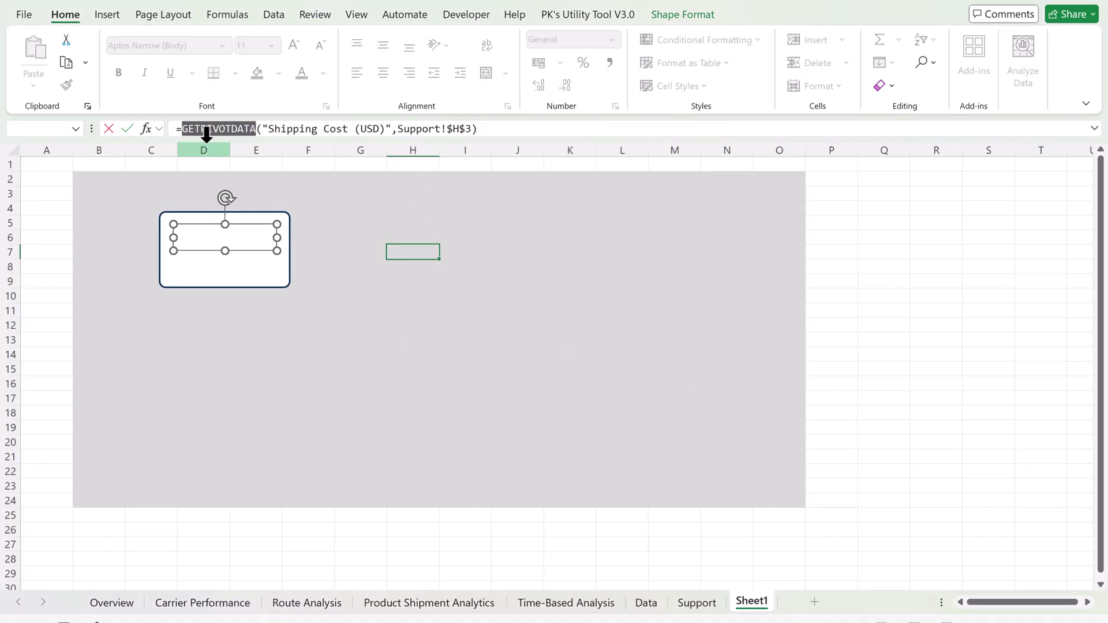
click(182, 129)
drag(183, 130, 383, 131)
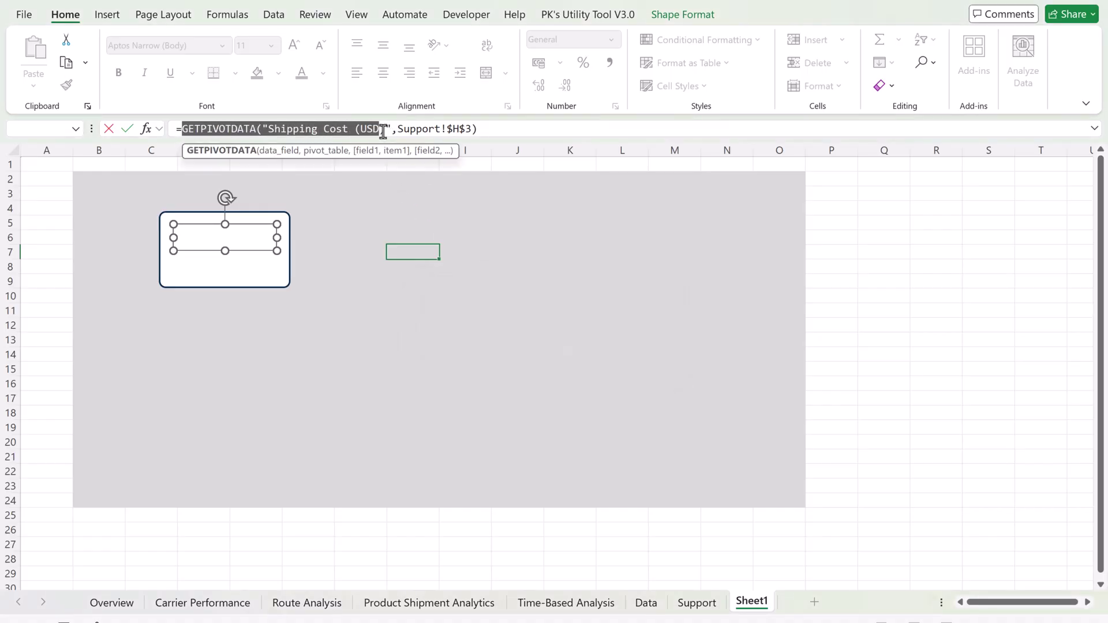
key(BackSpace)
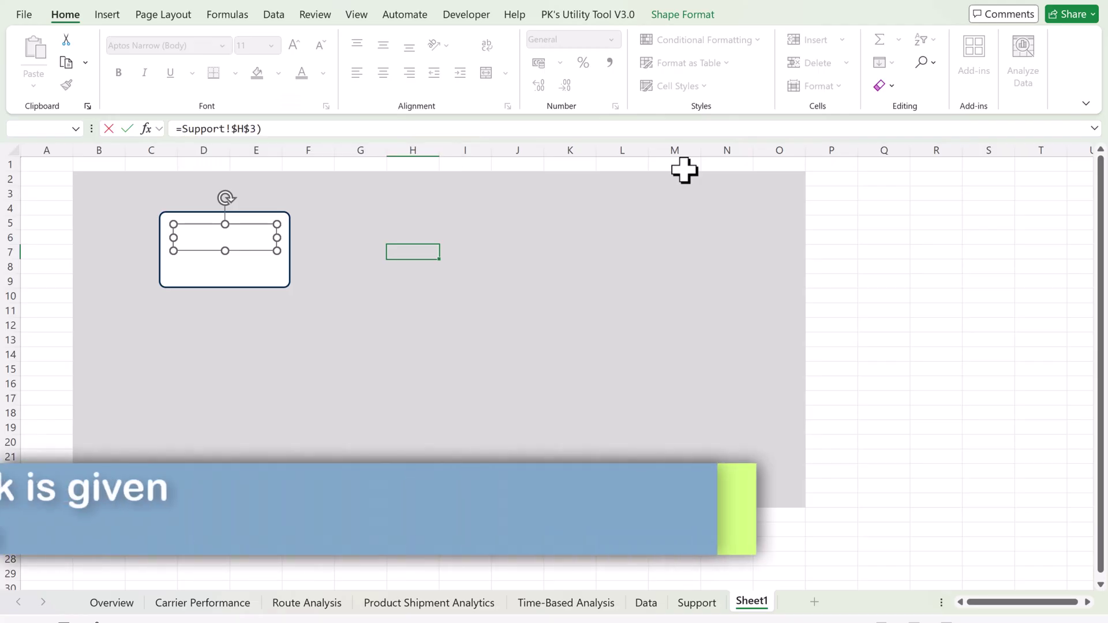
click(331, 128)
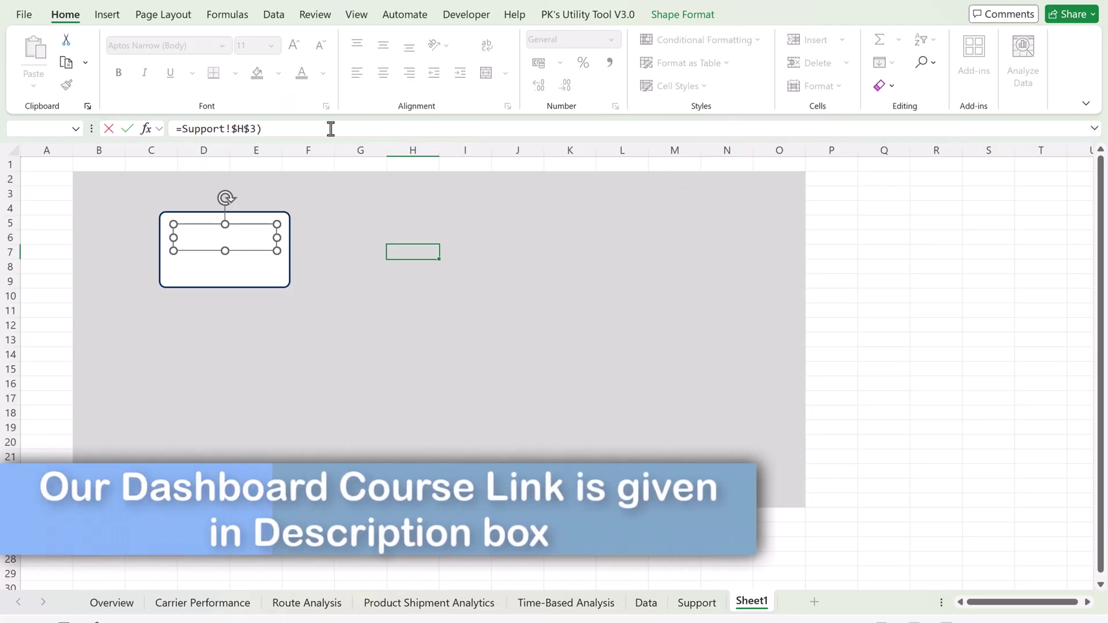
key(BackSpace)
key(Return)
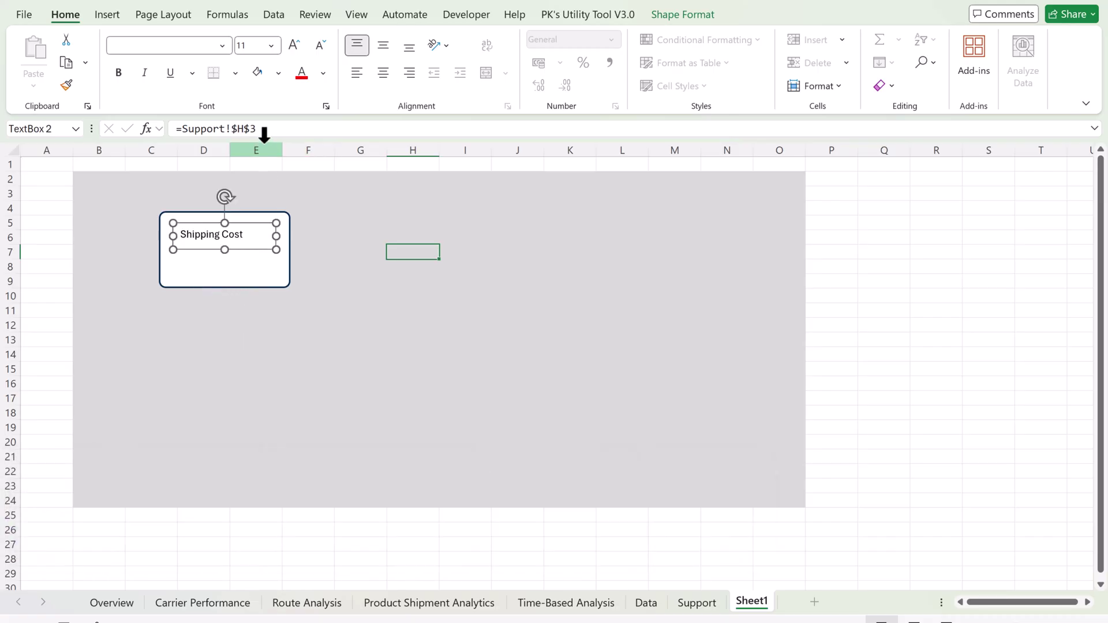
click(251, 129)
drag(251, 129, 358, 126)
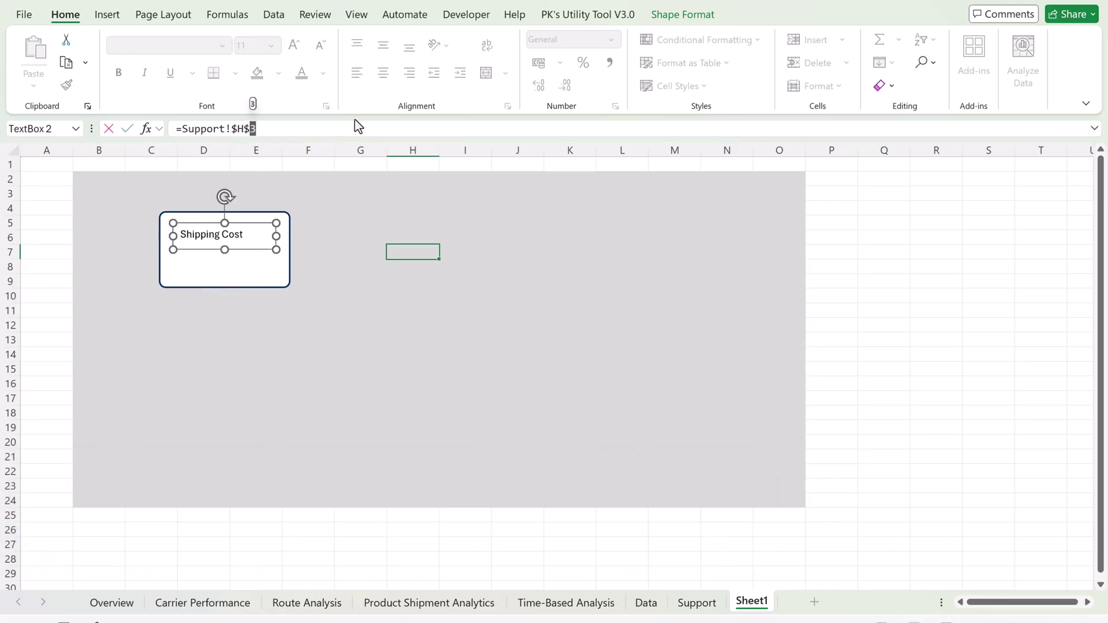
key(Return)
click(373, 230)
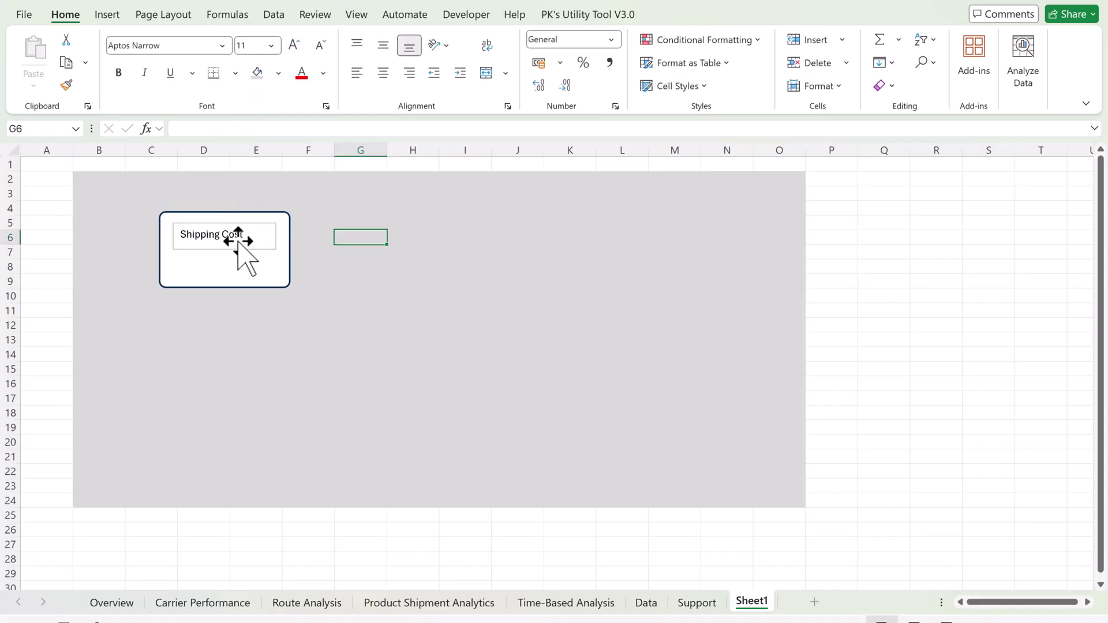
- Move the Shipping Cost label lower in the card and set its outline to No Outline
click(245, 251)
drag(246, 249, 247, 277)
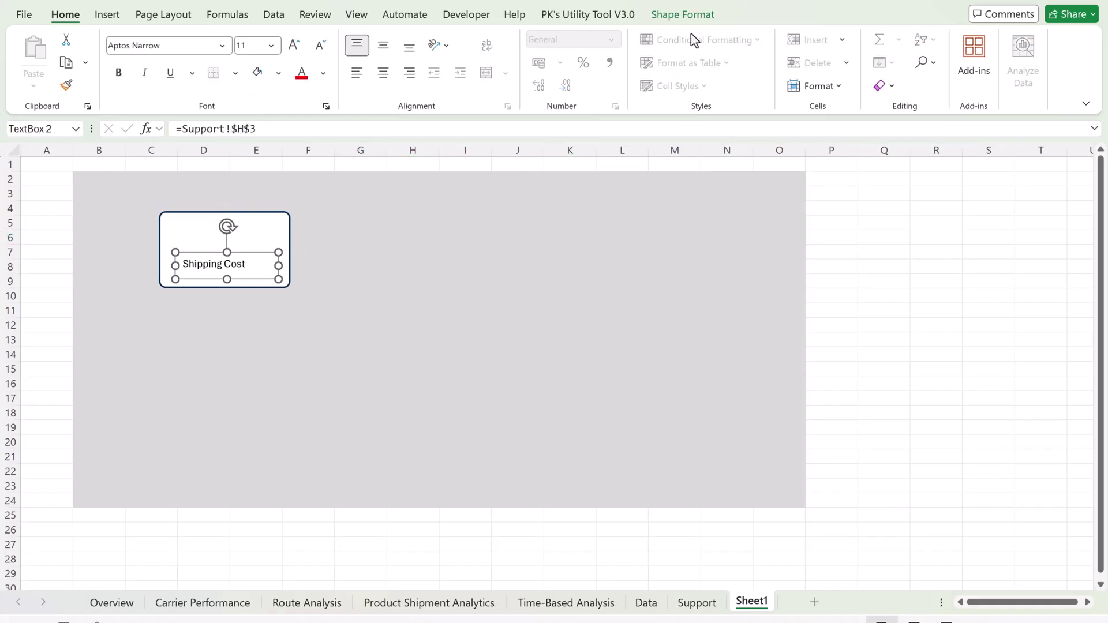
click(706, 17)
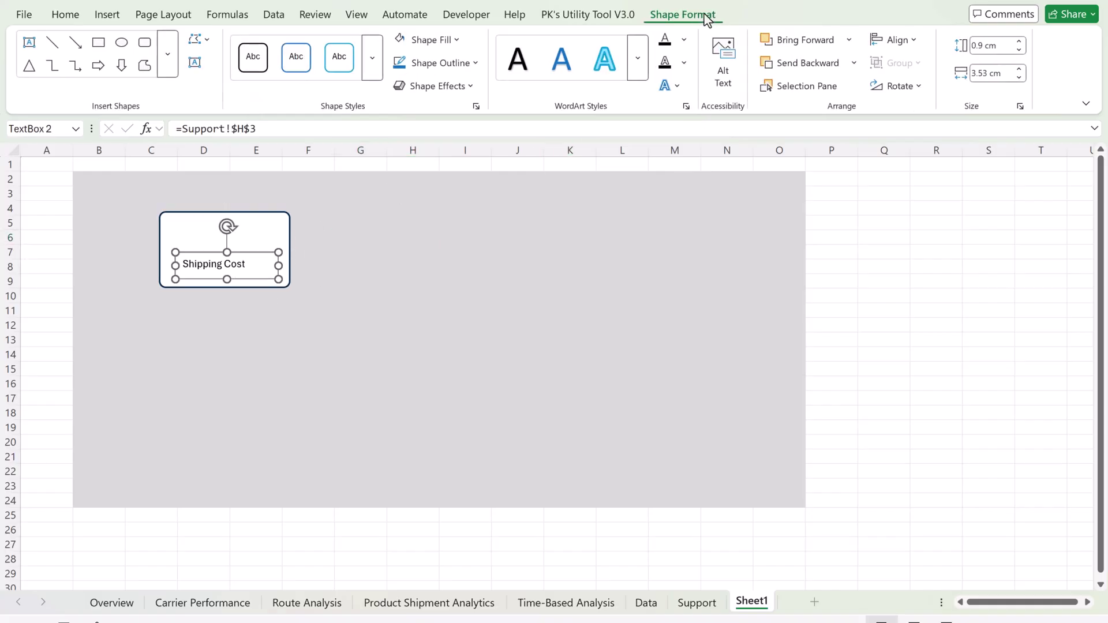
click(430, 46)
key(Escape)
click(441, 62)
click(442, 408)
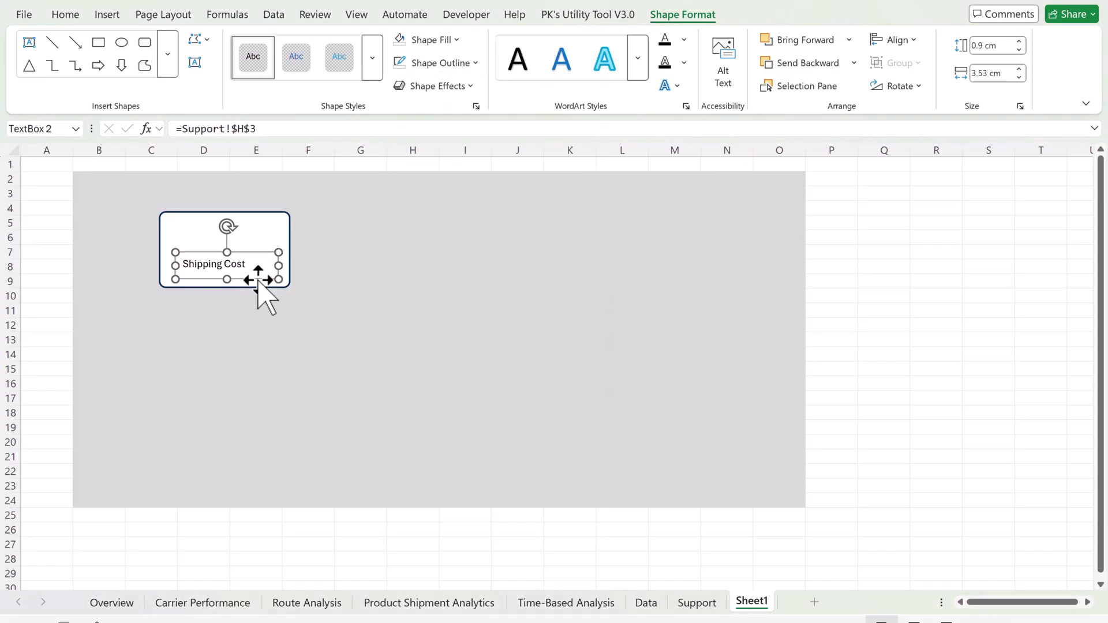
- Duplicate the label upward and link the copy to =Support!$H$4, showing $789.2K
drag(258, 281, 248, 246)
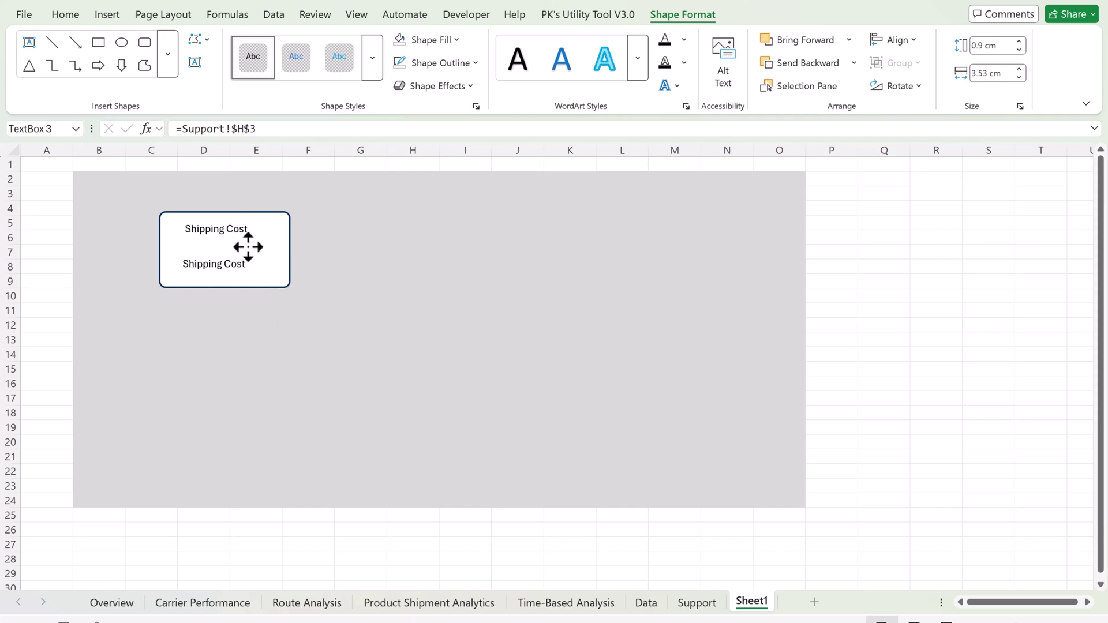
click(261, 128)
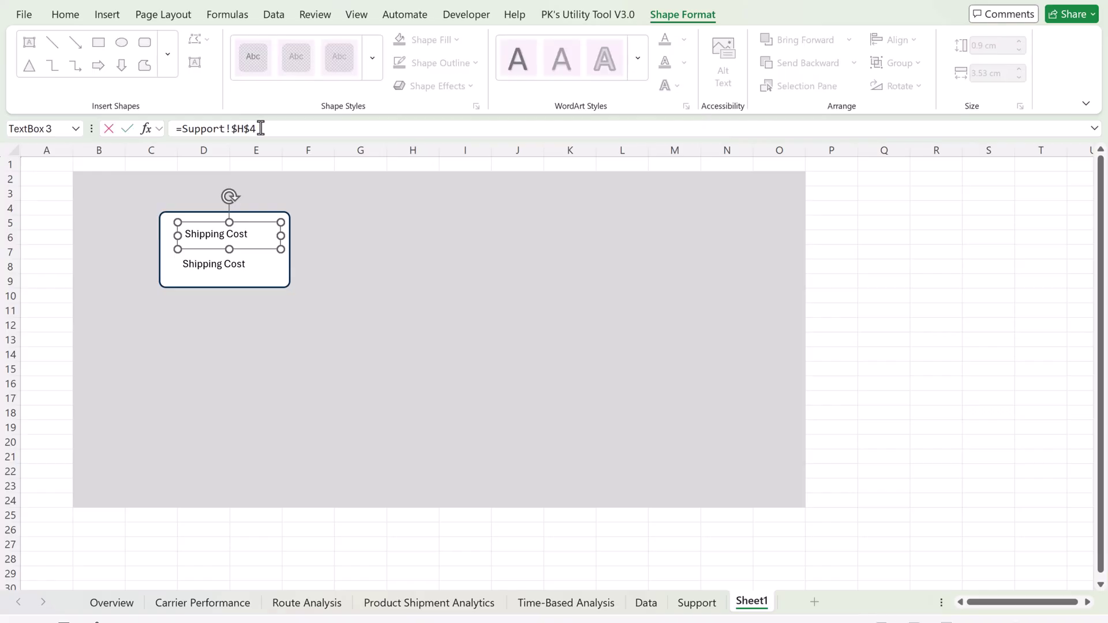
key(Return)
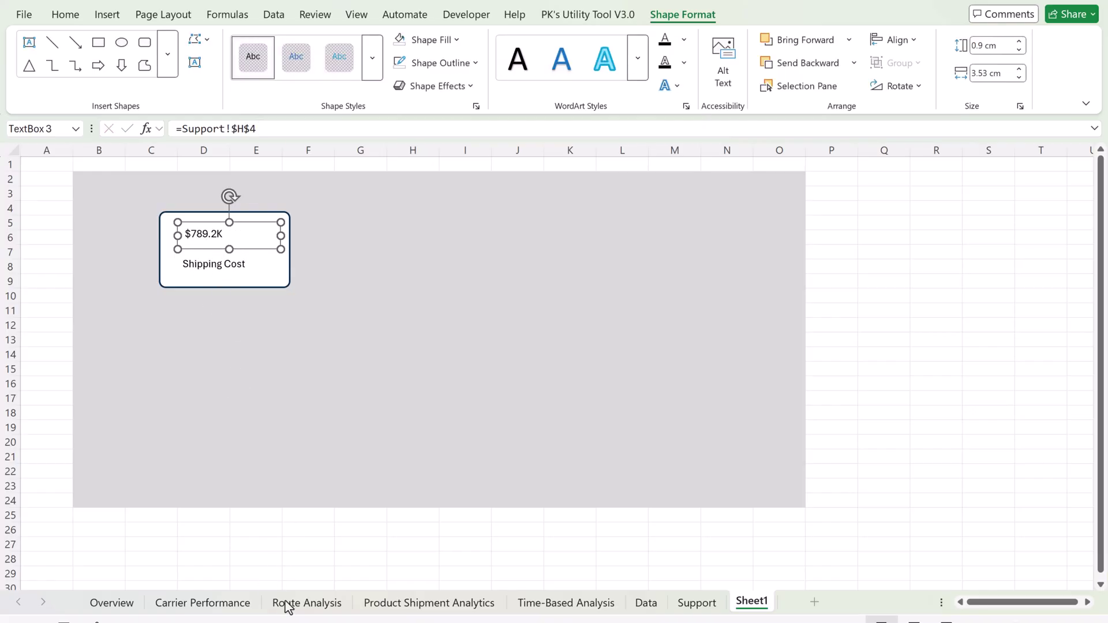
click(695, 603)
- Centre both card texts horizontally and vertically and make them bold
click(297, 208)
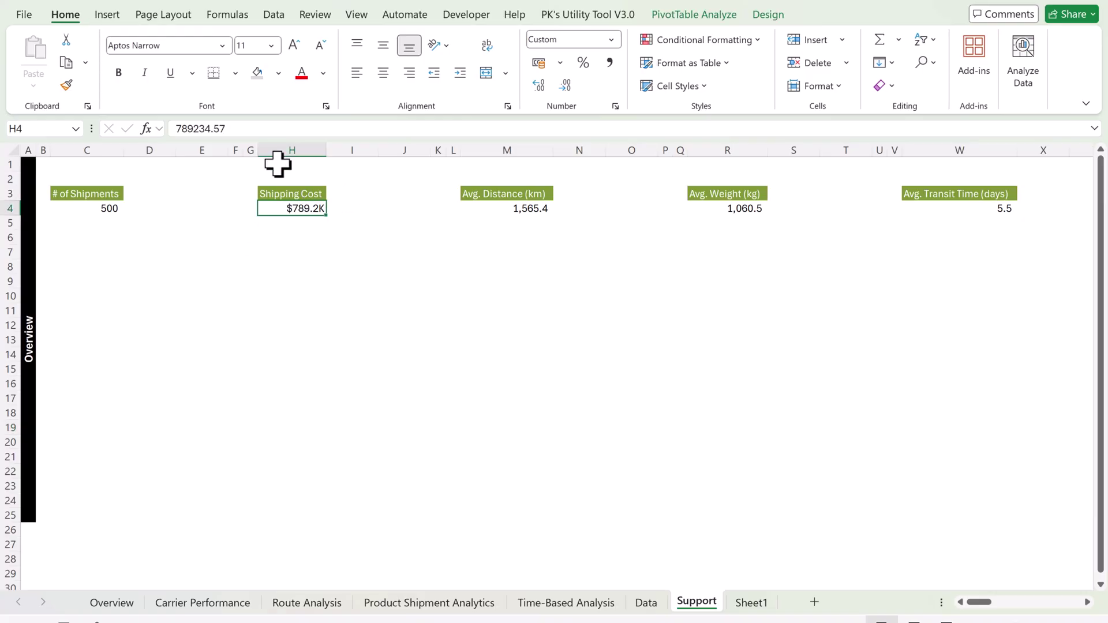
click(23, 128)
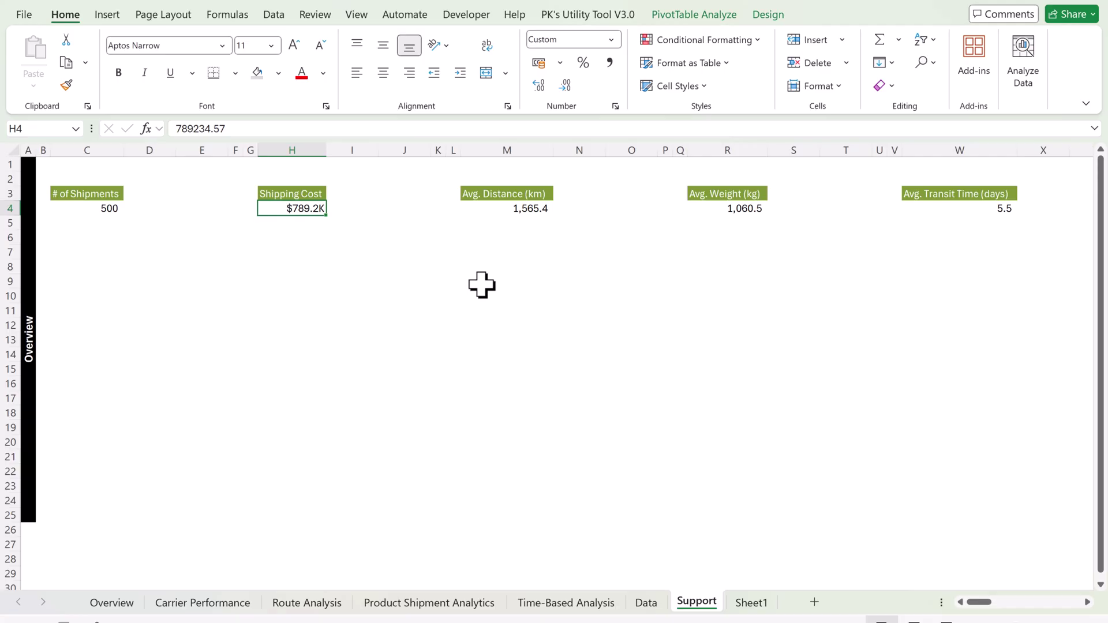
click(750, 603)
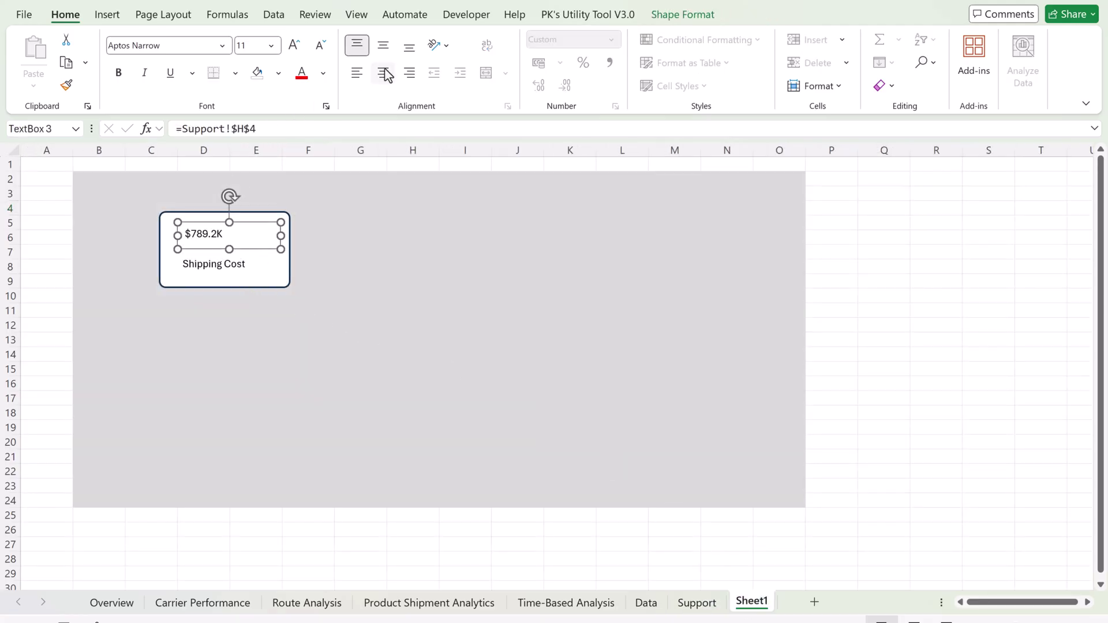
click(223, 264)
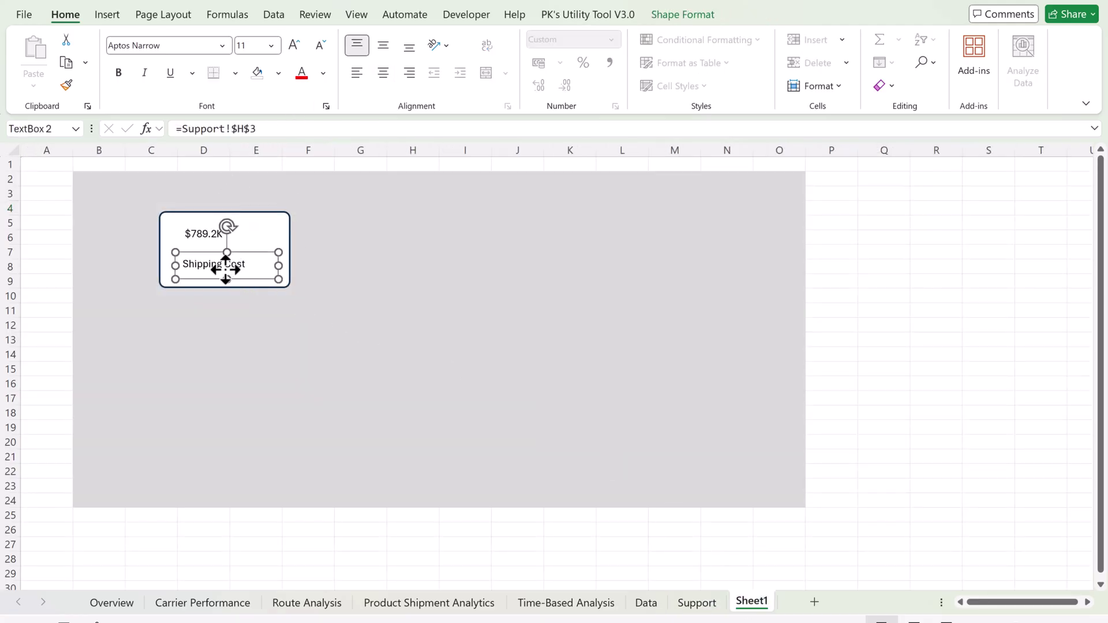
shift+click(208, 231)
click(384, 71)
click(384, 45)
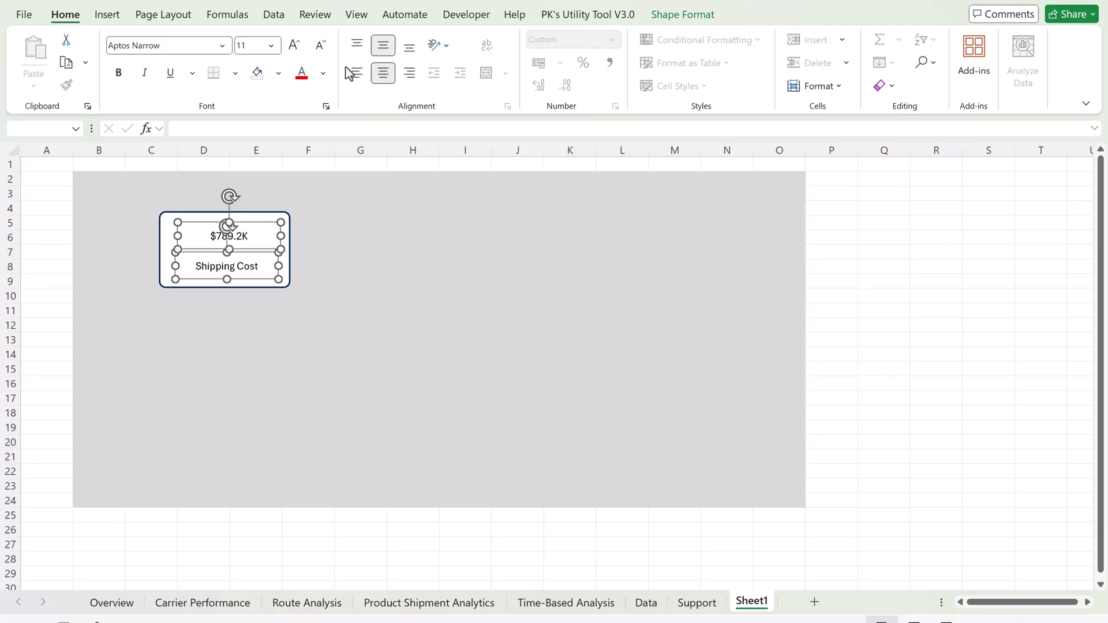
click(118, 74)
click(373, 249)
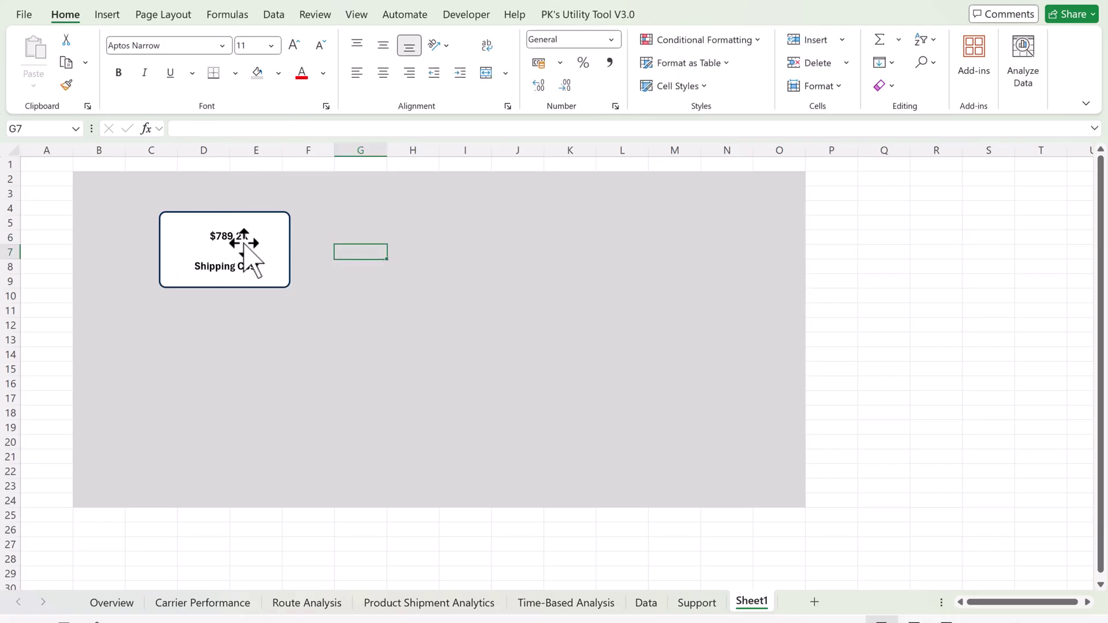
- Increase the $789.2K figure's font size several steps, then return to the Support sheet
click(242, 241)
click(293, 48)
click(293, 47)
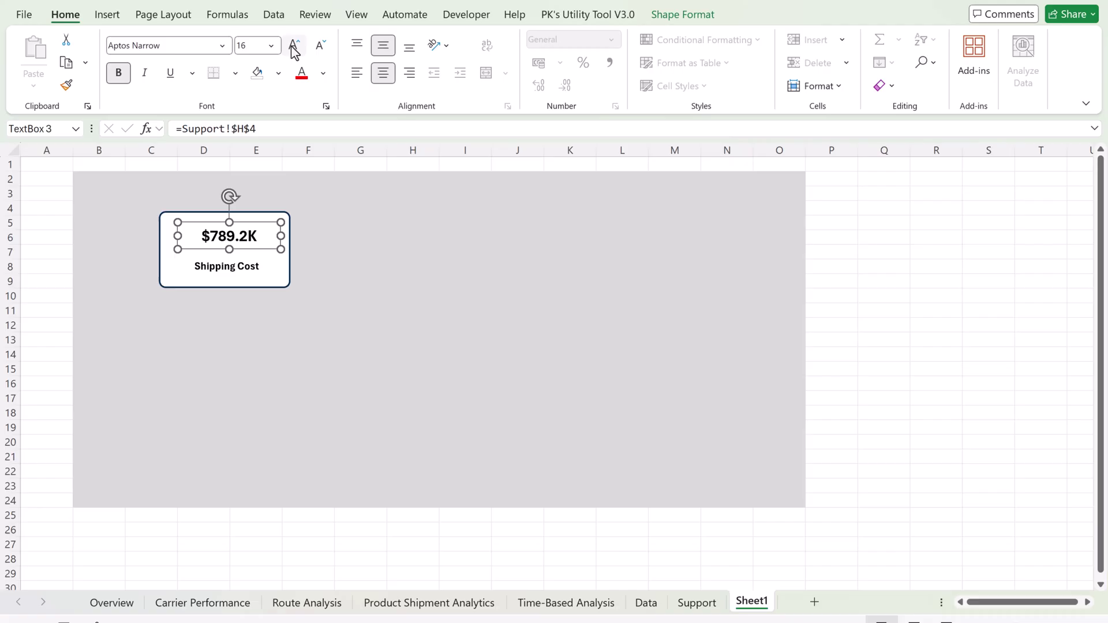
click(293, 47)
click(293, 47)
click(292, 47)
click(292, 48)
click(414, 292)
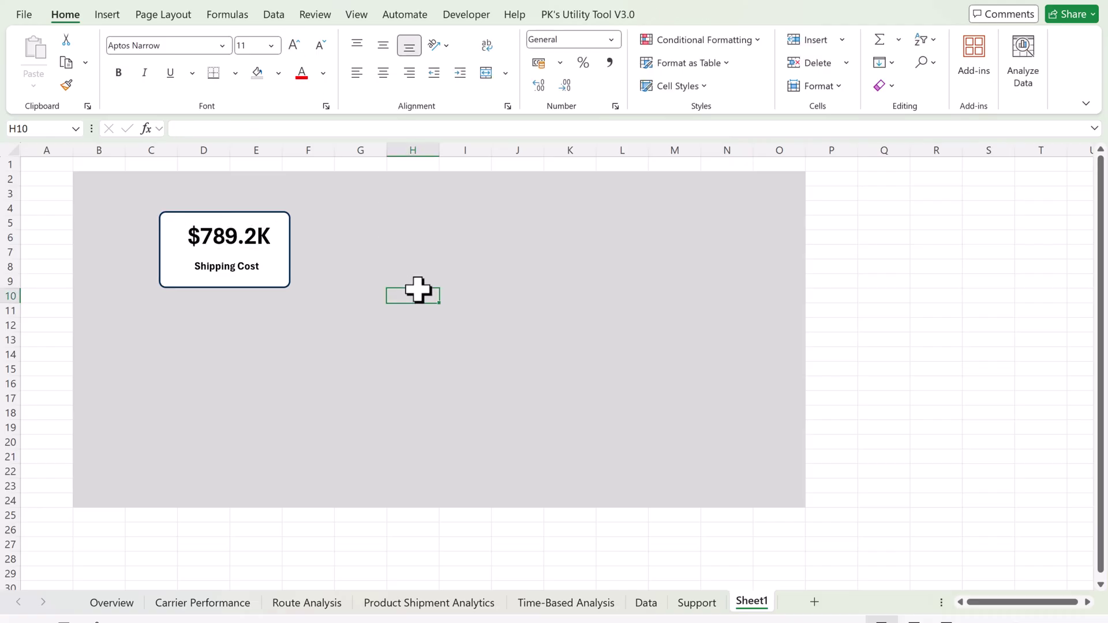
click(253, 267)
click(524, 253)
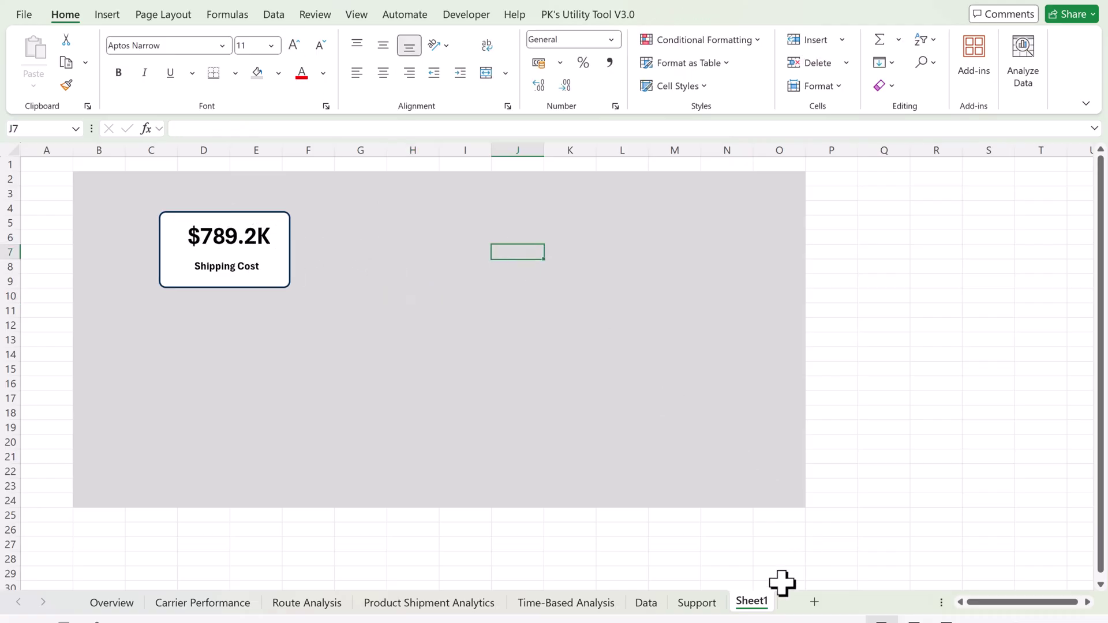
click(697, 602)
click(292, 209)
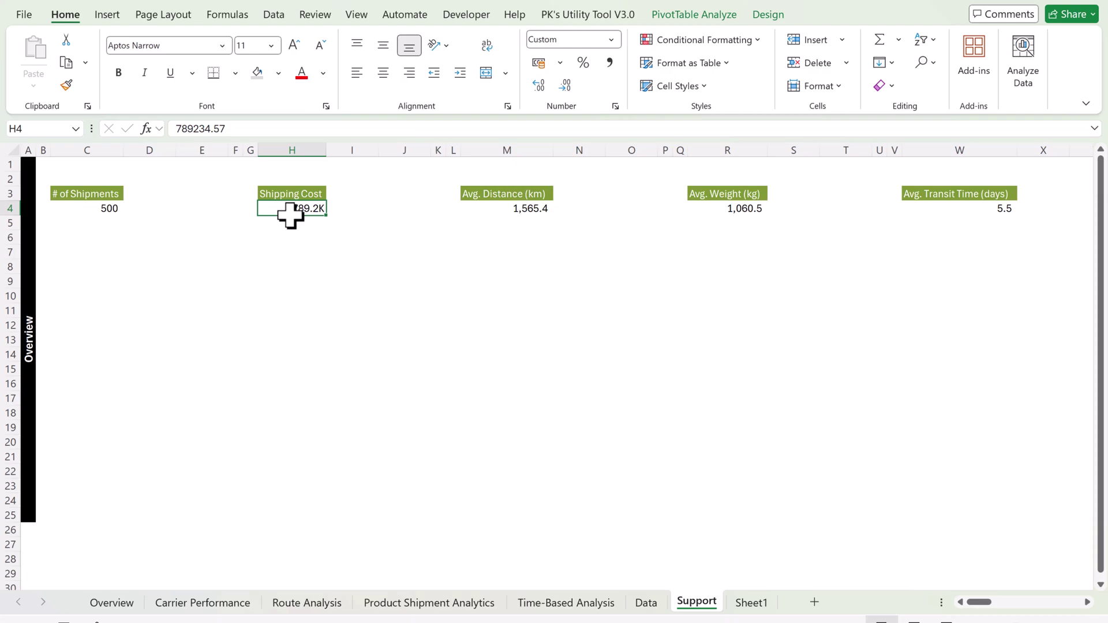
- Insert a Mode of Transport slicer for the pivot table on the Support sheet
click(107, 16)
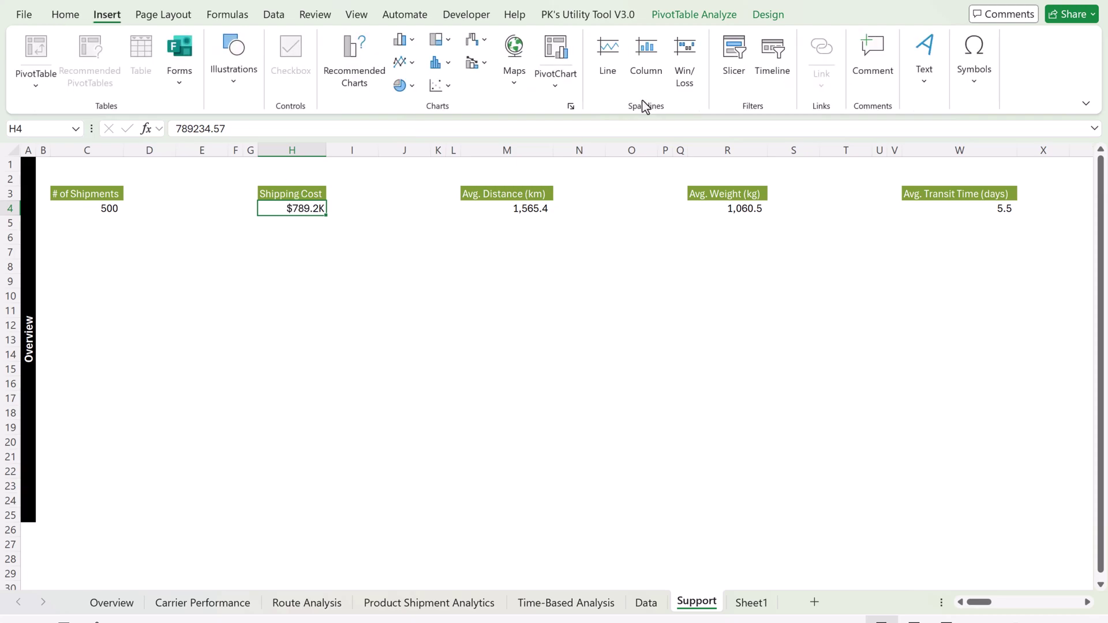
click(739, 57)
click(478, 241)
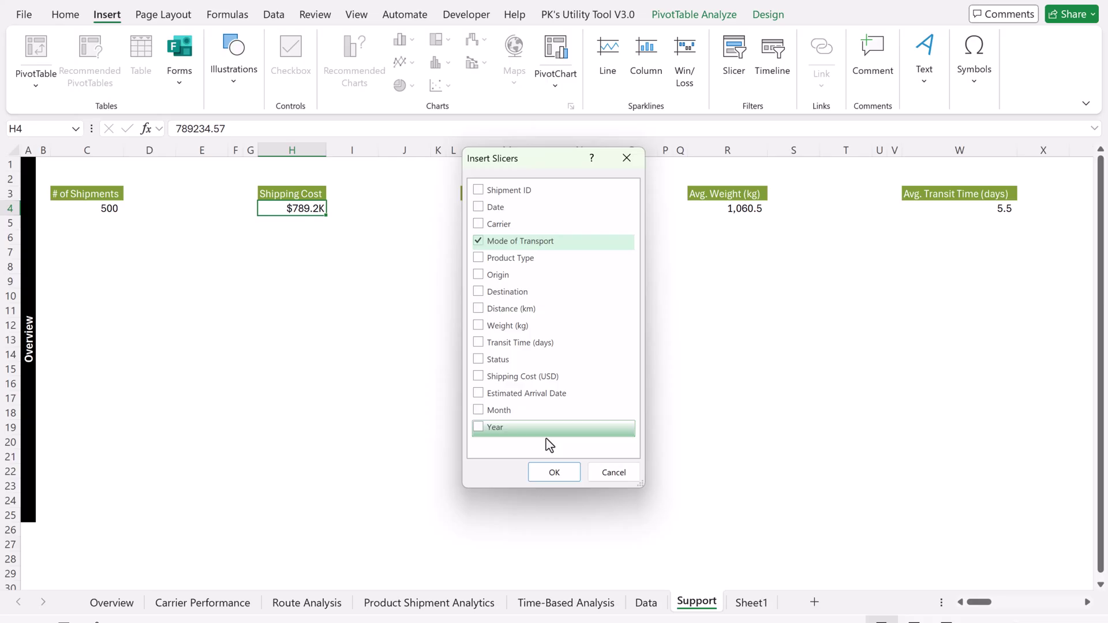
click(554, 472)
drag(523, 285, 551, 248)
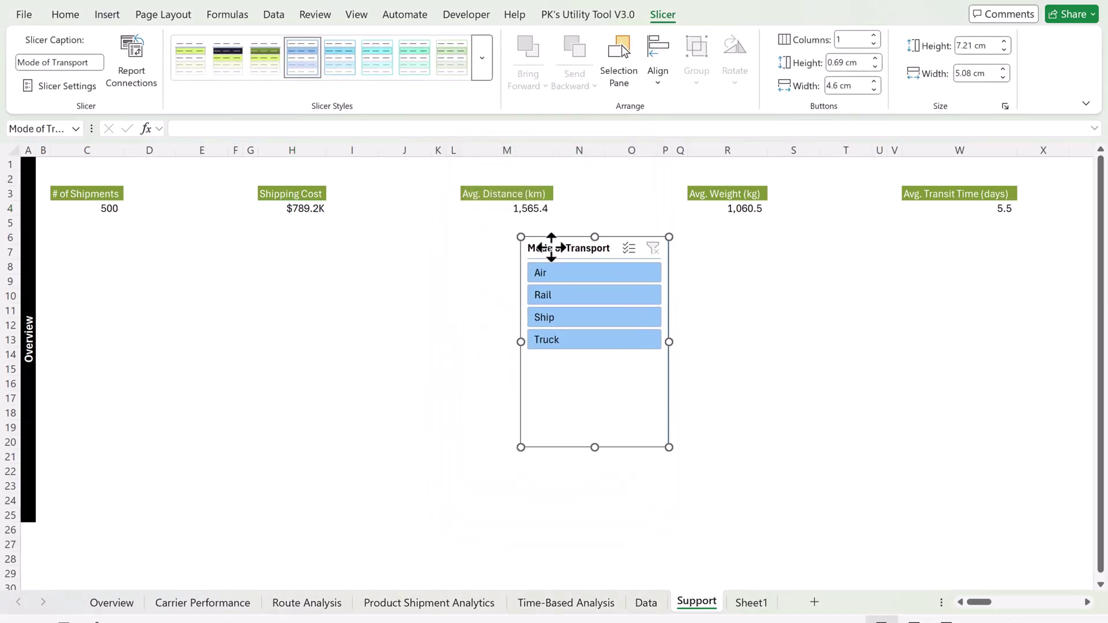
- Move the slicer onto Sheet1 beside the Shipping Cost card and set it to 2 columns
key(ctrl+x)
click(751, 603)
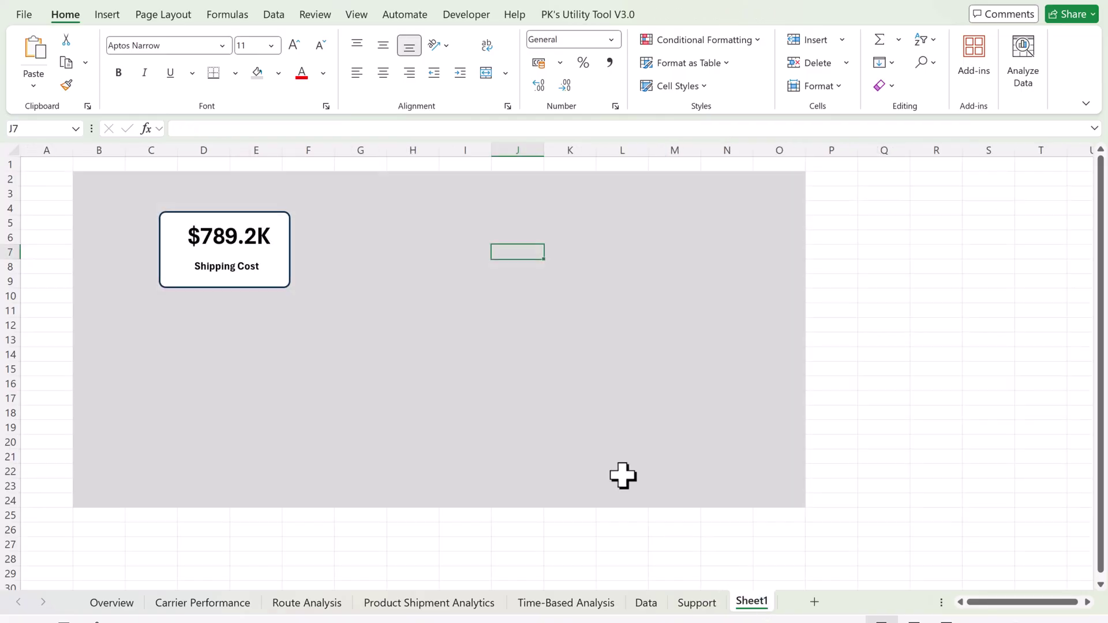
click(458, 285)
key(ctrl+v)
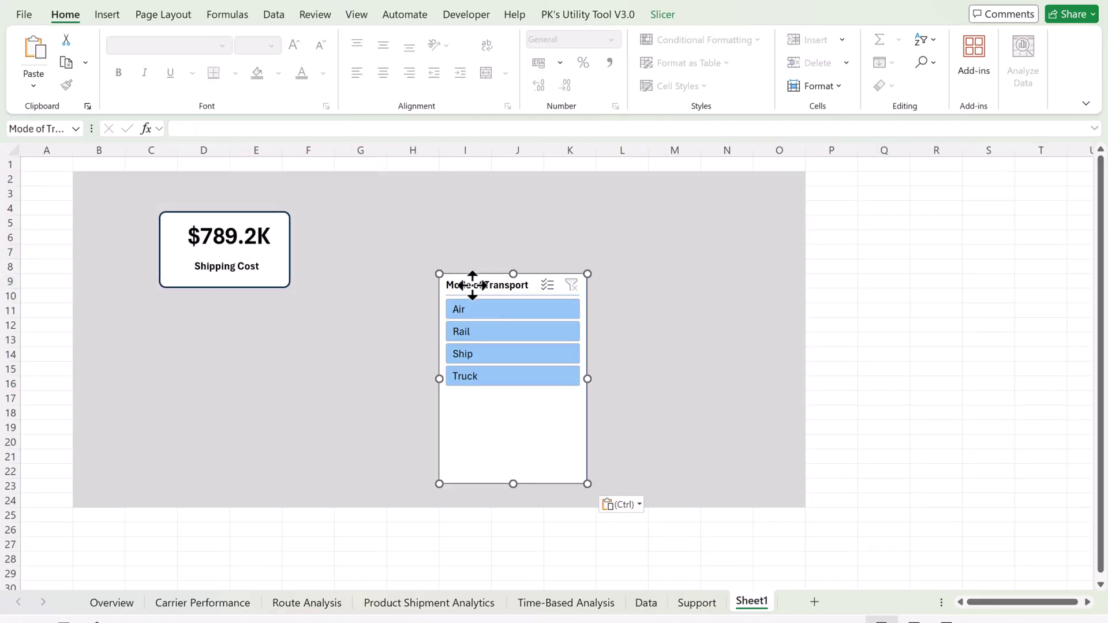
drag(472, 285, 415, 202)
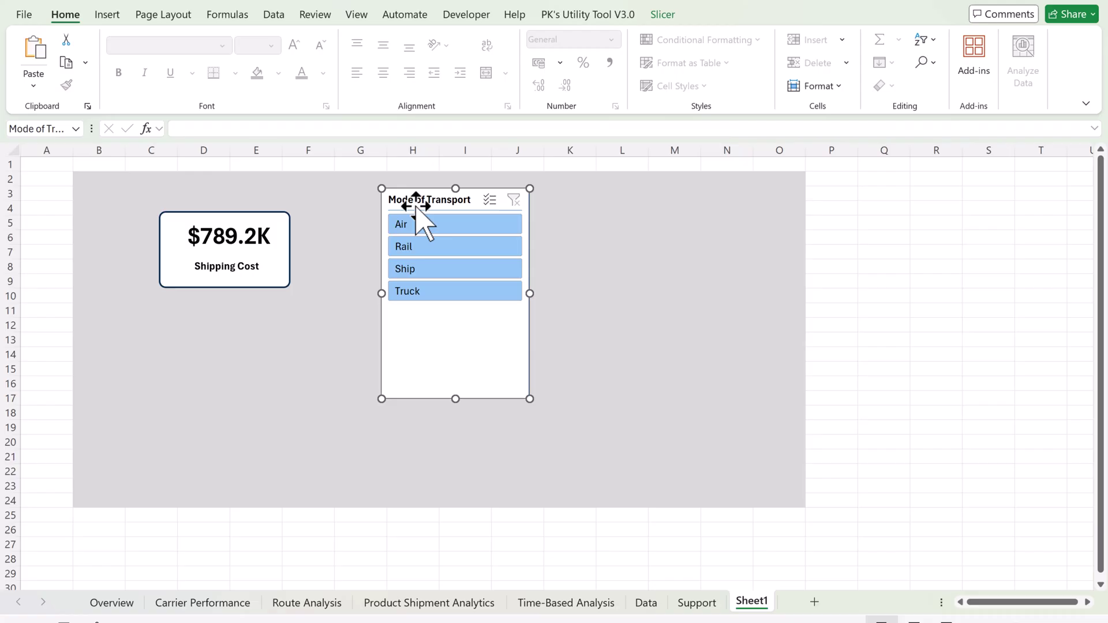
click(664, 14)
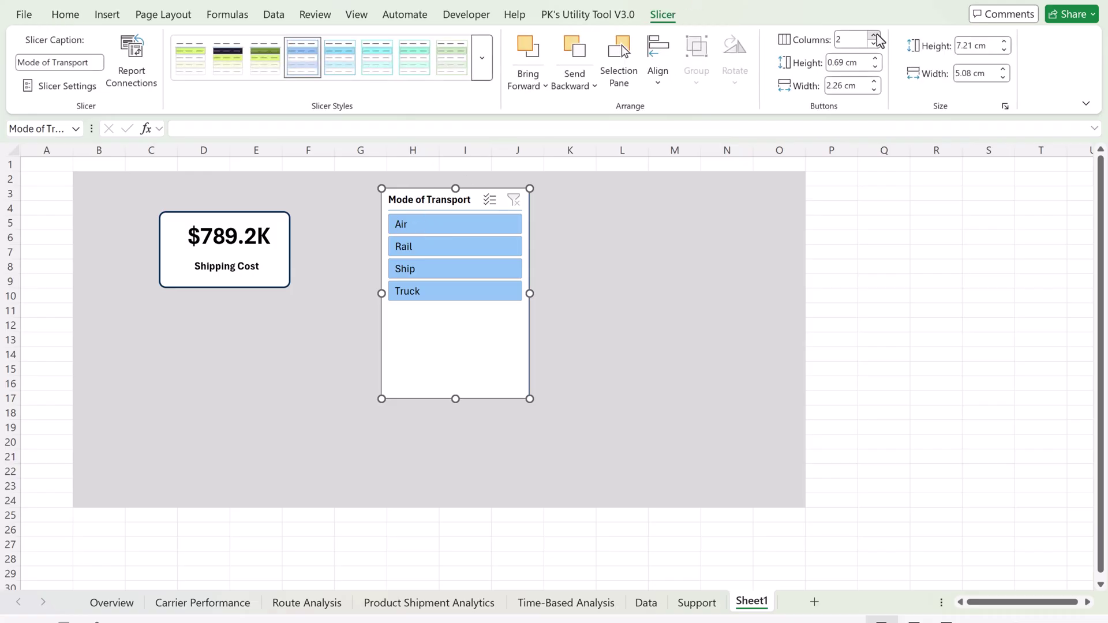
click(877, 37)
click(592, 293)
- Test the slicer by filtering through Air, Rail, Truck and Ship twice, ending on Ship
click(418, 224)
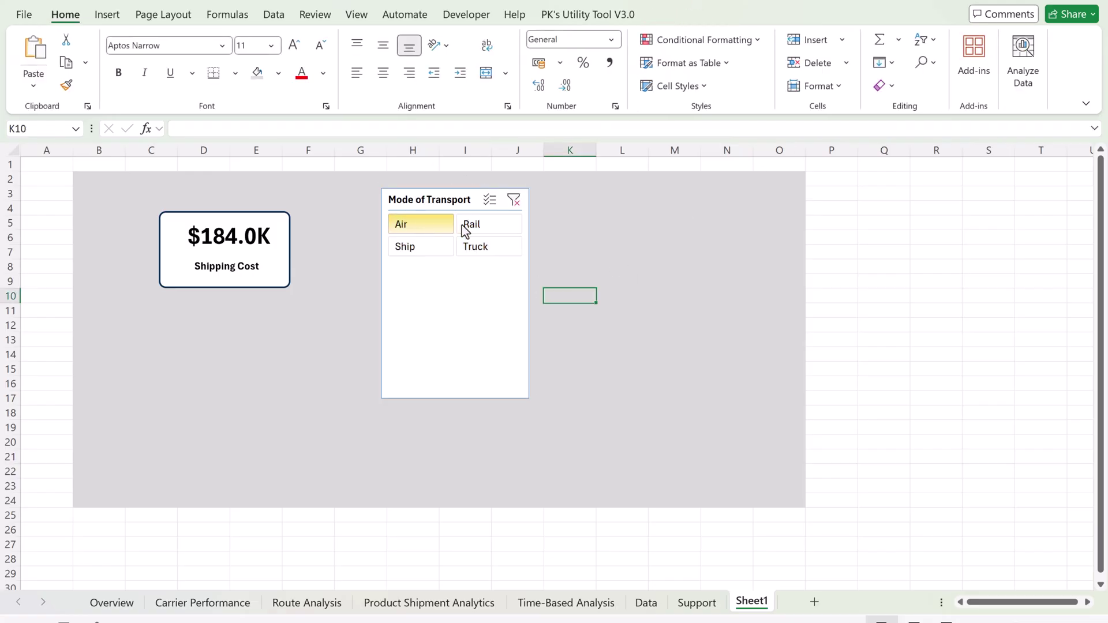
click(470, 226)
click(473, 247)
click(424, 247)
click(415, 230)
click(480, 229)
click(484, 247)
click(433, 249)
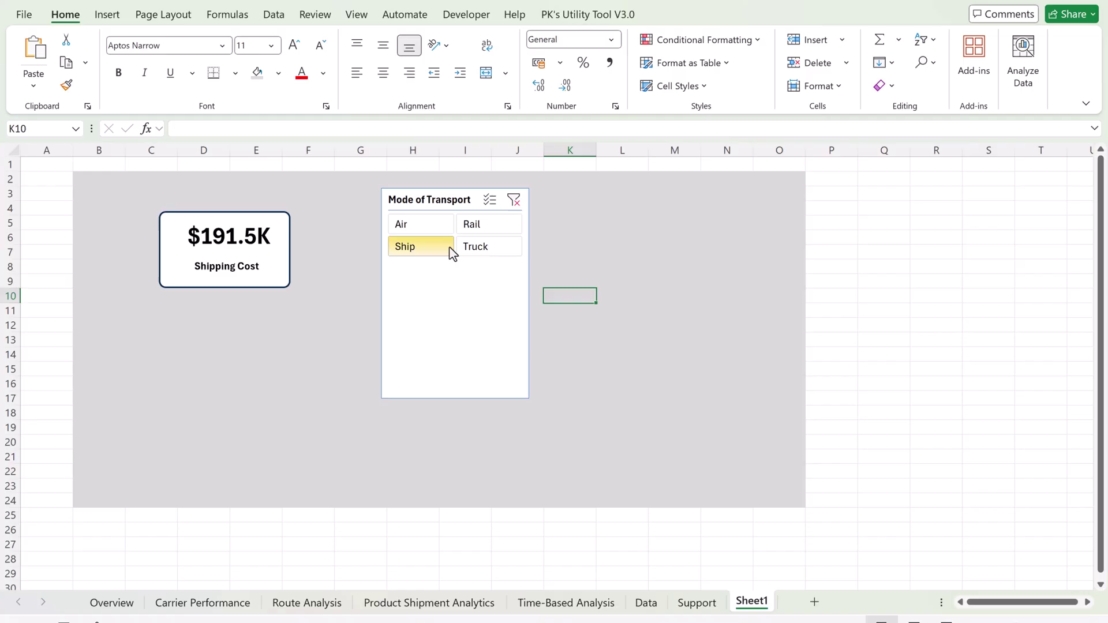
- Colour the card's $191.5K value olive green and its Shipping Cost label green
click(126, 604)
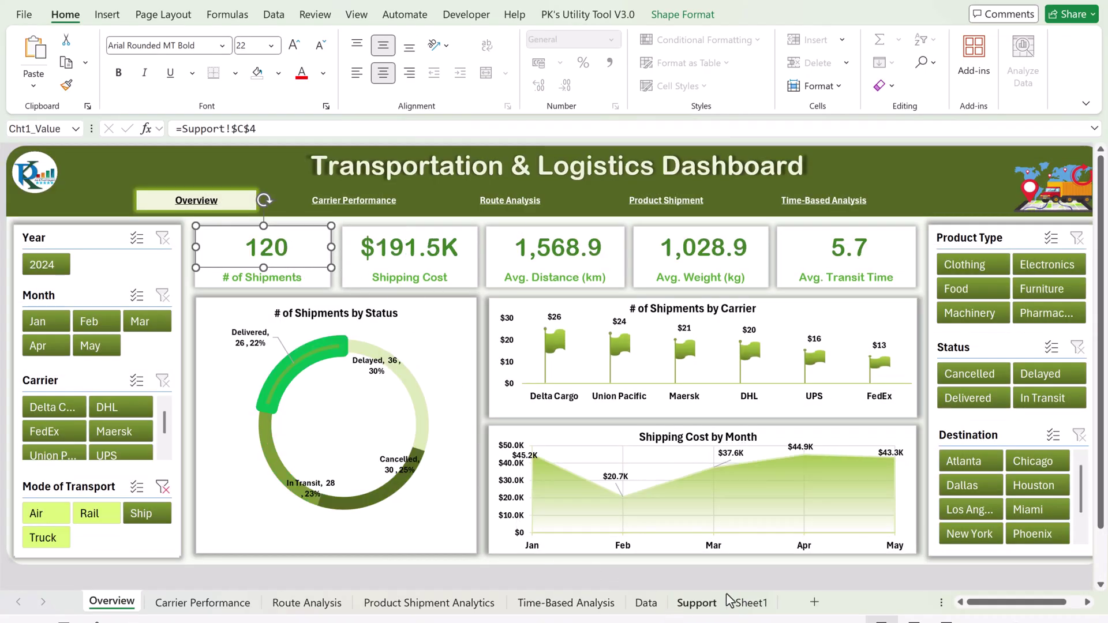
click(750, 603)
click(270, 254)
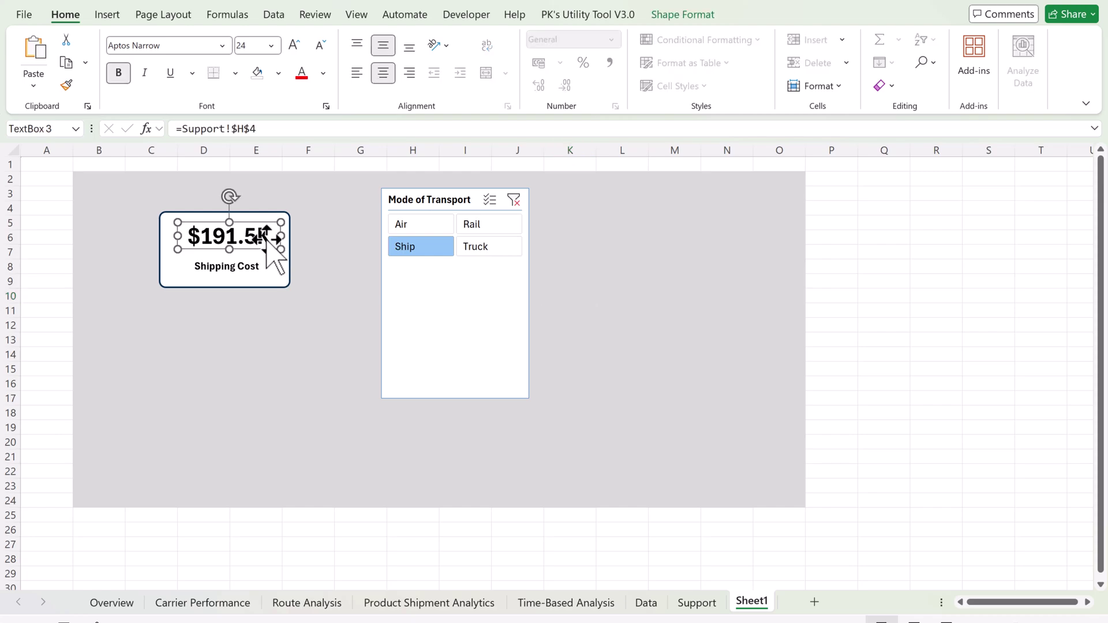
click(326, 74)
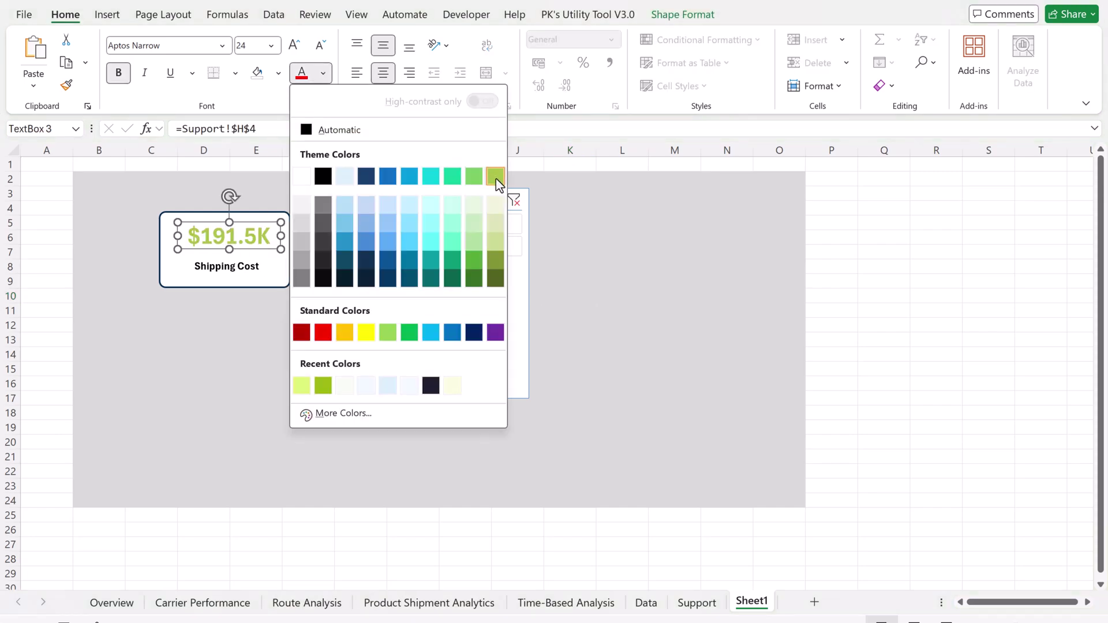
click(494, 260)
click(237, 268)
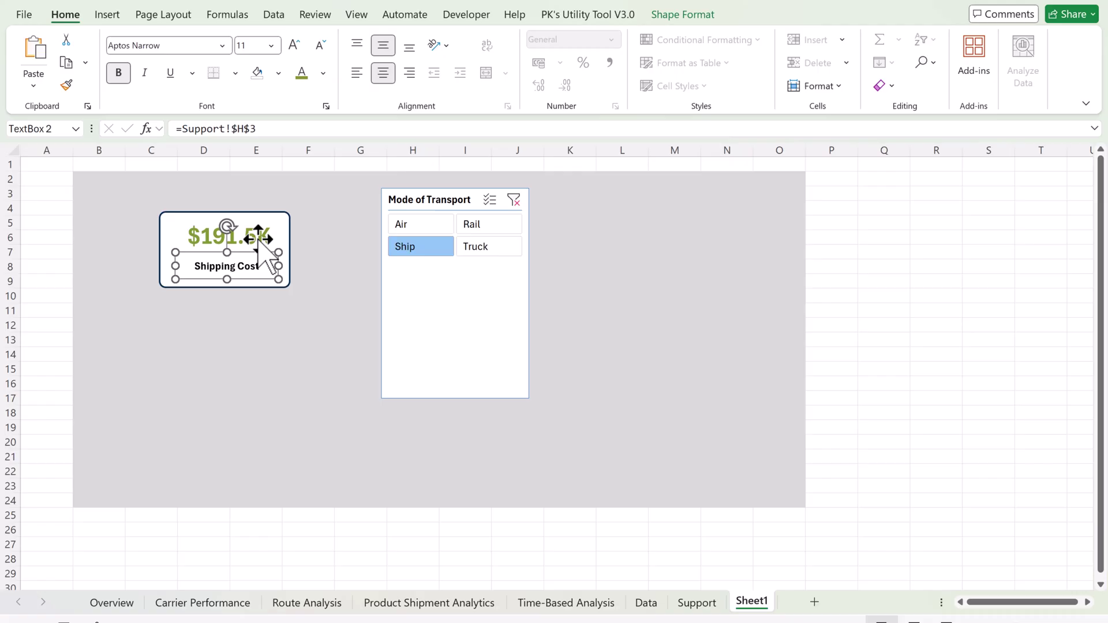
click(323, 73)
click(473, 176)
click(635, 223)
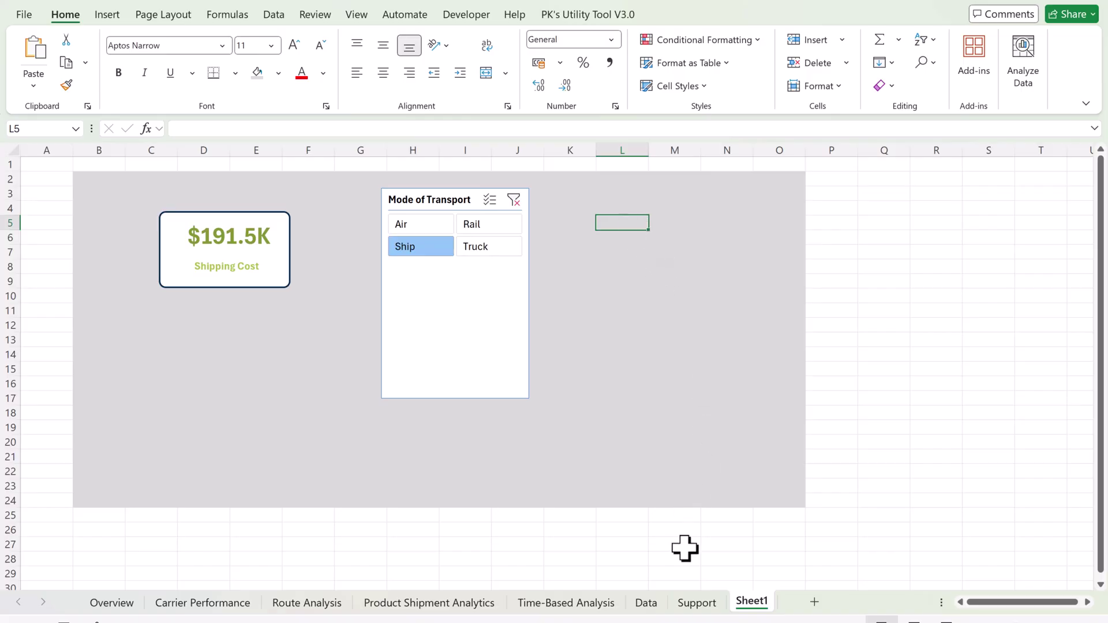
- Return to the Support sheet and select the carrier pivot table
click(695, 602)
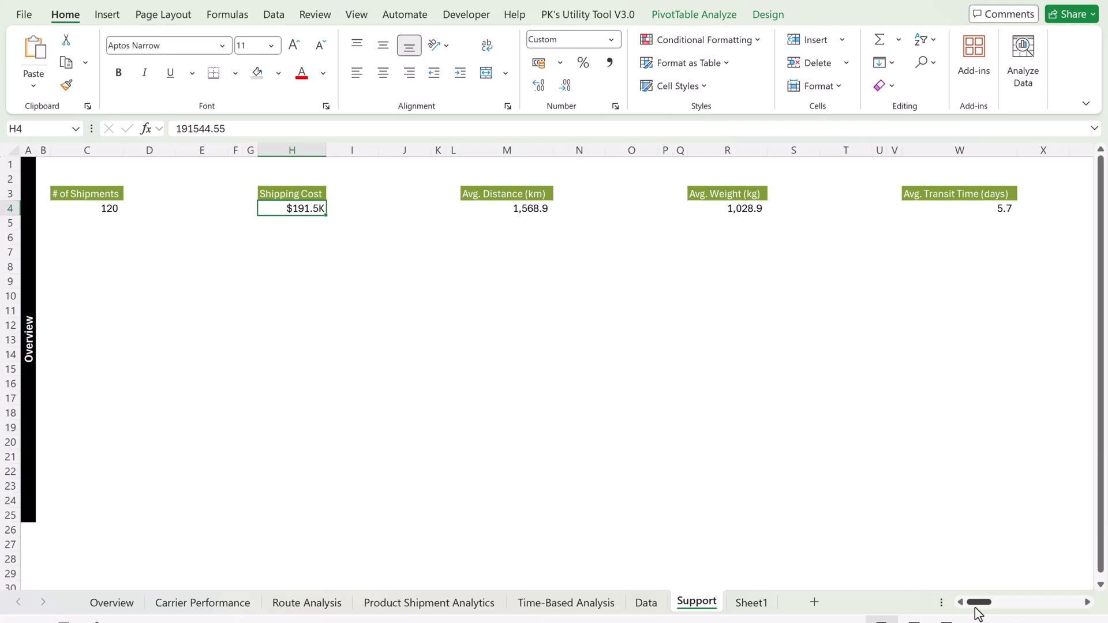
drag(977, 603, 1002, 606)
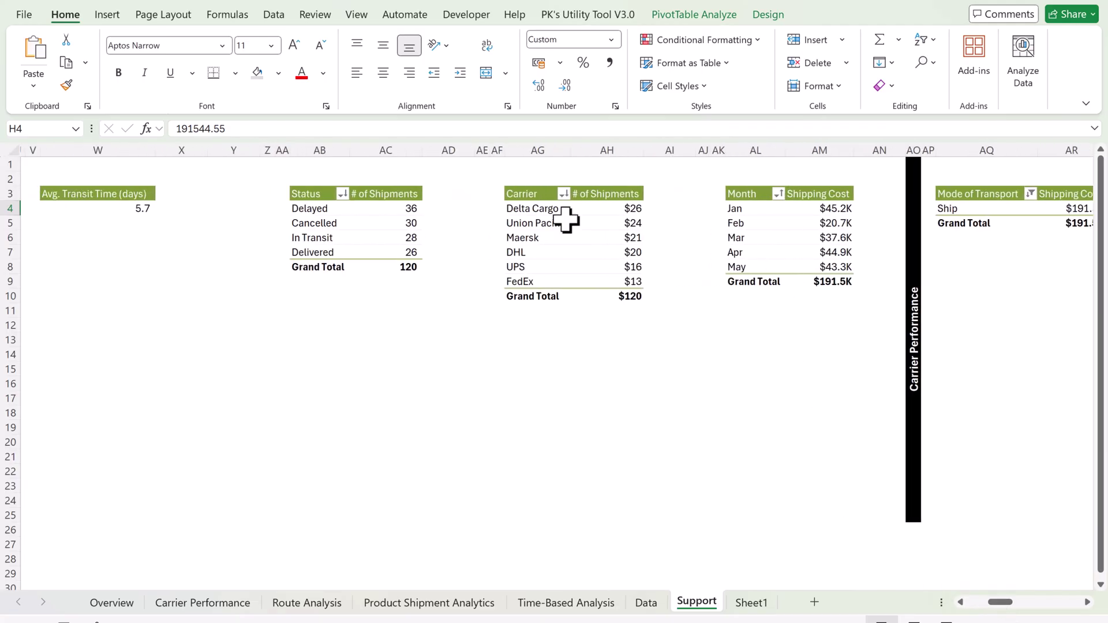
click(518, 215)
- Insert a clustered column chart from the Carrier pivot and place it below the pivot tables
click(546, 227)
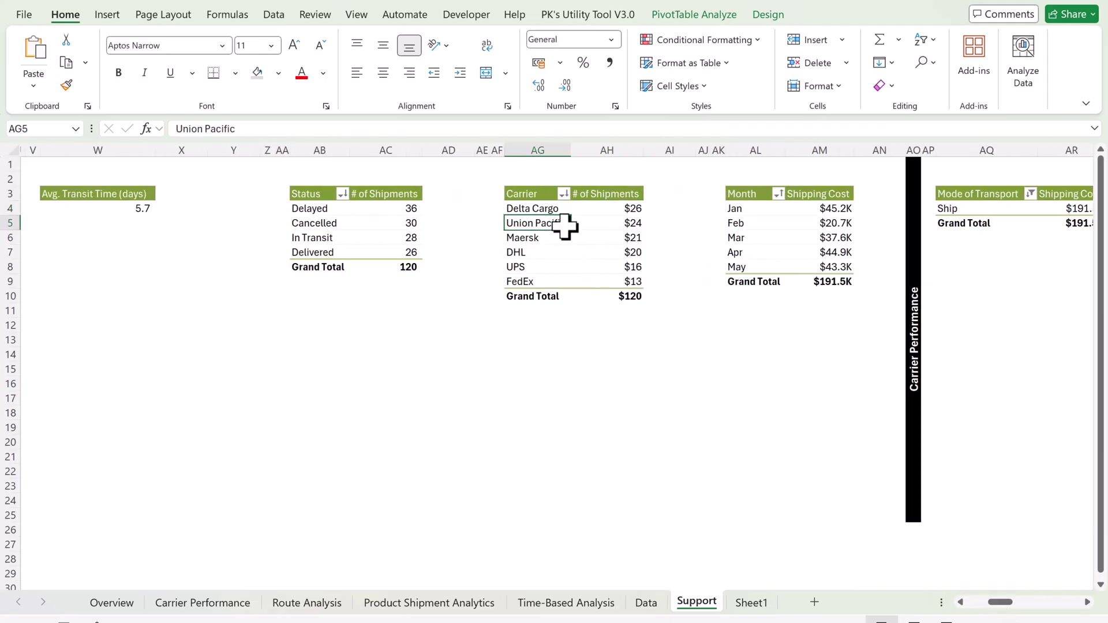
click(107, 15)
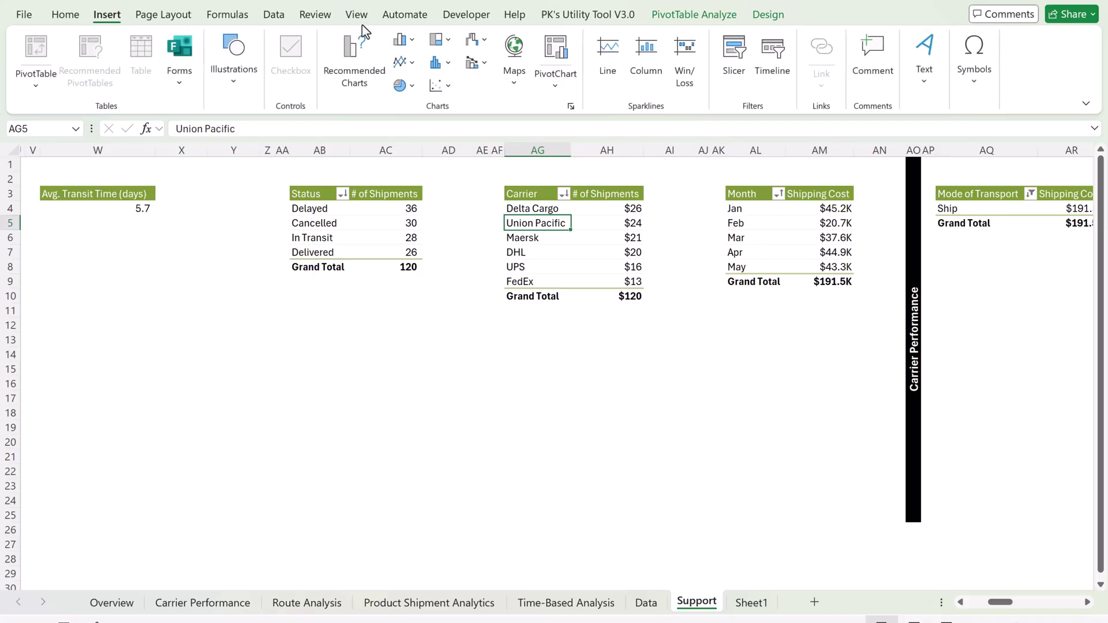
click(417, 43)
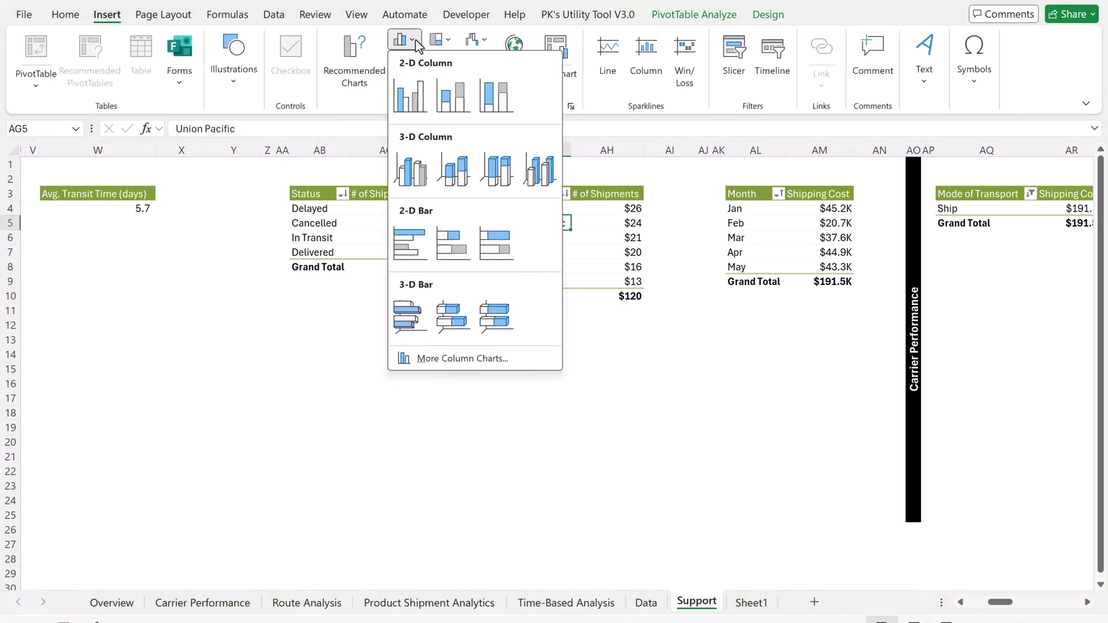
click(415, 103)
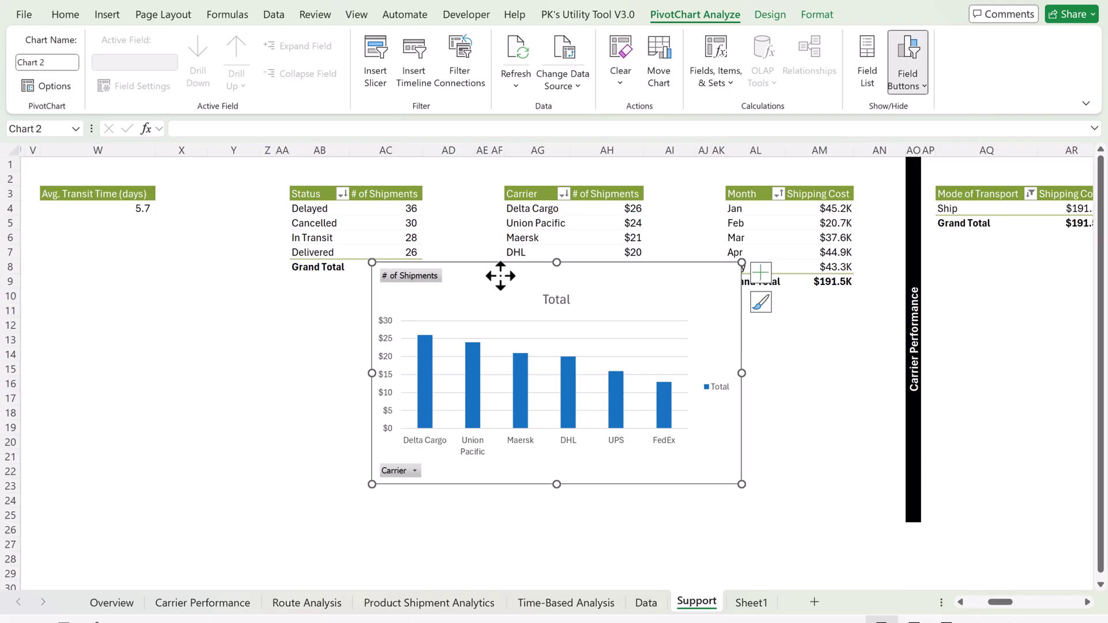
drag(499, 277, 298, 272)
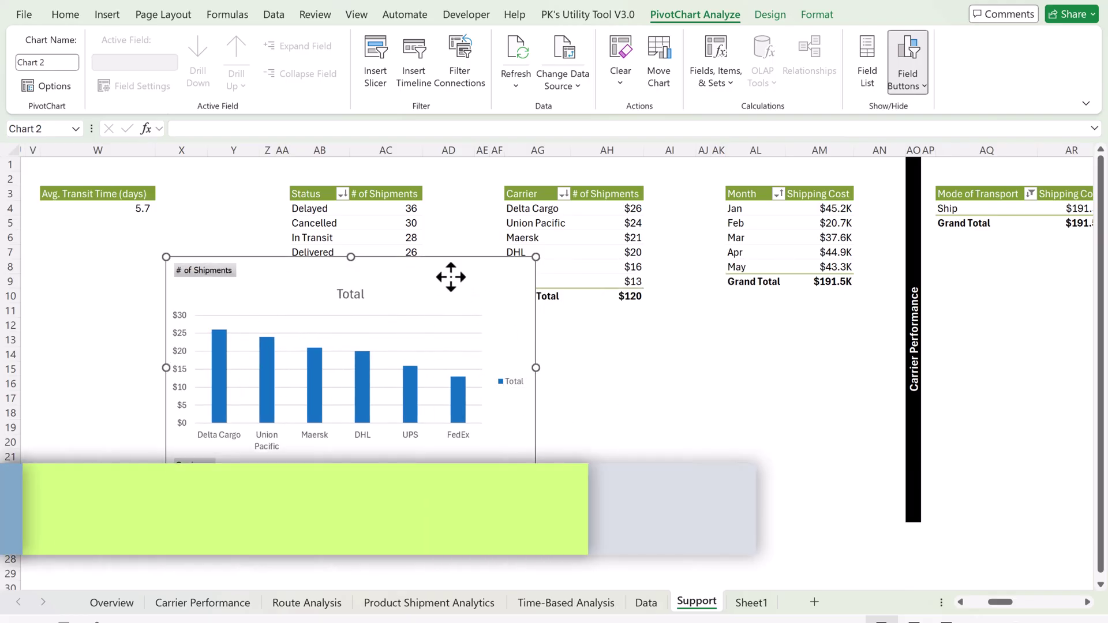
drag(450, 277, 478, 290)
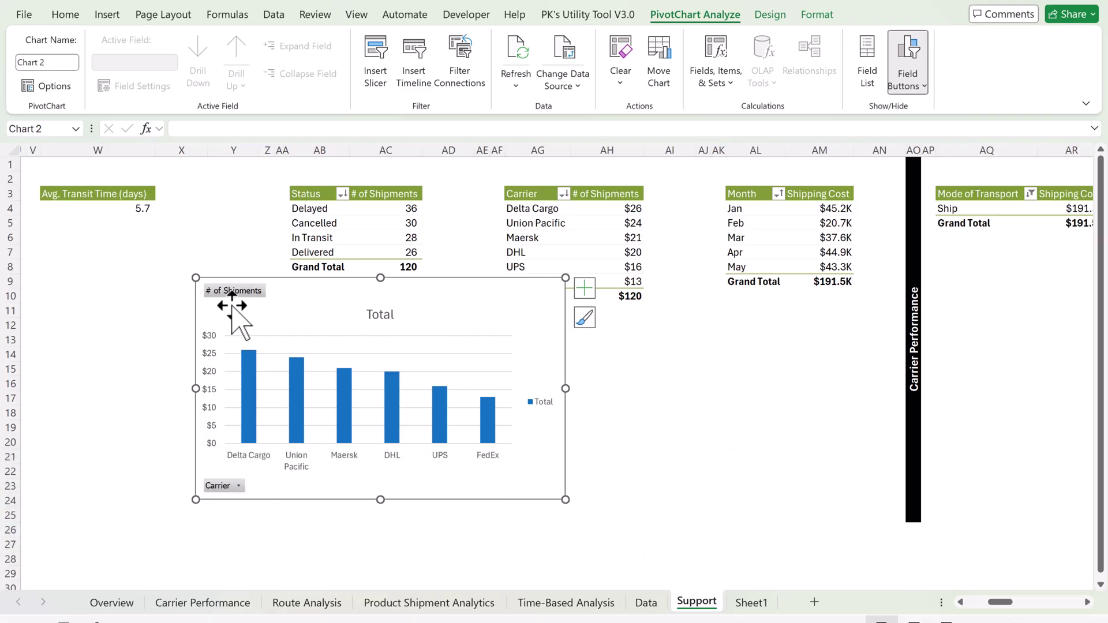
click(238, 486)
click(448, 498)
- Hide the chart's field buttons, remove its legend and gridlines, and narrow it slightly
click(924, 85)
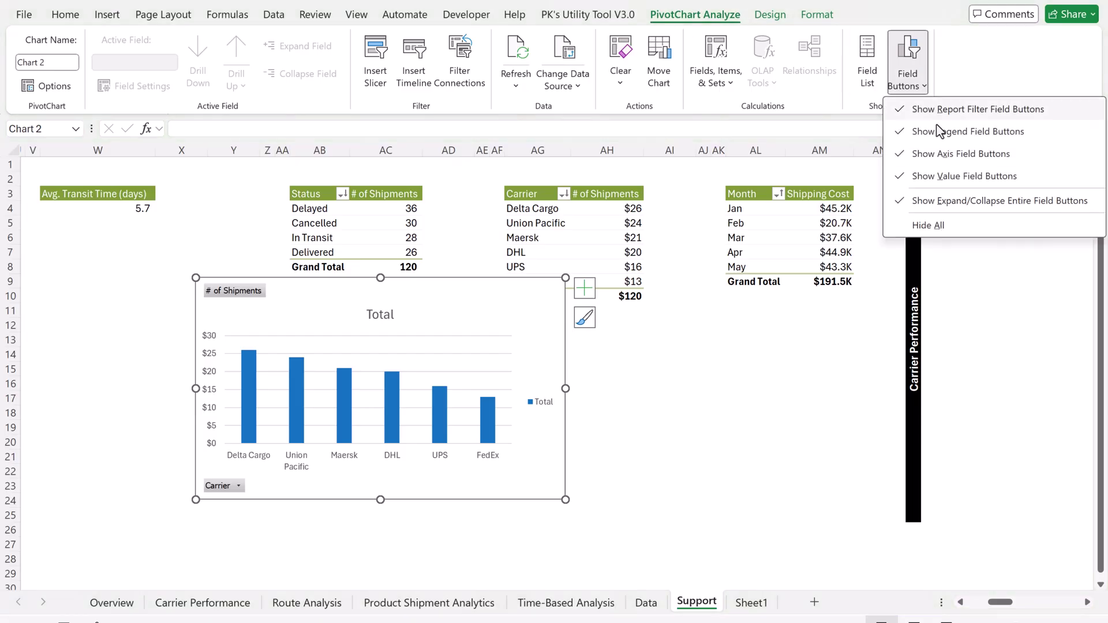
click(953, 227)
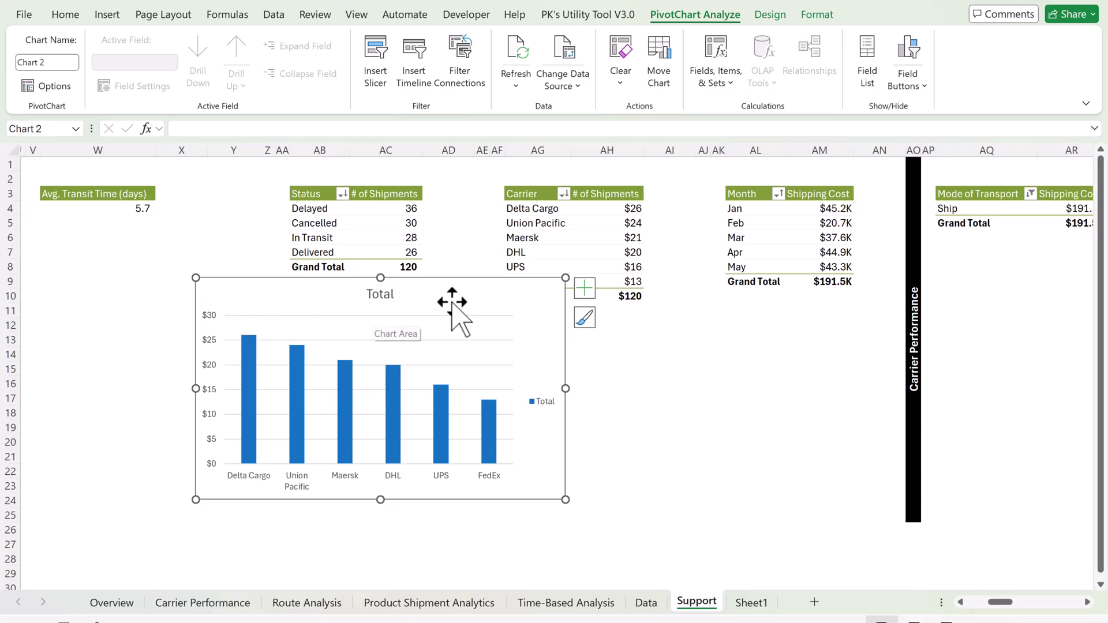
click(592, 294)
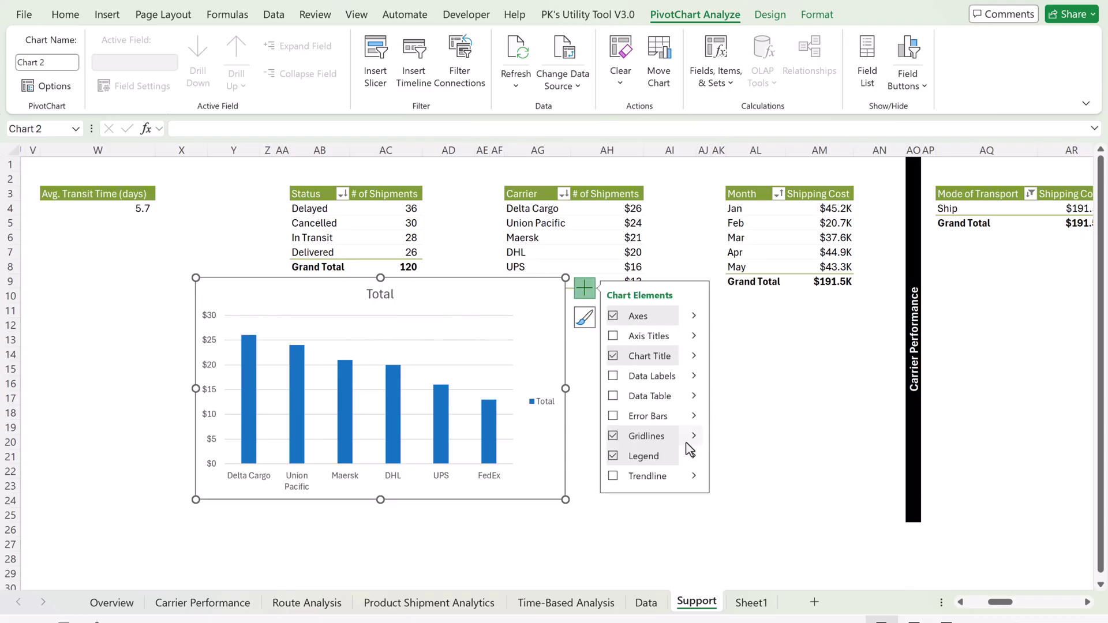
click(613, 457)
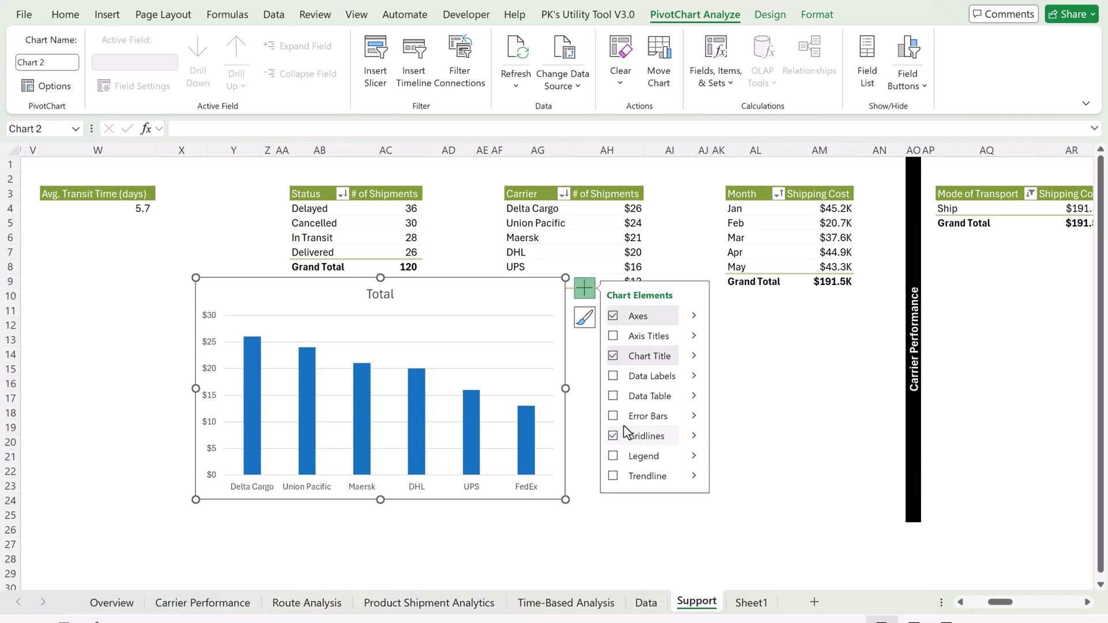
click(614, 435)
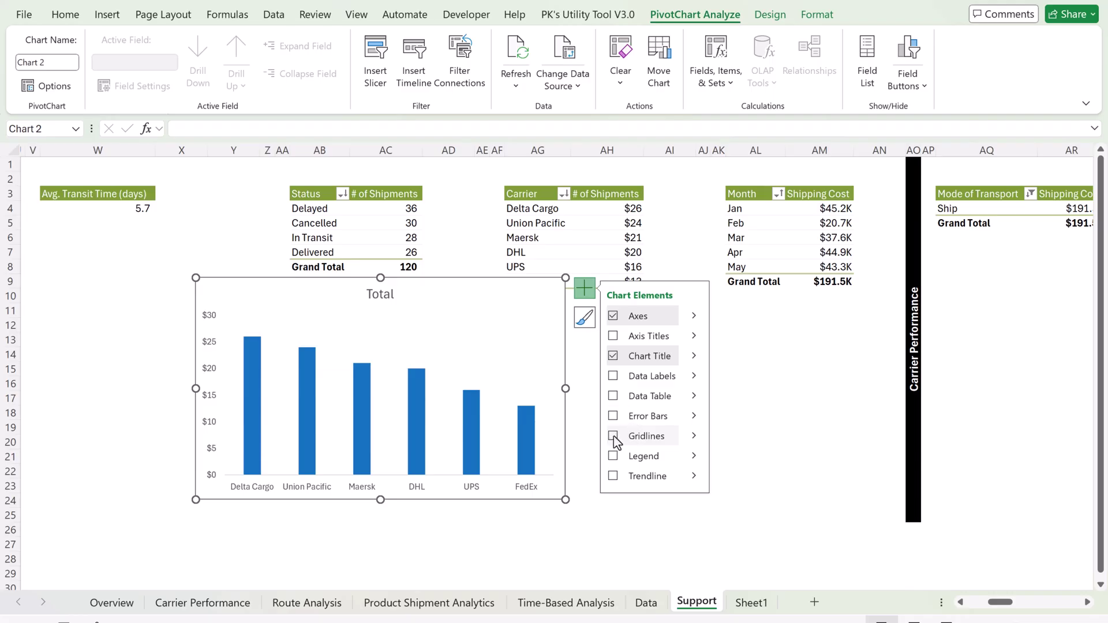
drag(566, 382, 560, 388)
- Set the bar gap width to 71% and fill the bars with a dark green gradient
right_click(410, 407)
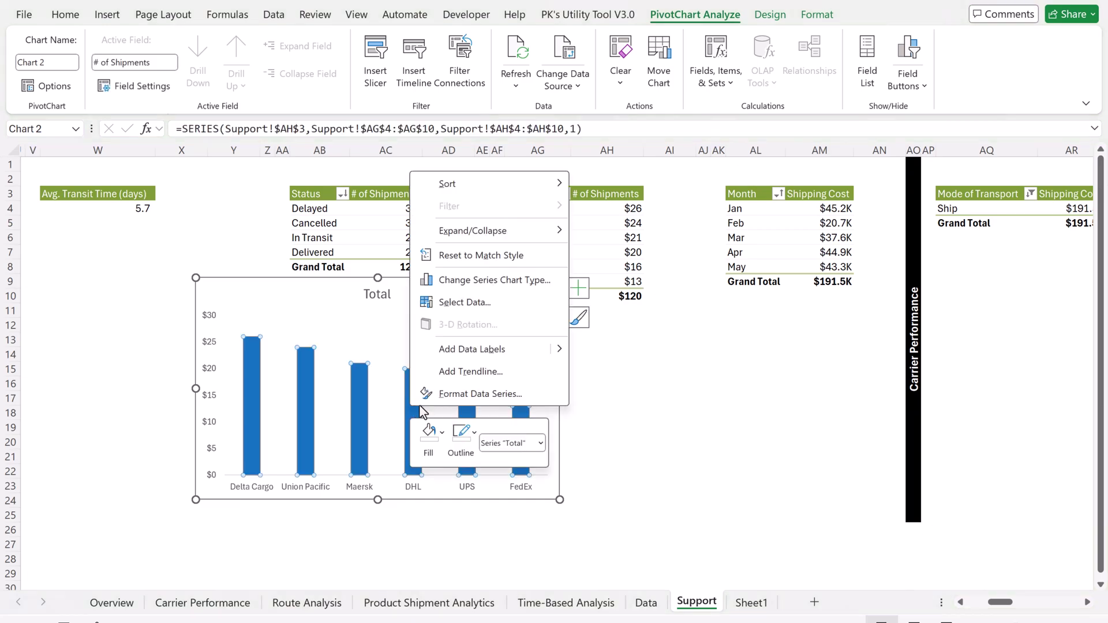
click(469, 394)
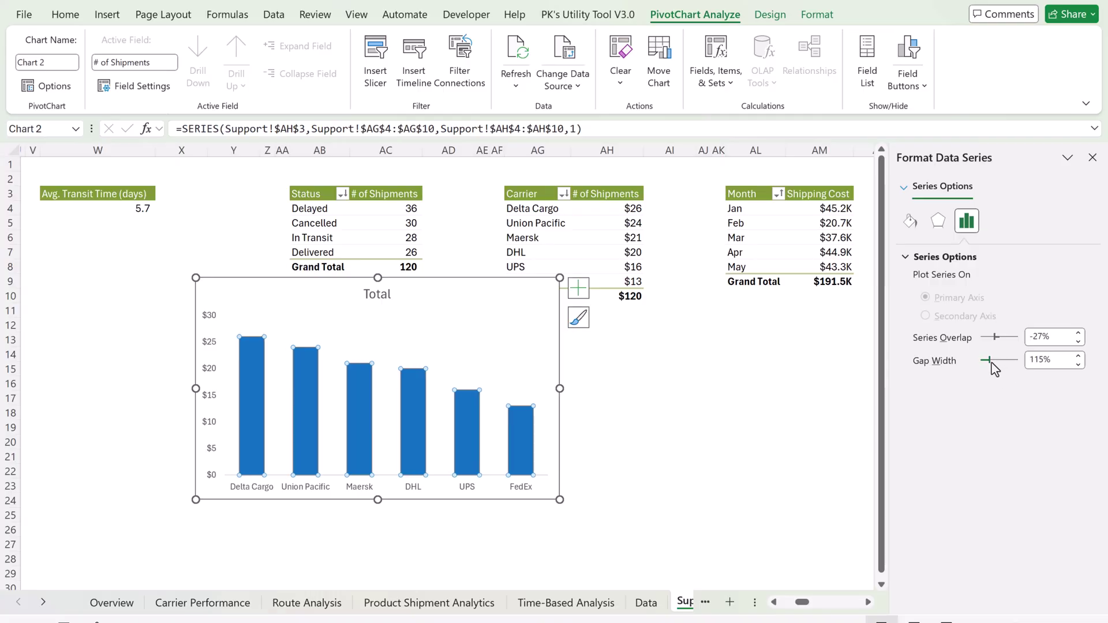
drag(992, 363, 985, 361)
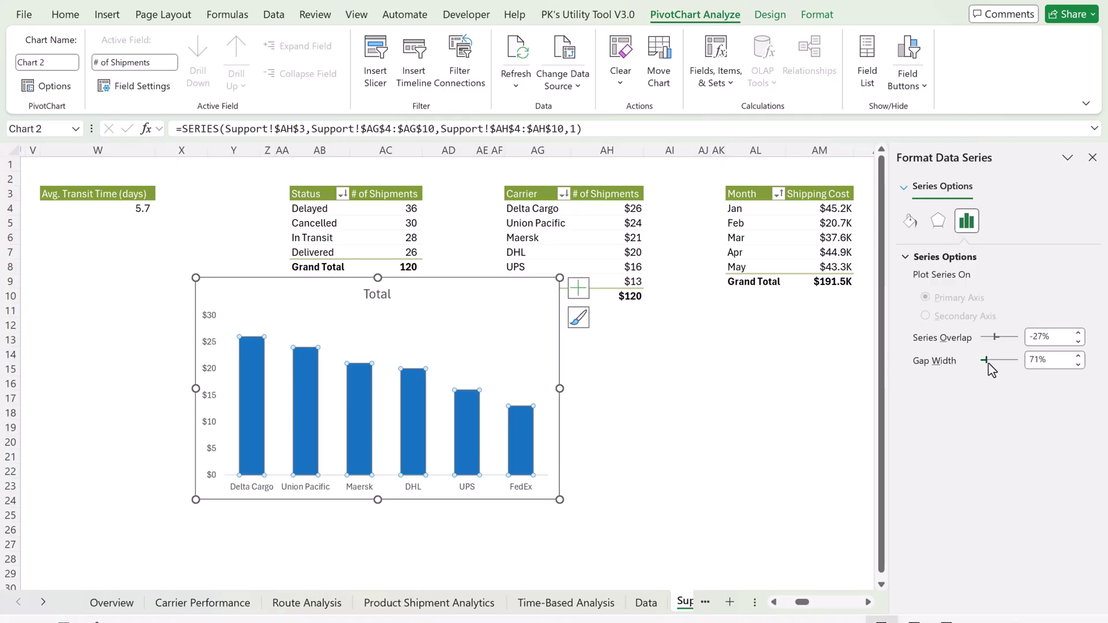
click(830, 13)
click(494, 40)
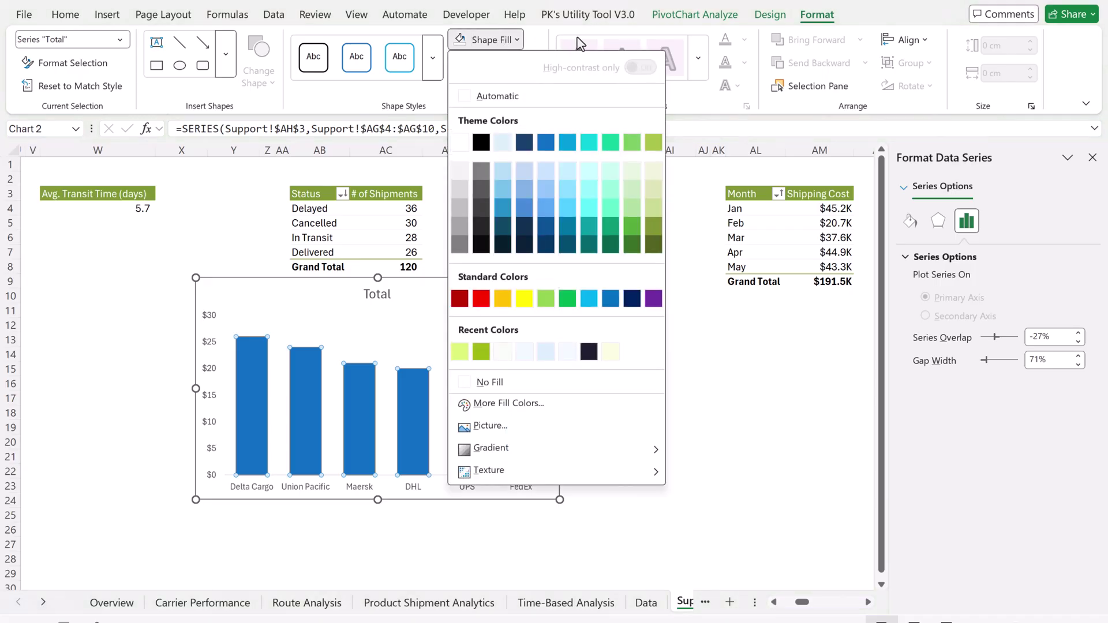
click(654, 143)
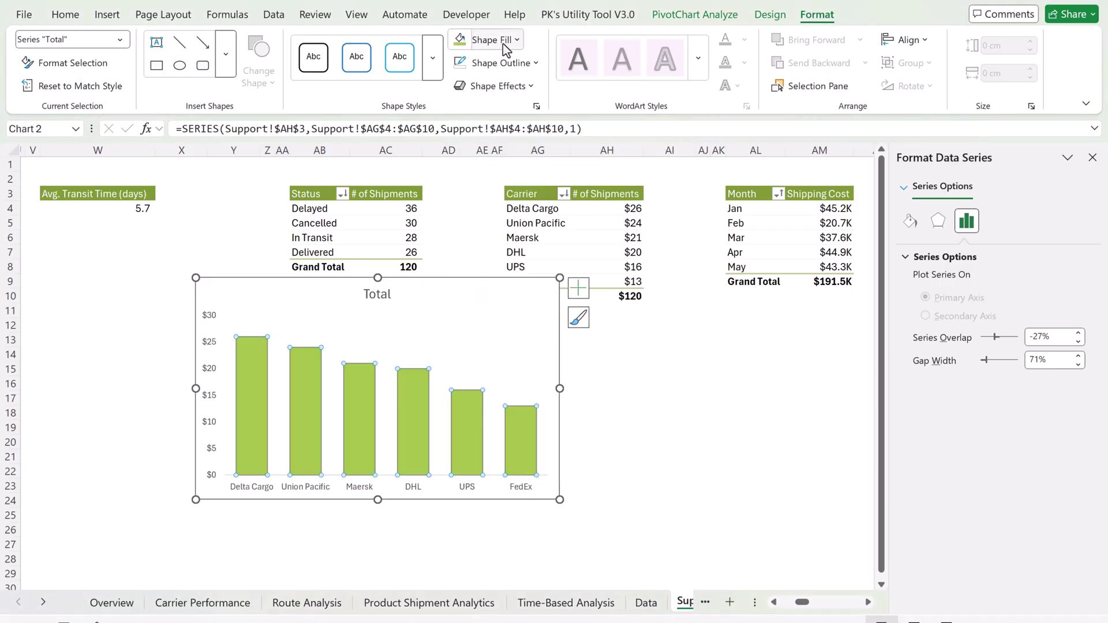
click(517, 40)
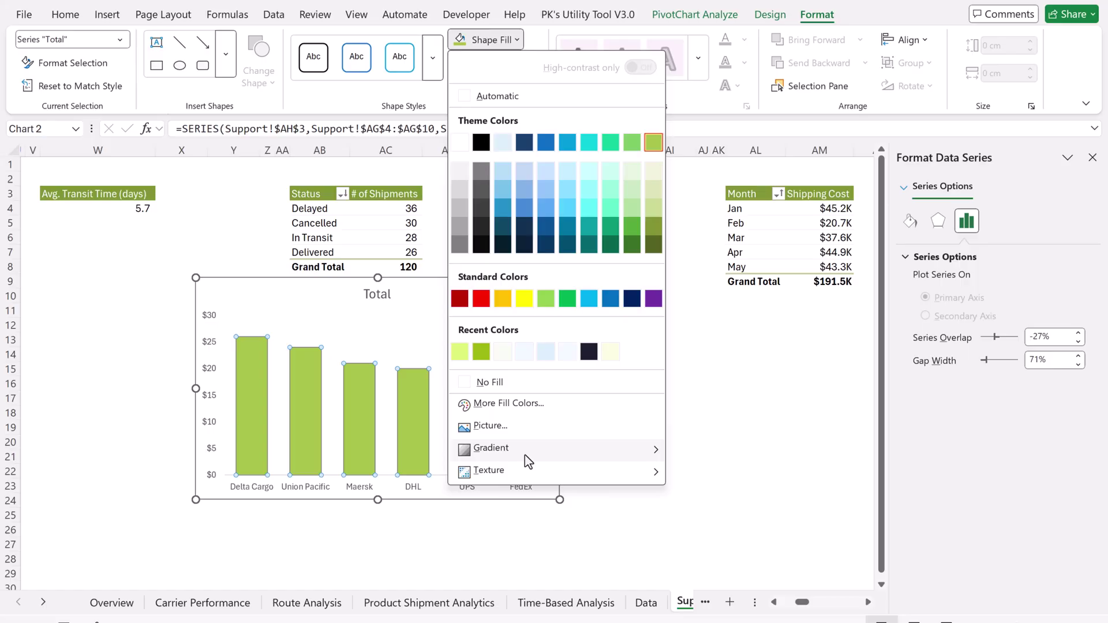
mouse_move(508, 449)
scroll(724, 430, down, 2)
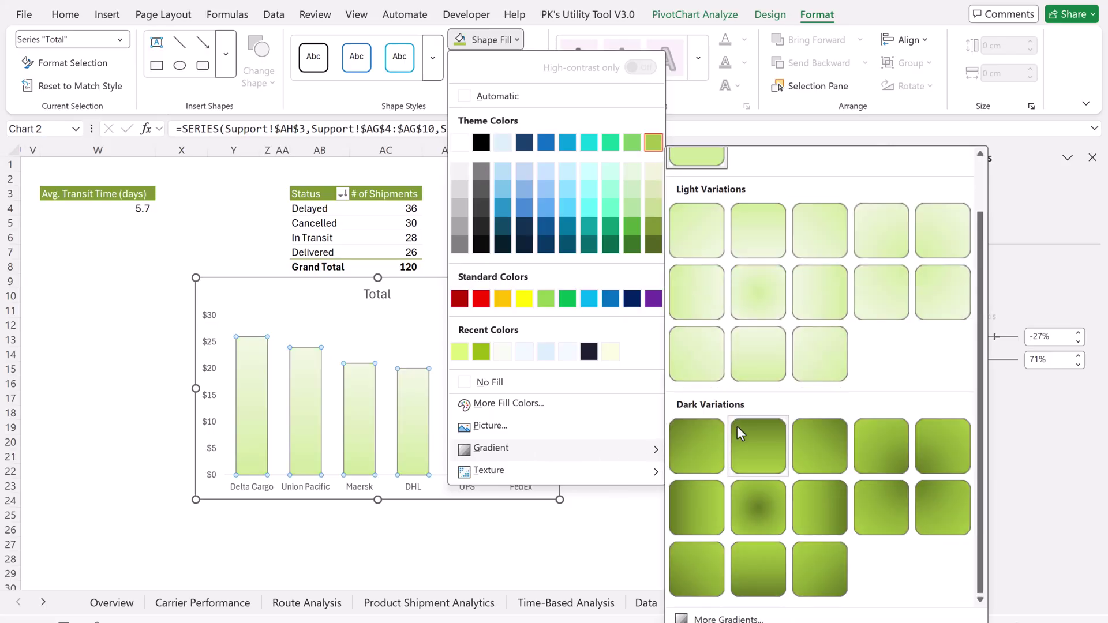
click(763, 566)
- Add data labels to the carrier bars and nudge the chart slightly right and up
right_click(508, 427)
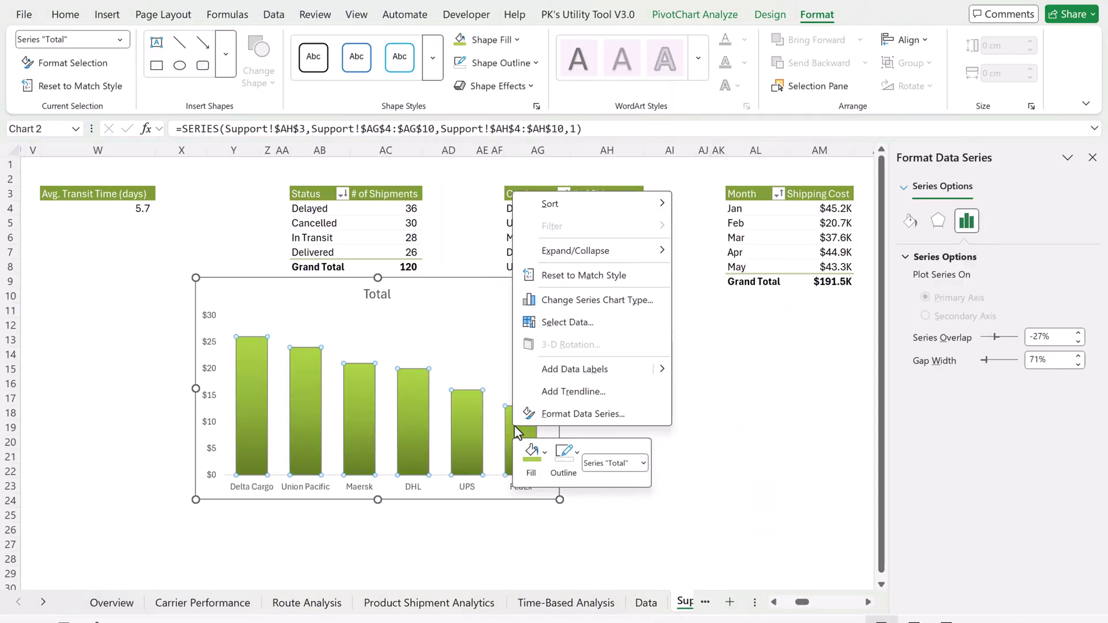
click(577, 370)
click(413, 358)
click(658, 369)
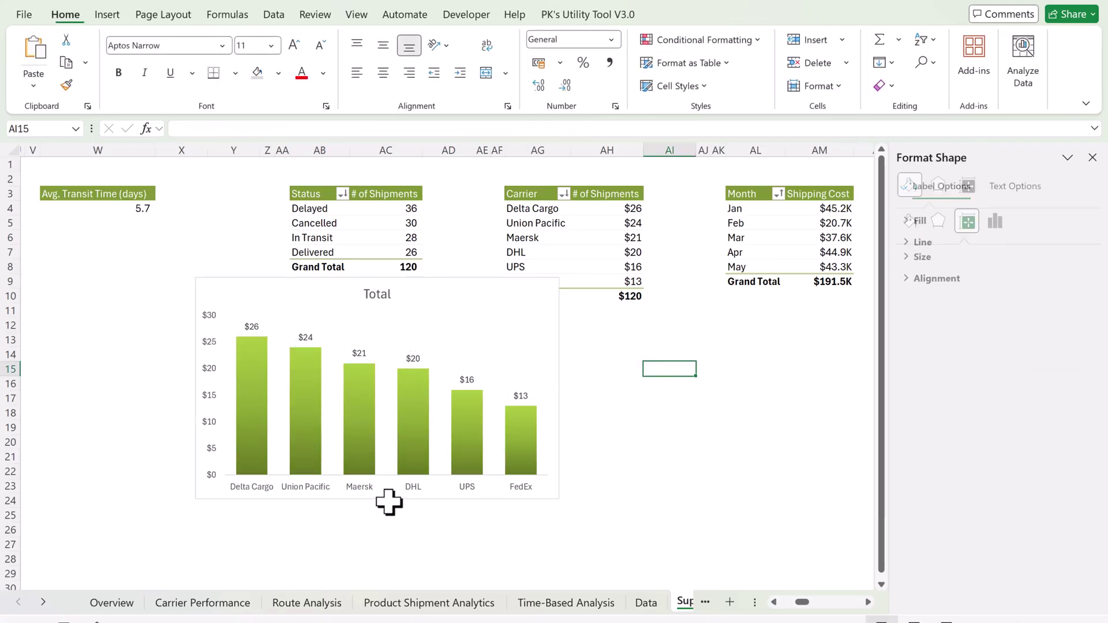
click(461, 298)
click(383, 295)
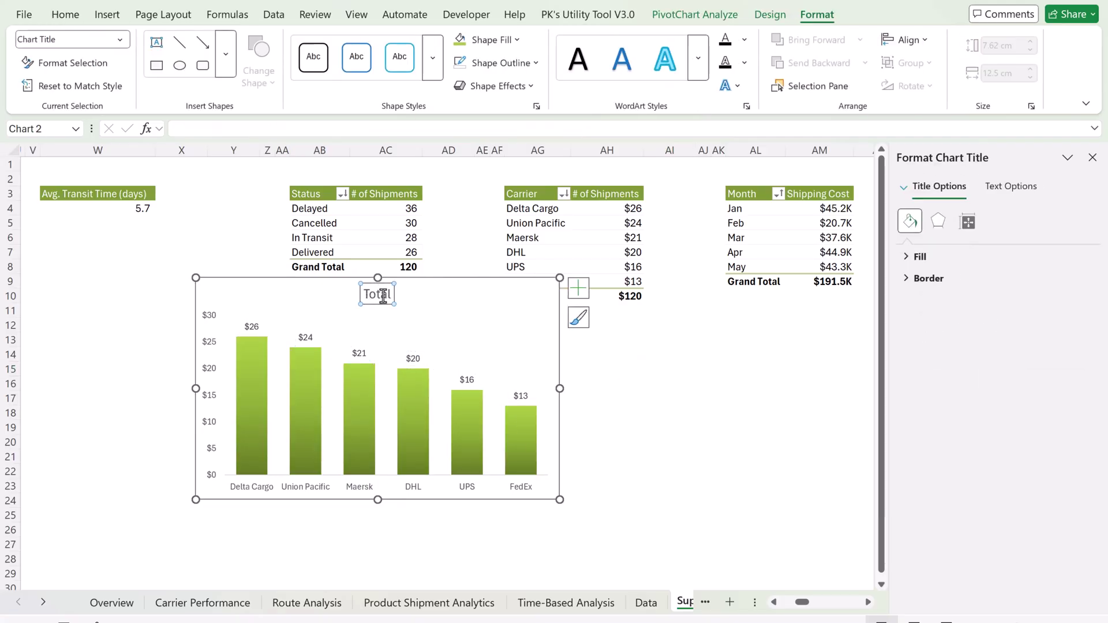
click(609, 195)
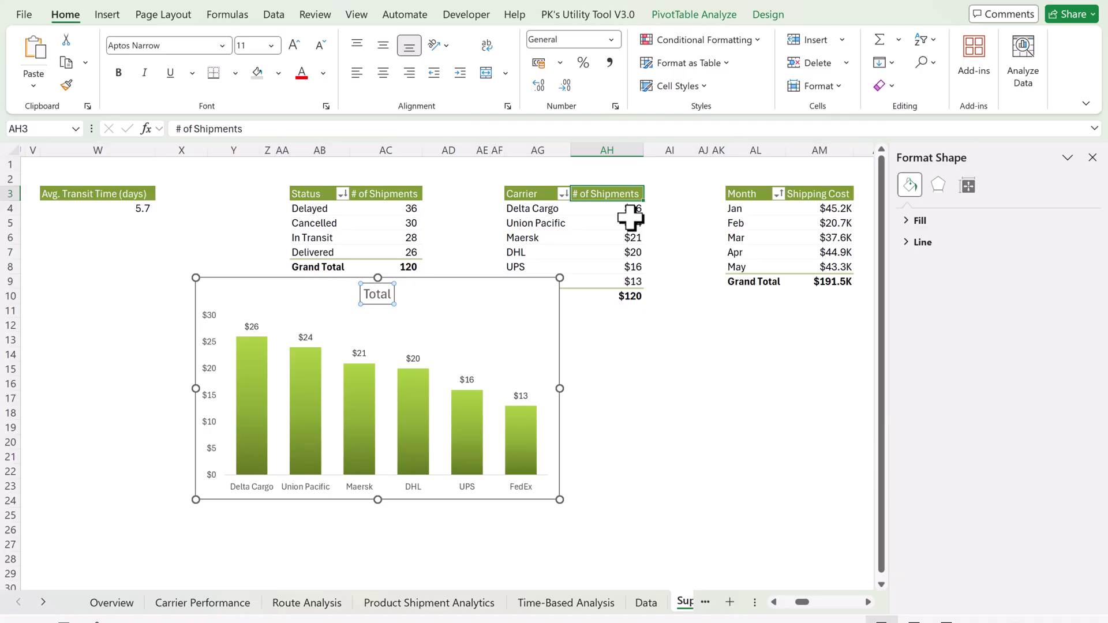
click(441, 291)
mouse_move(442, 291)
mouse_down()
mouse_move(478, 287)
mouse_move(462, 285)
mouse_up()
- Replace the chart title 'Total' with 'COST BY CARRIER'
click(386, 289)
double_click(386, 289)
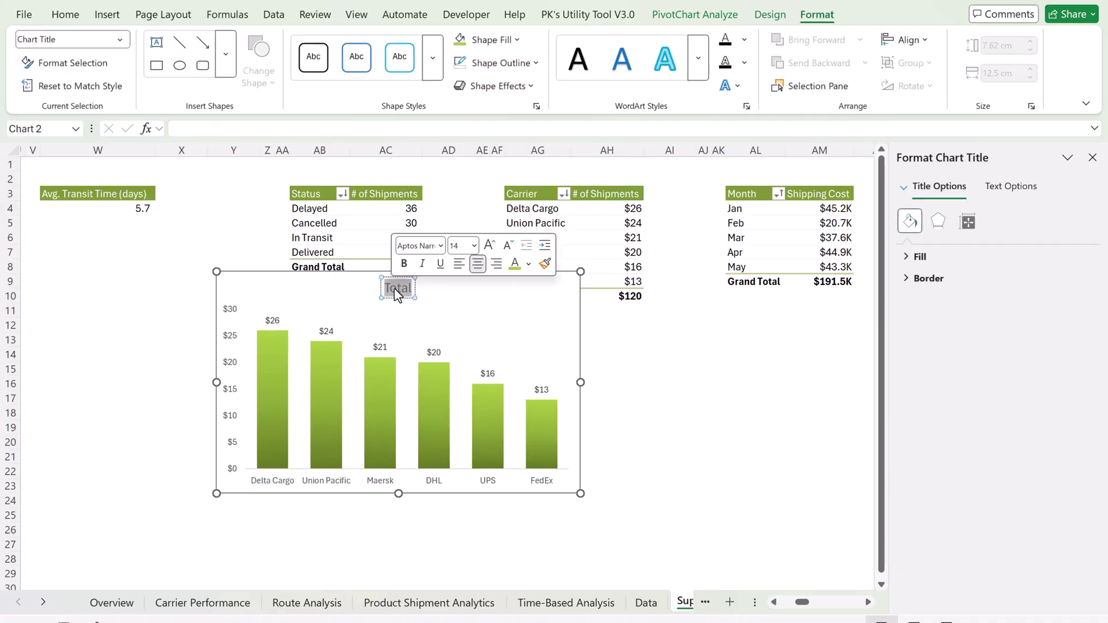
click(449, 307)
text(O)
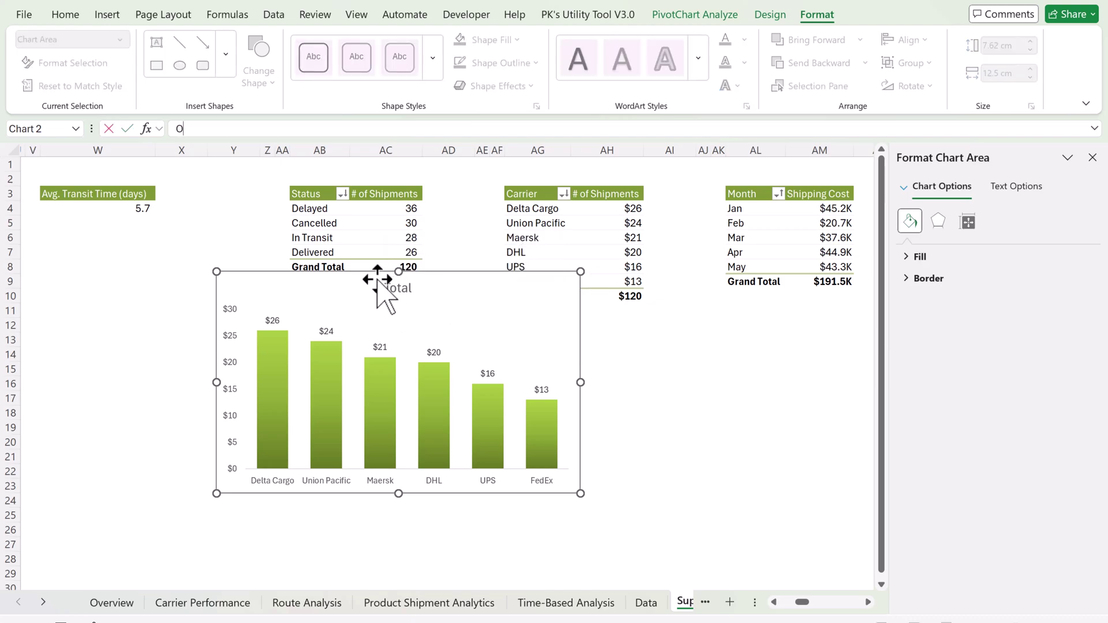
key(Escape)
click(396, 288)
double_click(408, 293)
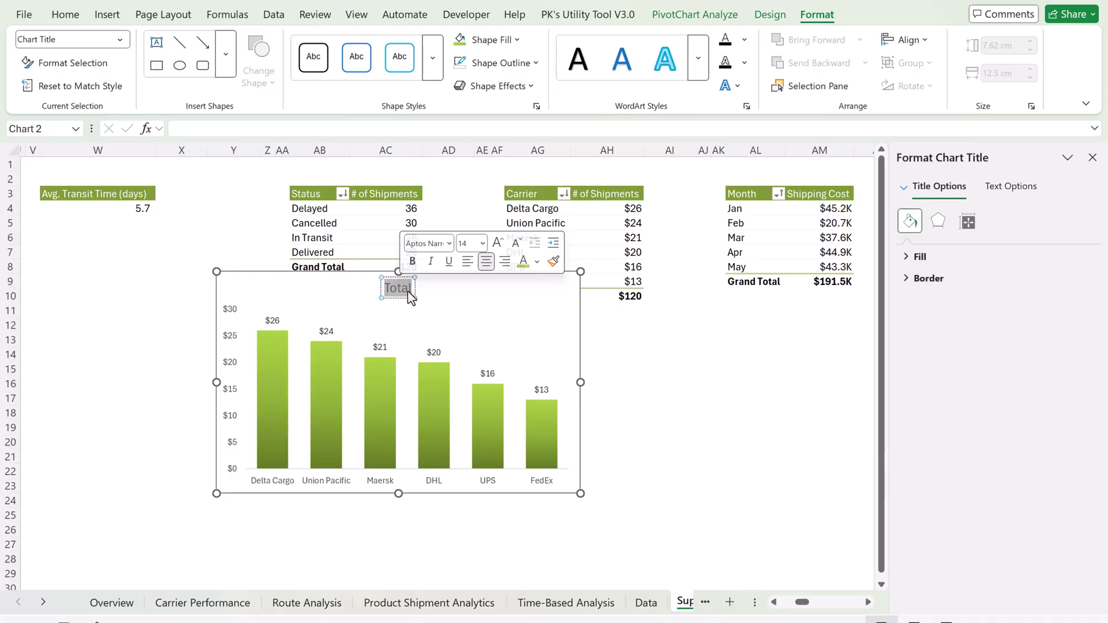
text(COST BY)
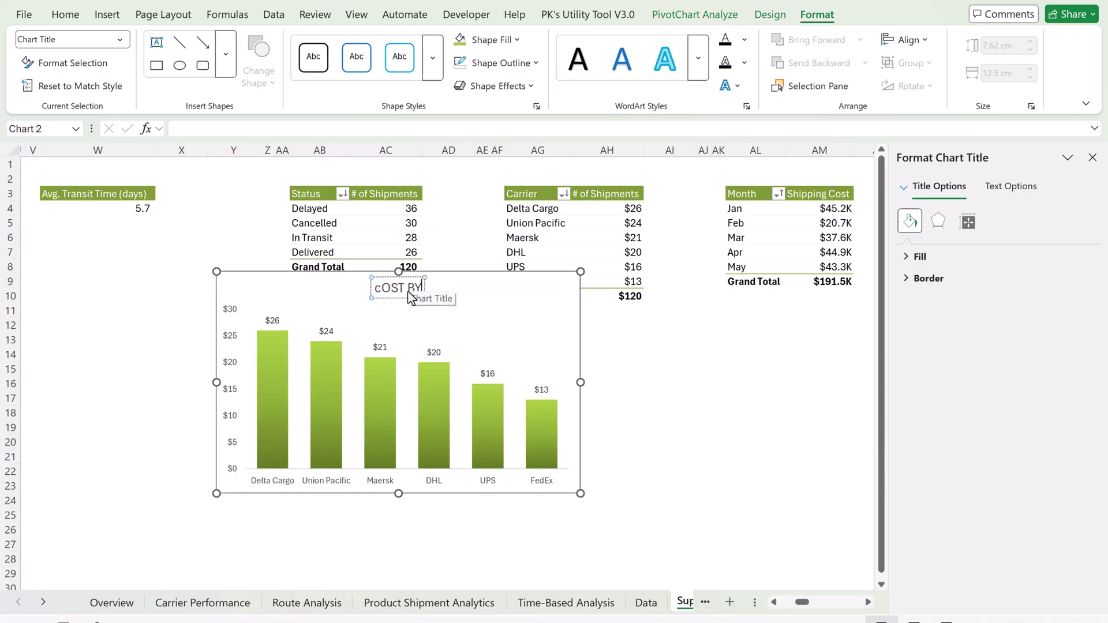
text( CARRIER)
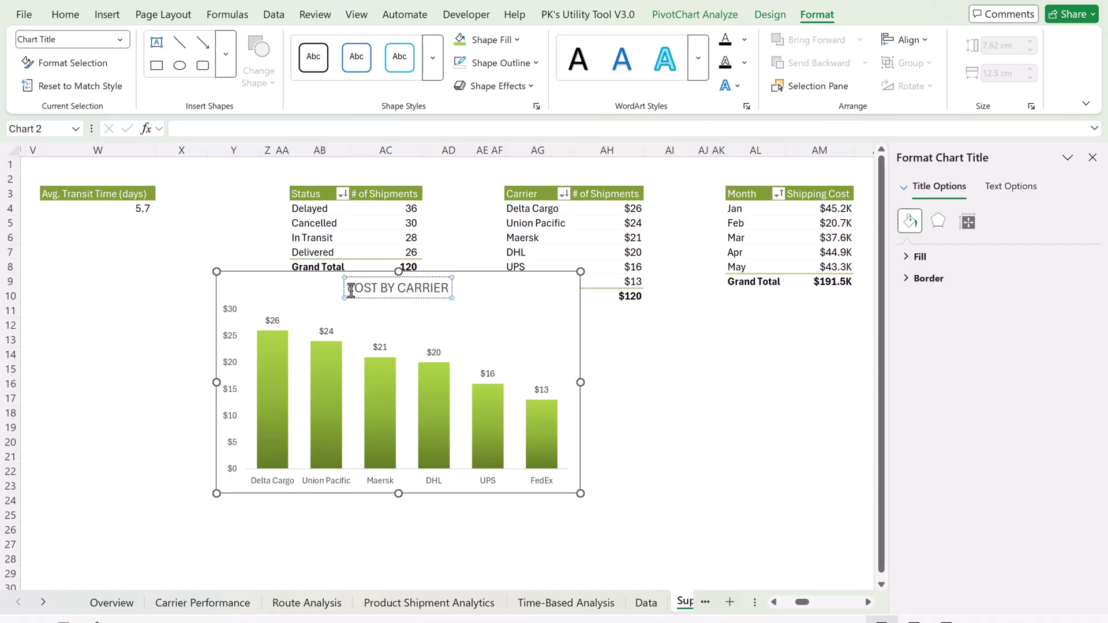
click(354, 288)
key(BackSpace)
text(C)
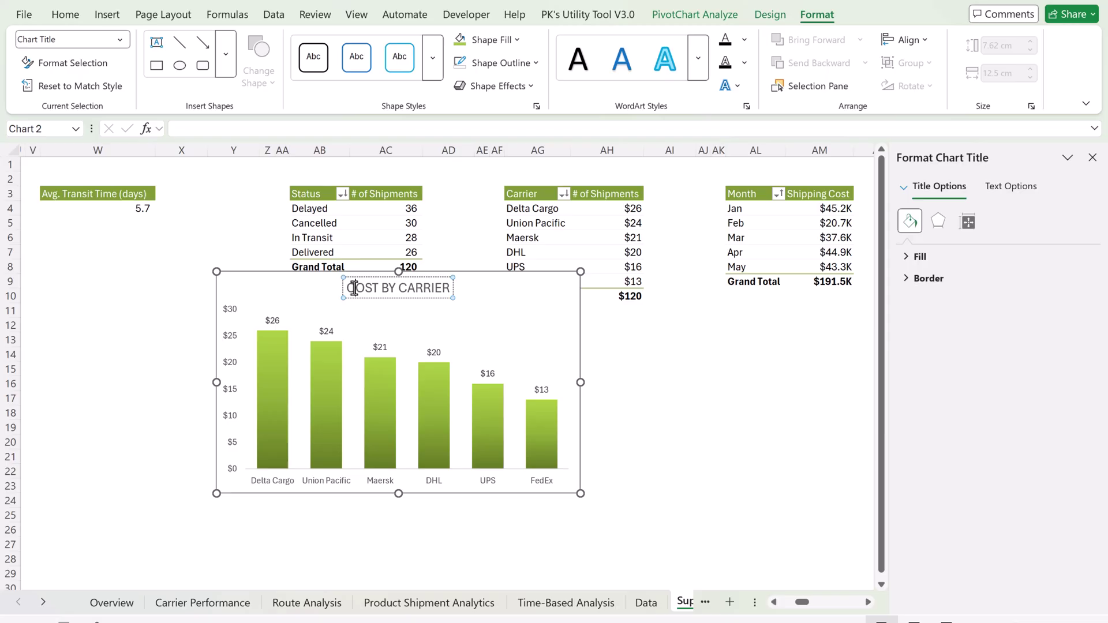
- Select the whole chart and remove it from the Support sheet
click(509, 312)
click(485, 274)
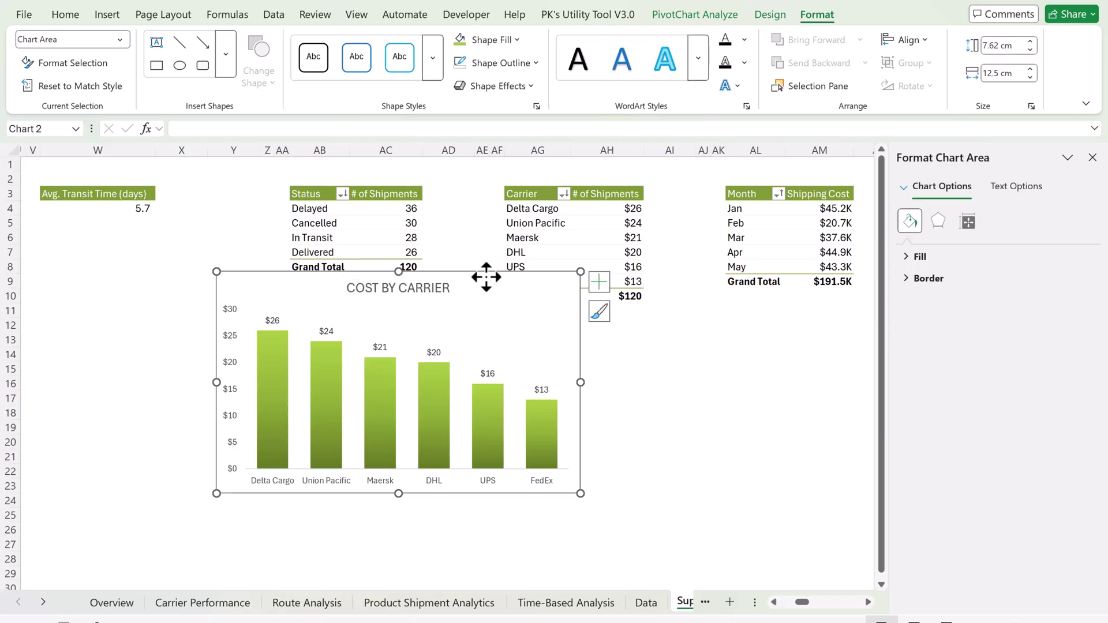
key(Delete)
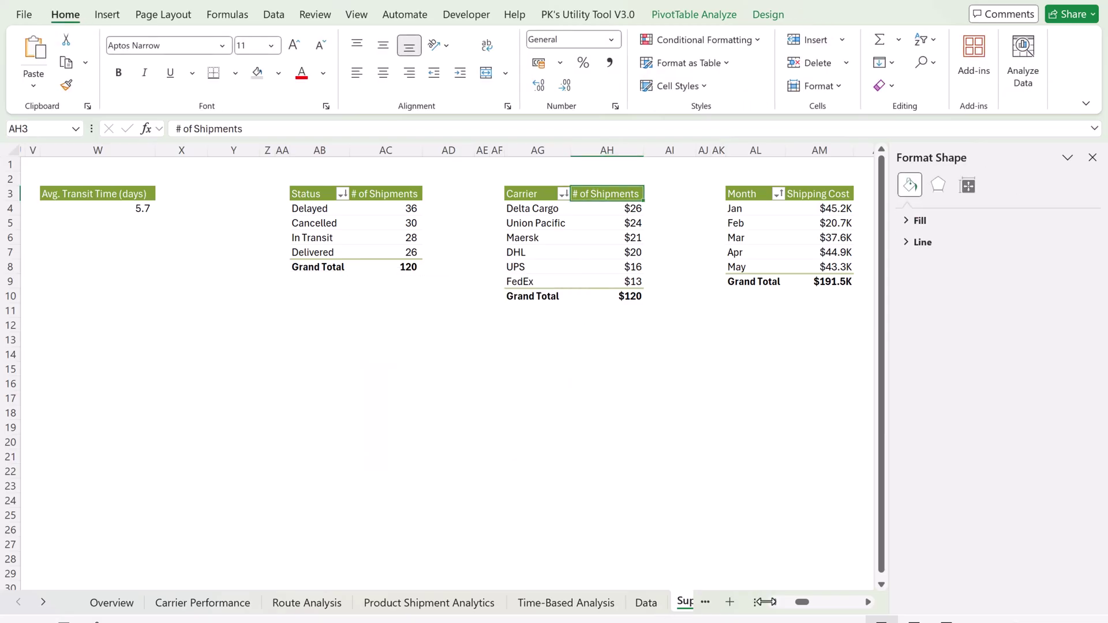
- Paste the COST BY CARRIER chart onto Sheet1 at M11 and shrink it
click(1091, 158)
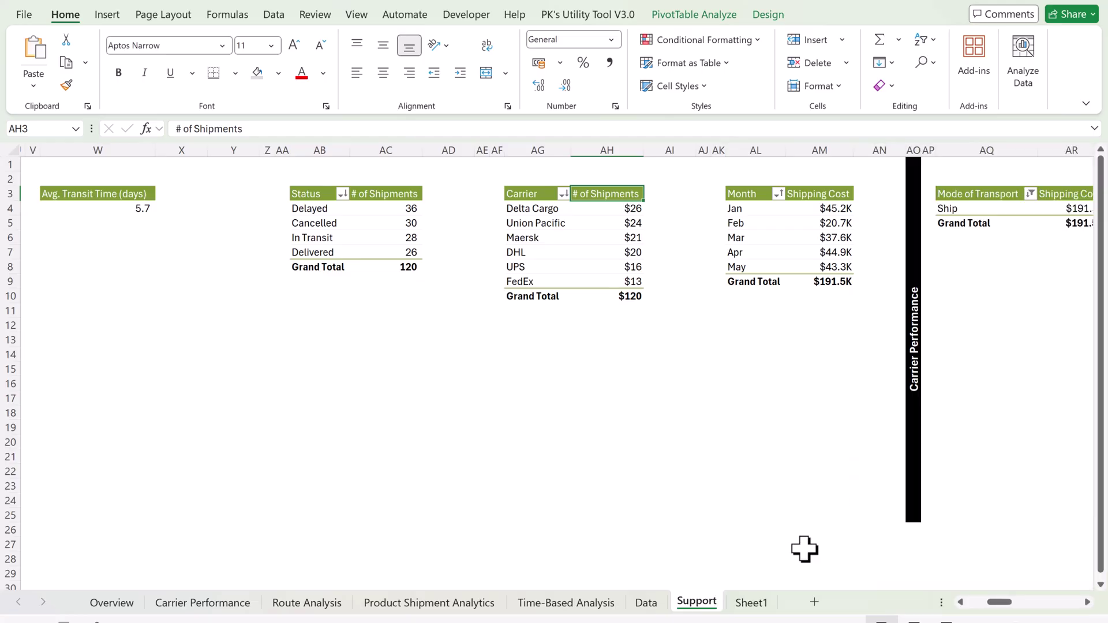
click(756, 605)
click(659, 304)
key(ctrl+v)
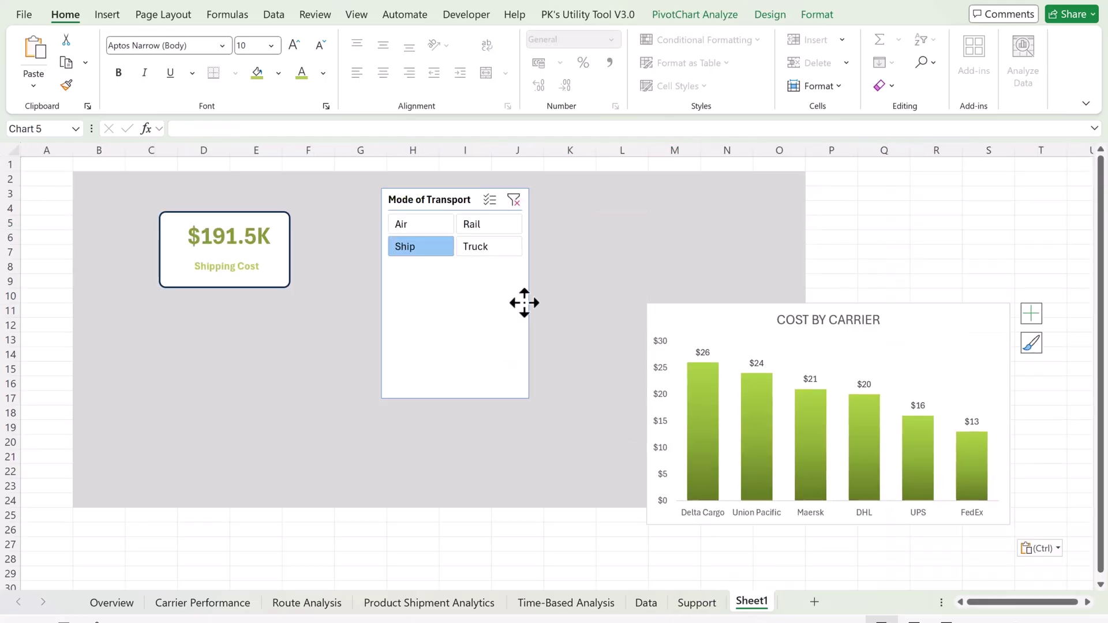
drag(882, 313, 531, 289)
drag(658, 279, 465, 315)
- Place the chart beside the Shipping Cost card with the slicer to its right, filtered to Air
drag(404, 199, 637, 199)
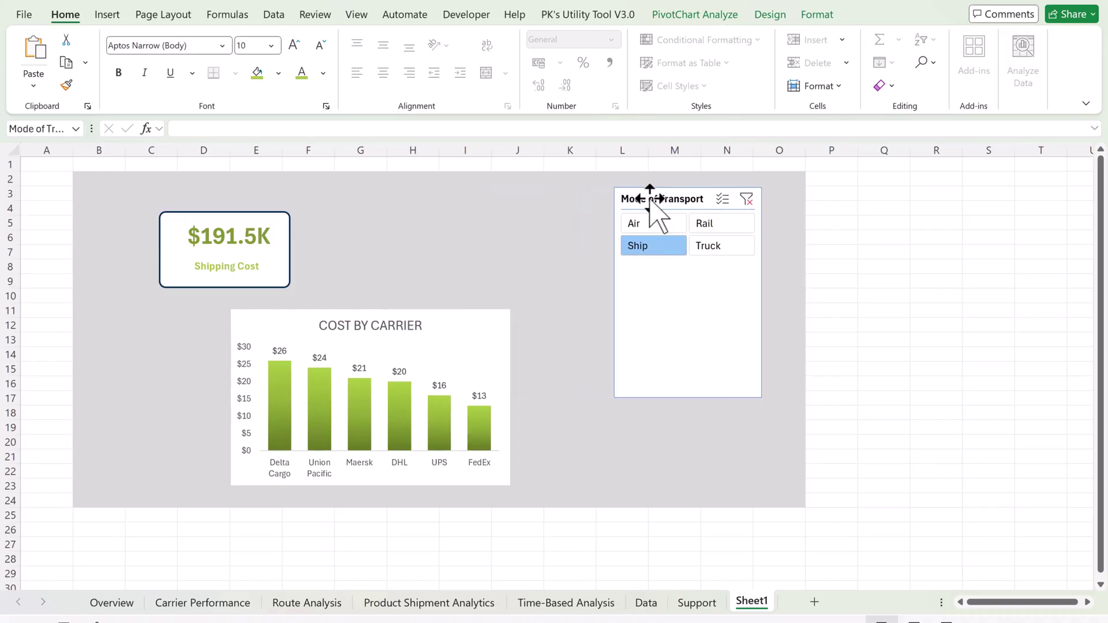
click(406, 323)
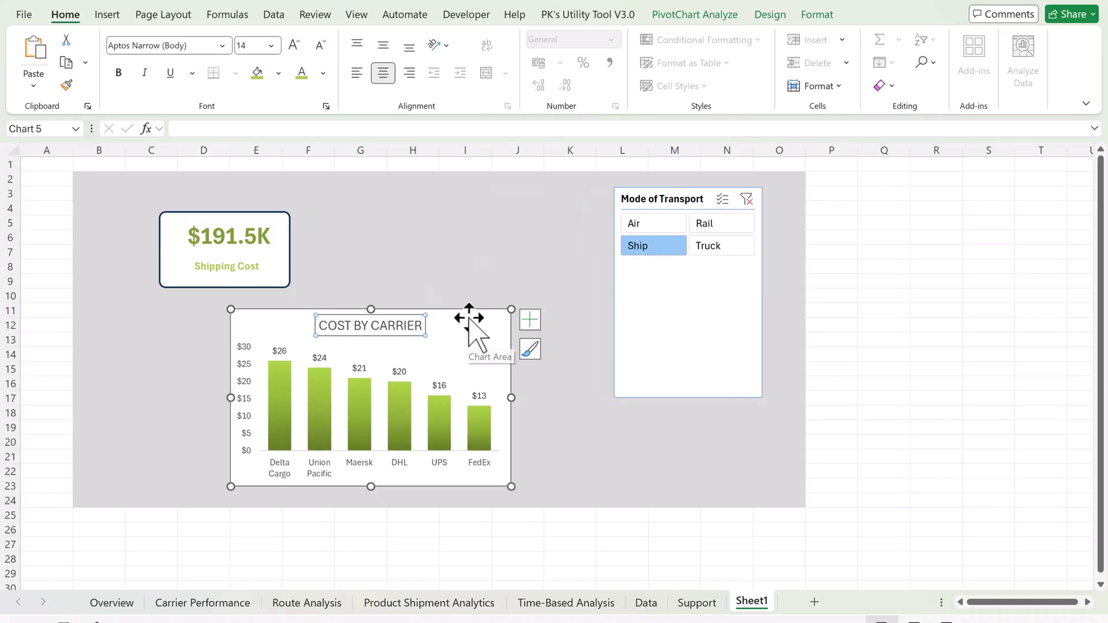
drag(465, 317, 550, 225)
click(701, 228)
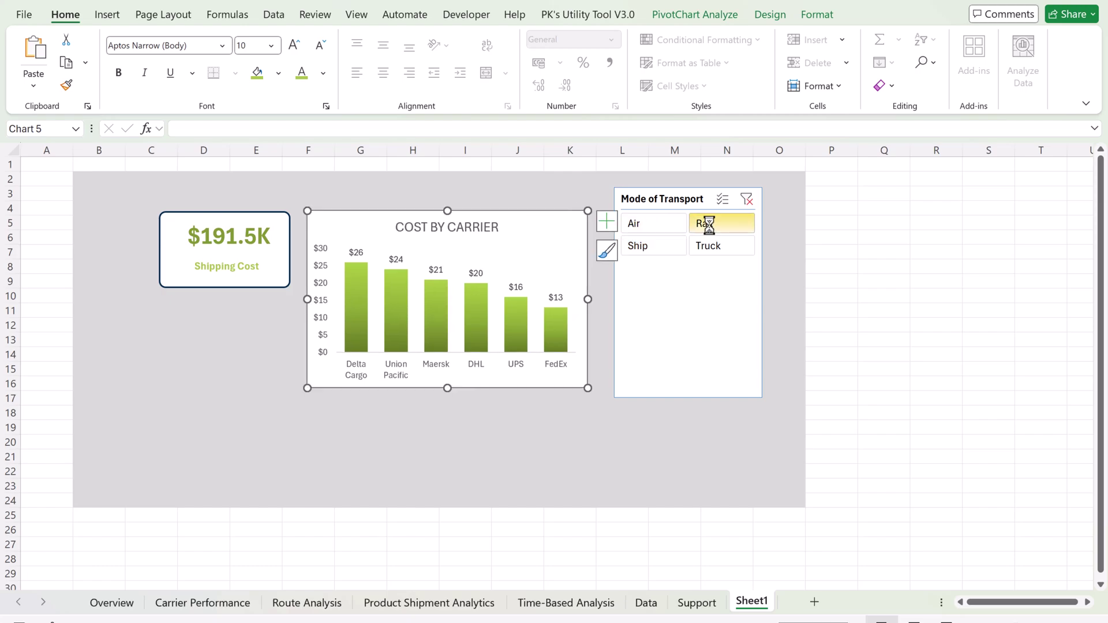
click(709, 247)
click(650, 222)
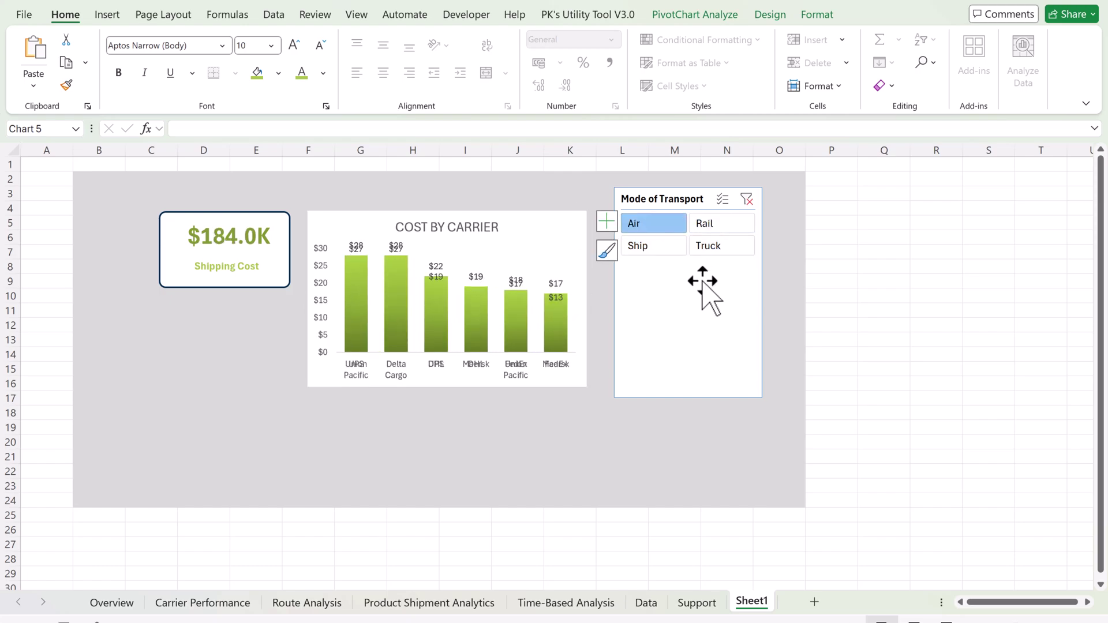
click(564, 203)
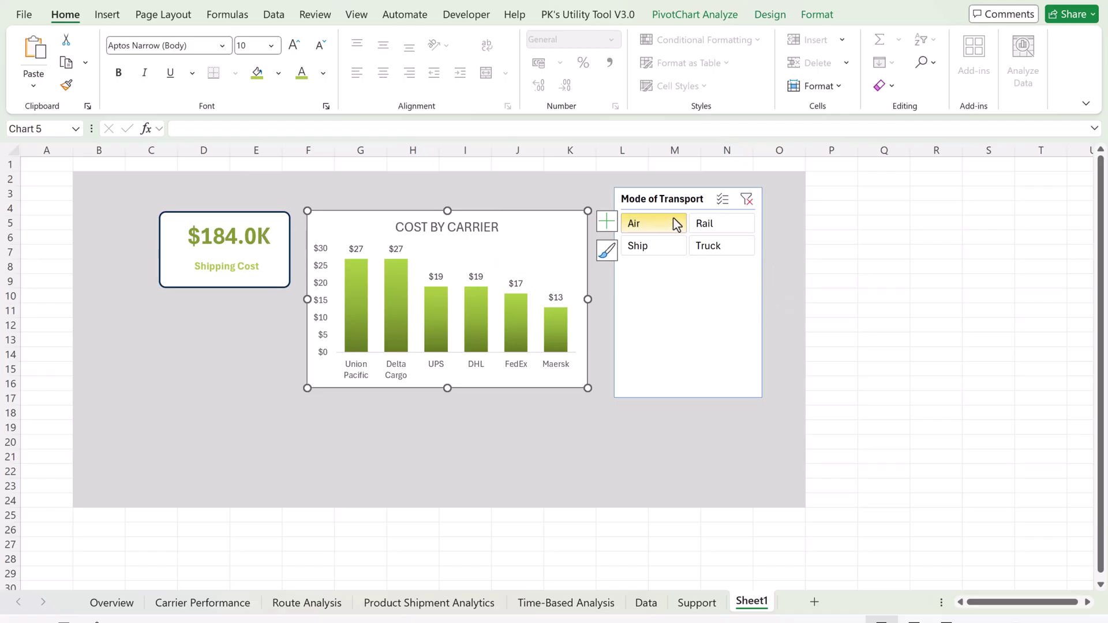
drag(668, 200, 688, 200)
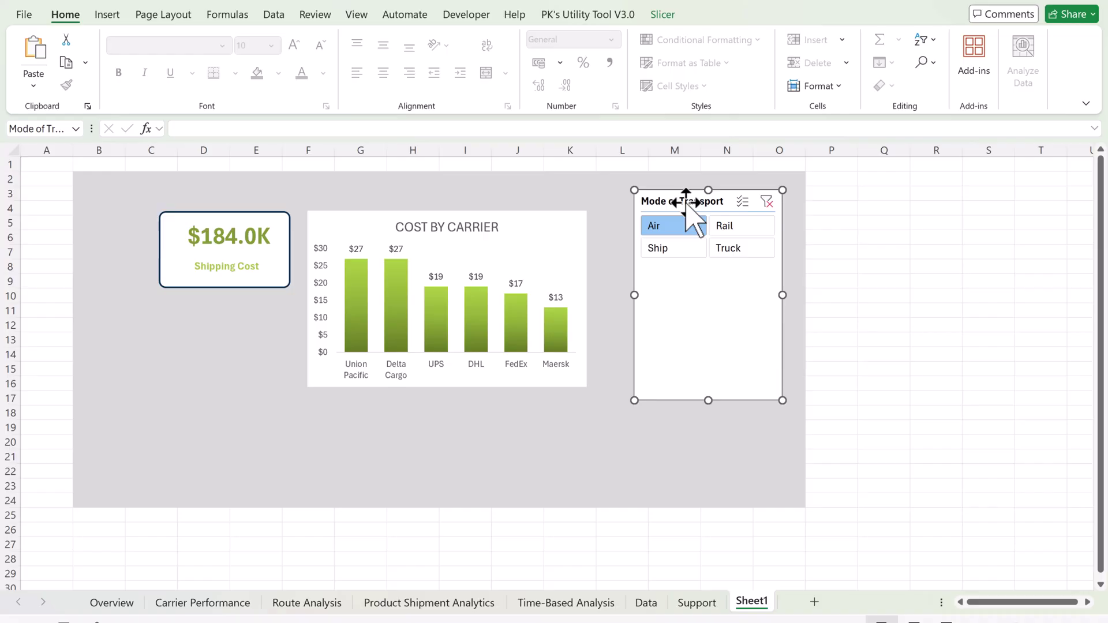
click(802, 281)
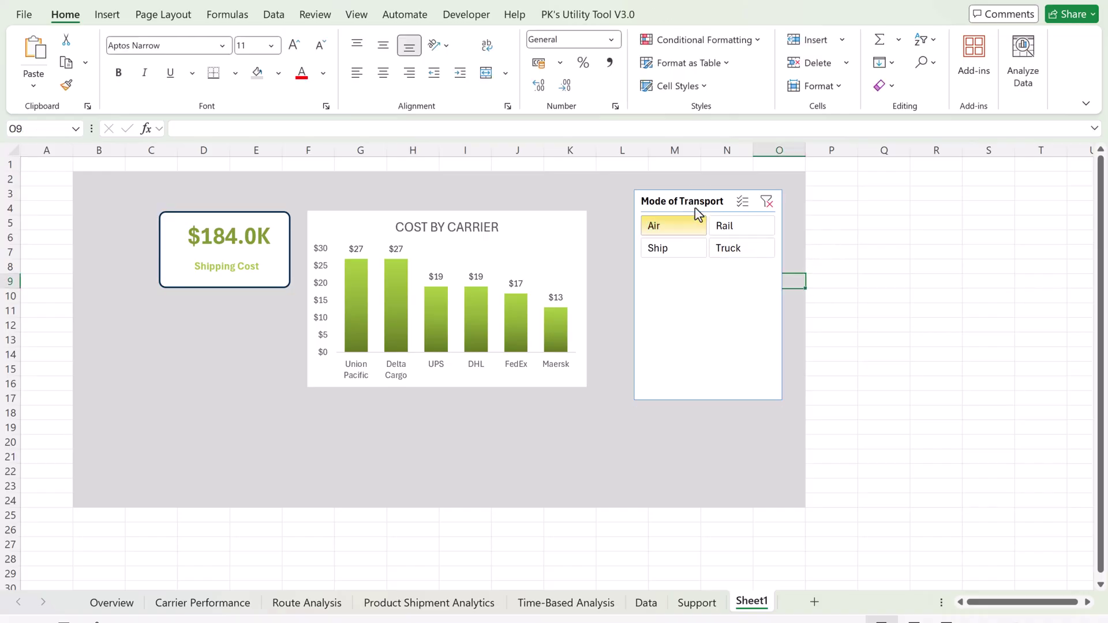
- Disconnect PivotTable PVT13 from the Mode of Transport slicer in Report Connections
right_click(695, 201)
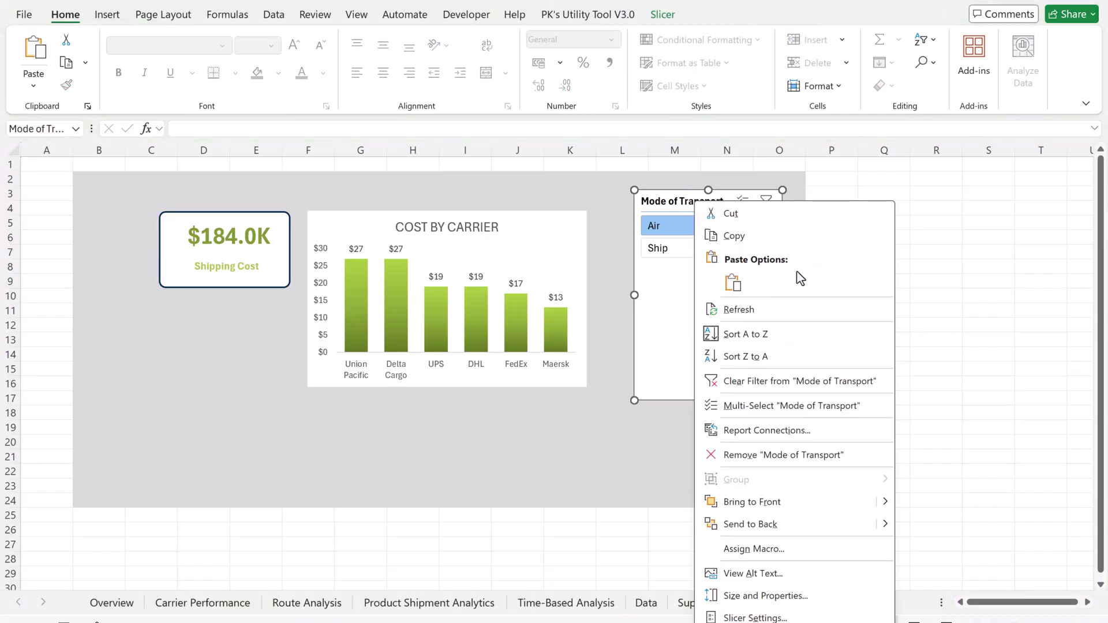
click(761, 432)
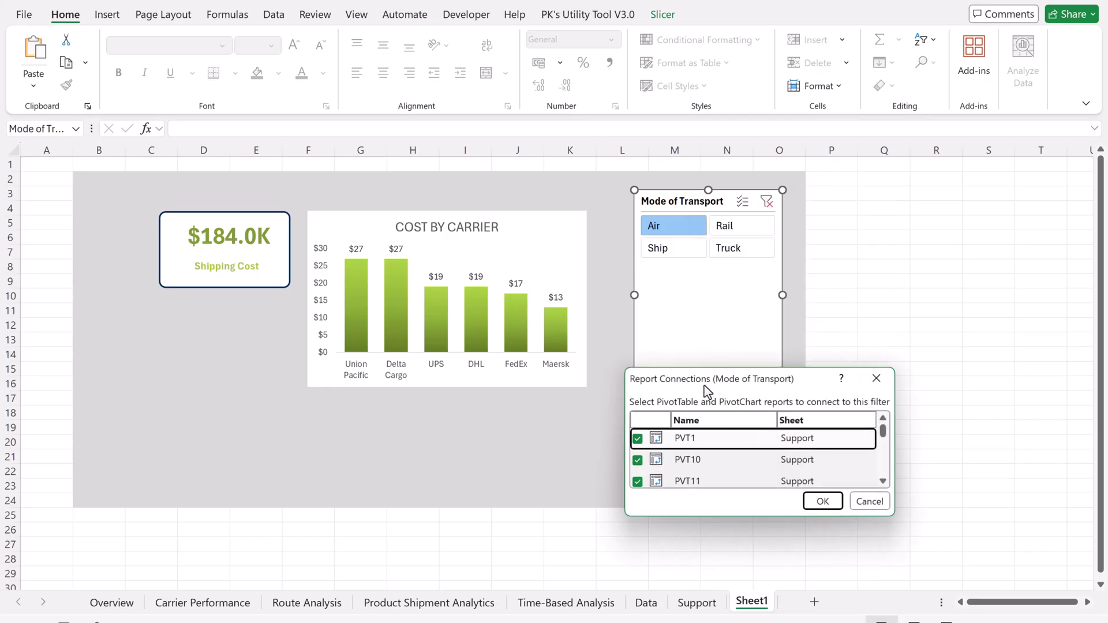
drag(704, 389, 525, 197)
drag(711, 323, 935, 538)
scroll(541, 330, down, 3)
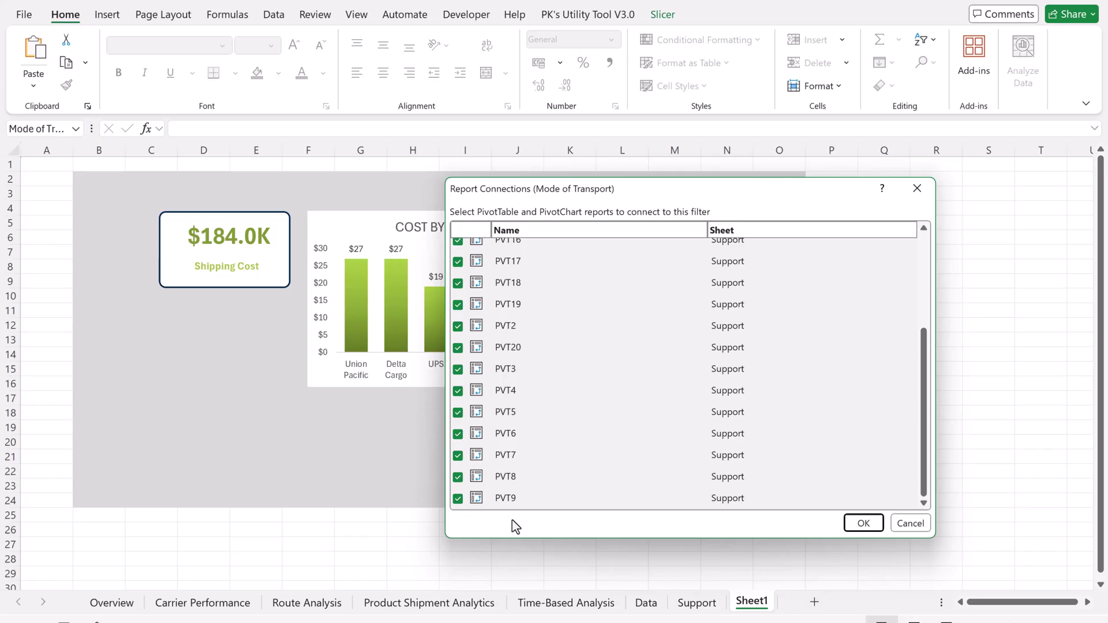
scroll(490, 364, up, 3)
click(459, 324)
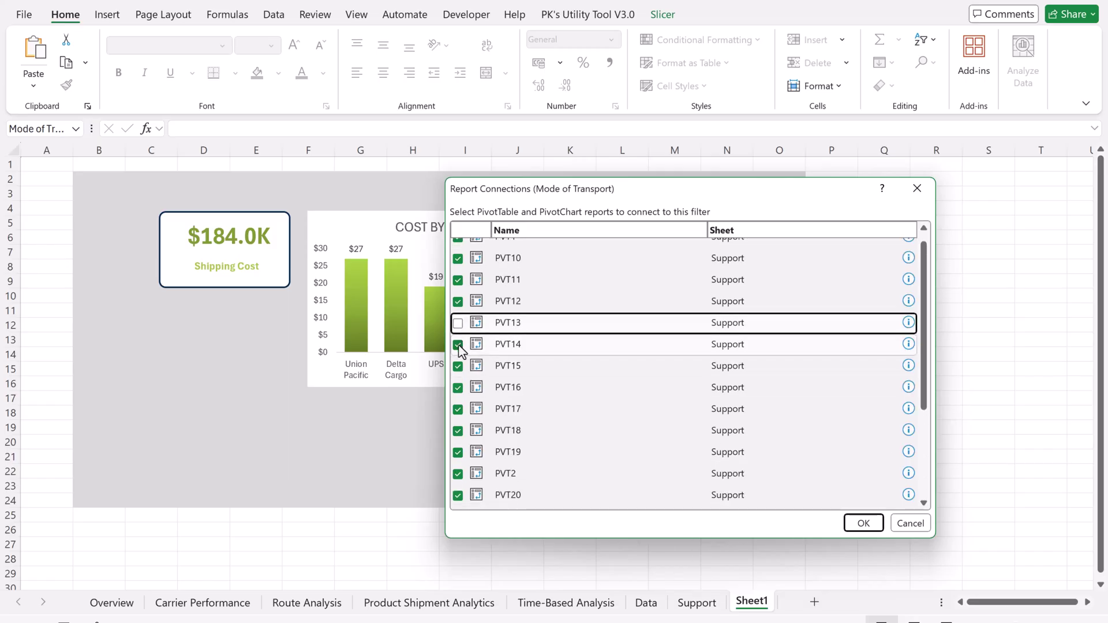
click(918, 188)
- Test the slicer with Ship, Truck and Air, then clear the filter to show all modes
click(676, 249)
click(740, 247)
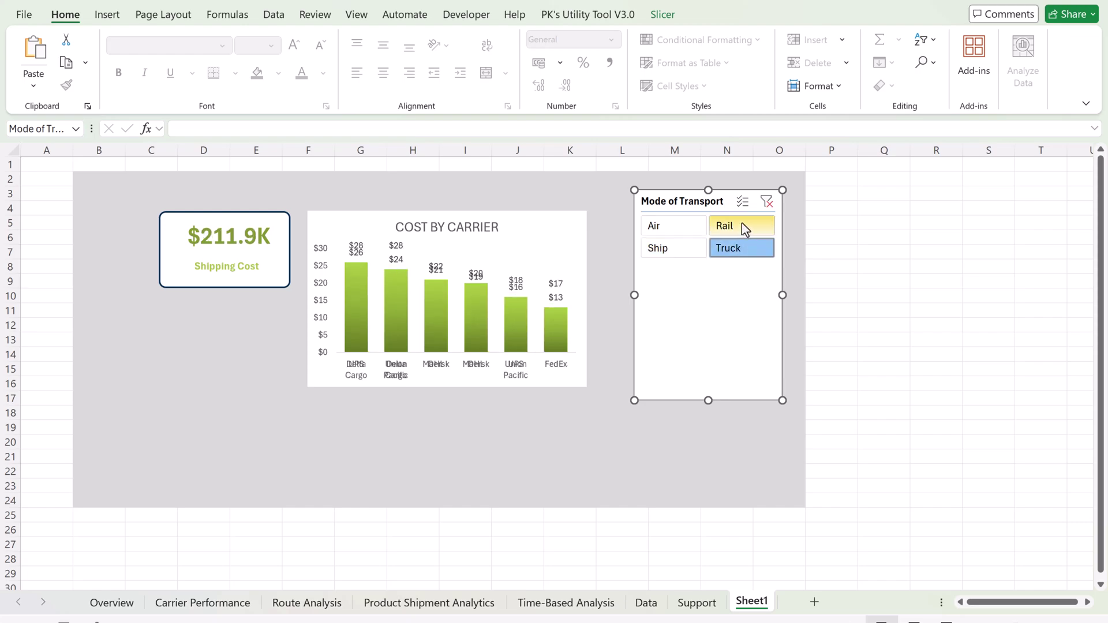
click(668, 225)
click(767, 202)
click(603, 425)
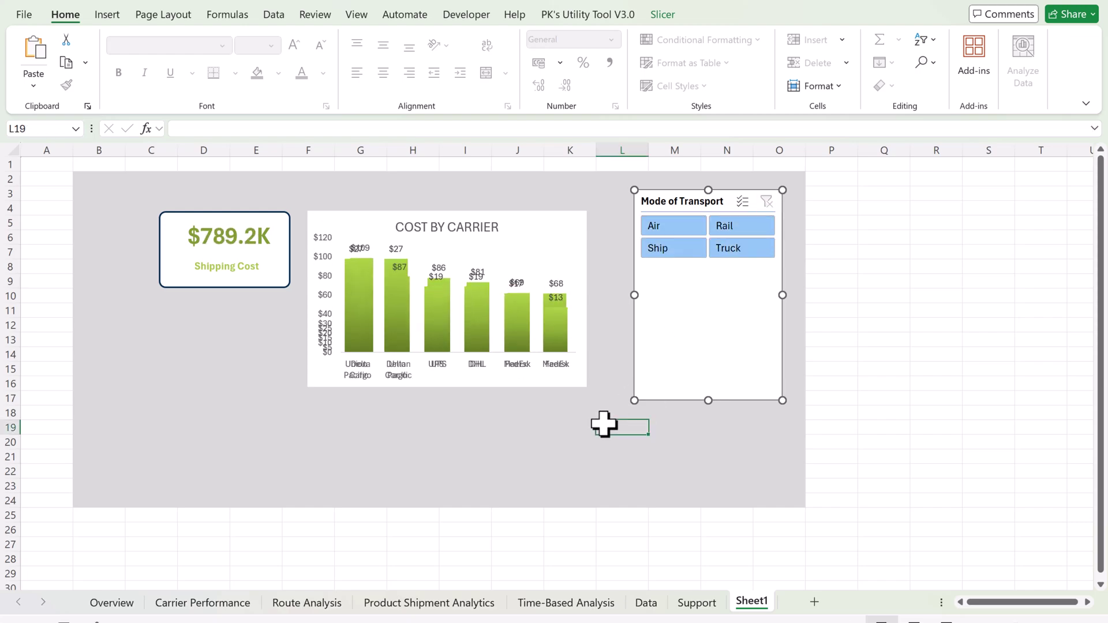